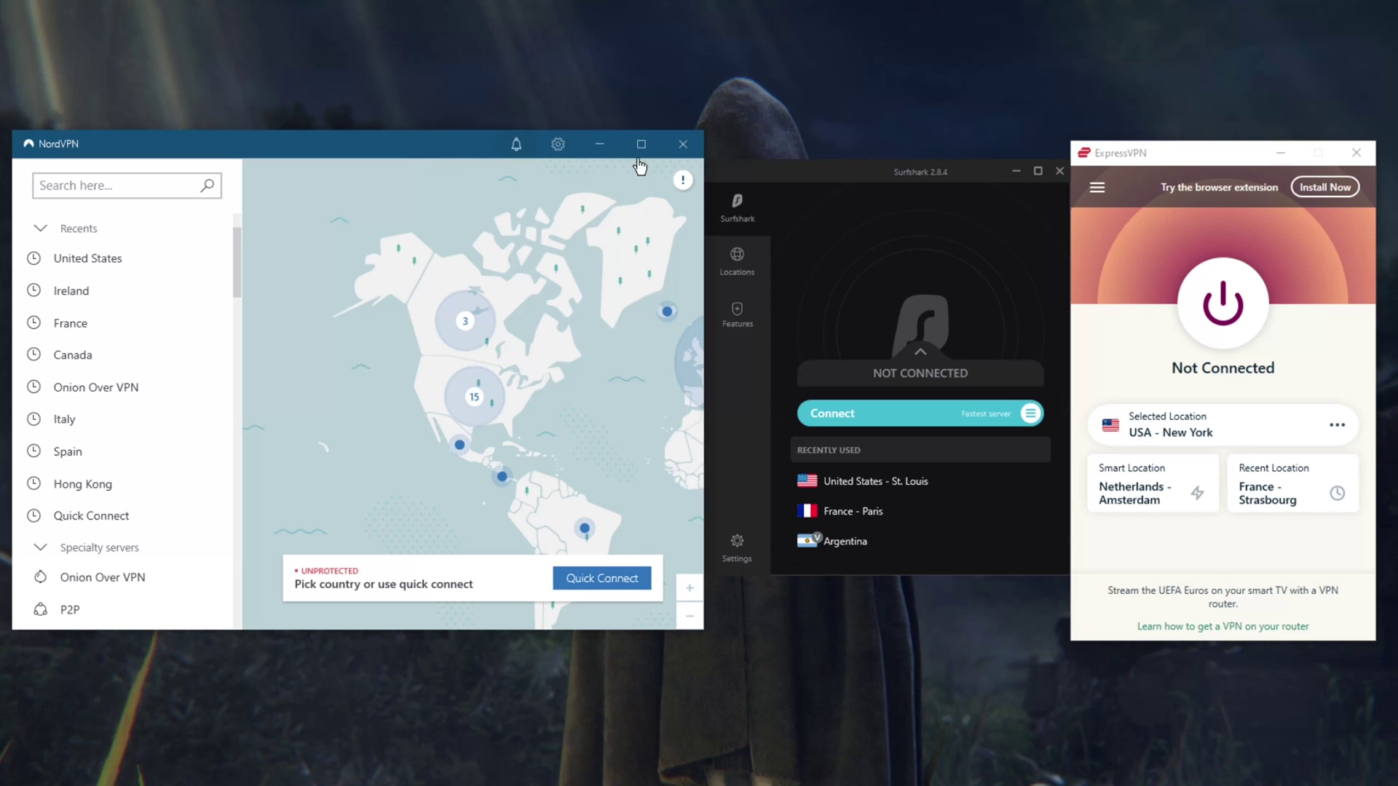
Drag NordVPN's world map east so North America and Europe's servers are both visible.
{"action": "left_click", "coordinate": [1167, 160]}
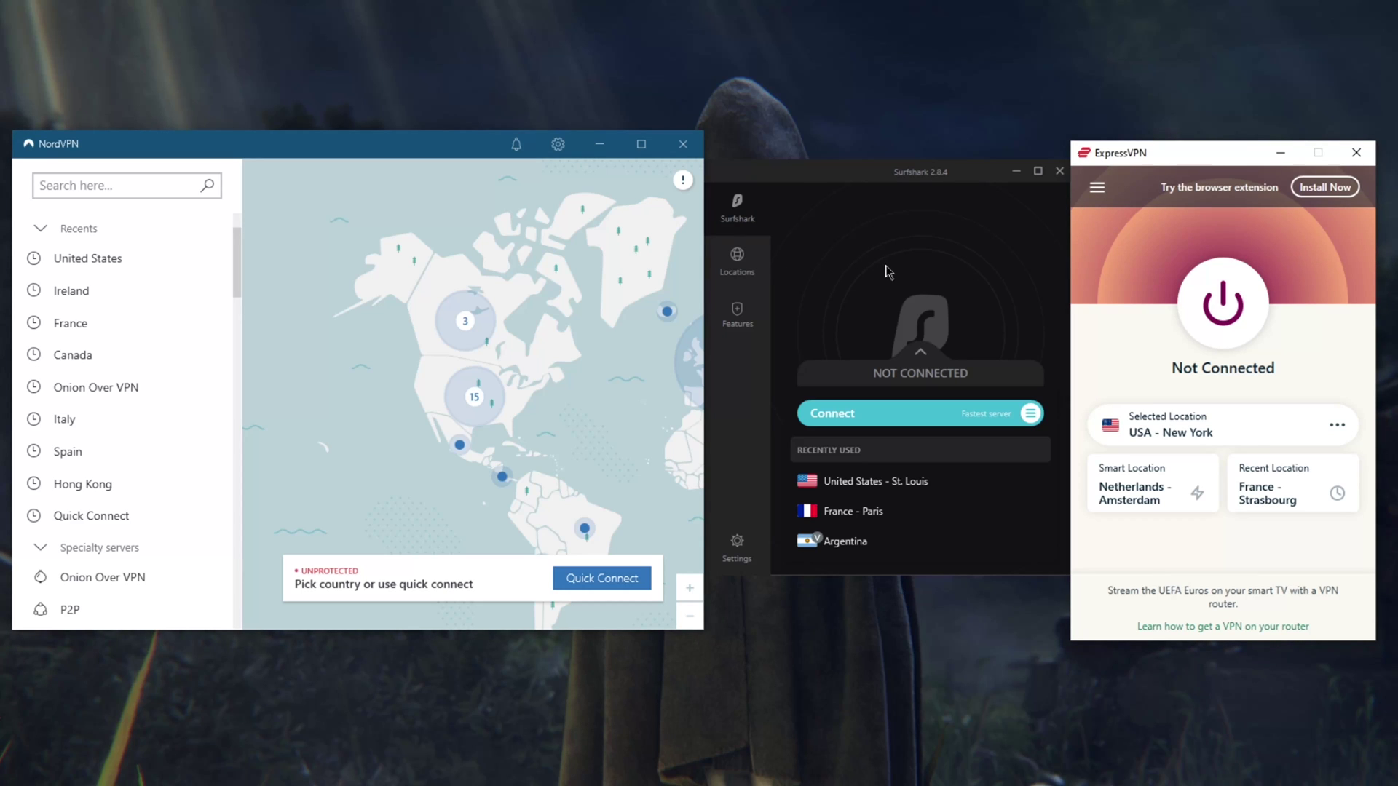
{"action": "mouse_move", "coordinate": [601, 347]}
{"action": "left_mouse_down"}
{"action": "mouse_move", "coordinate": [539, 362]}
{"action": "mouse_move", "coordinate": [490, 349]}
{"action": "mouse_move", "coordinate": [583, 339]}
{"action": "left_mouse_up"}
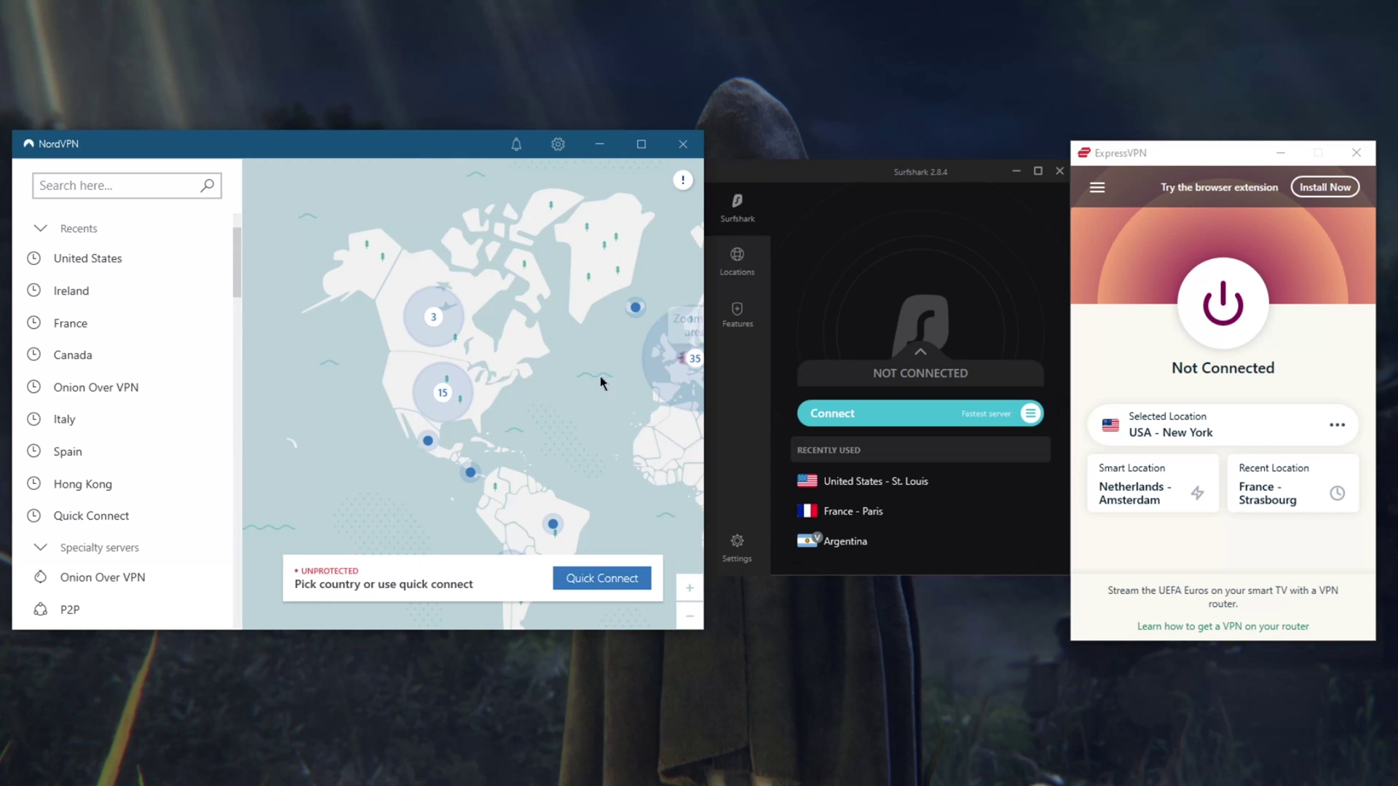
{"action": "left_click_drag", "start_coordinate": [600, 376], "coordinate": [475, 374]}
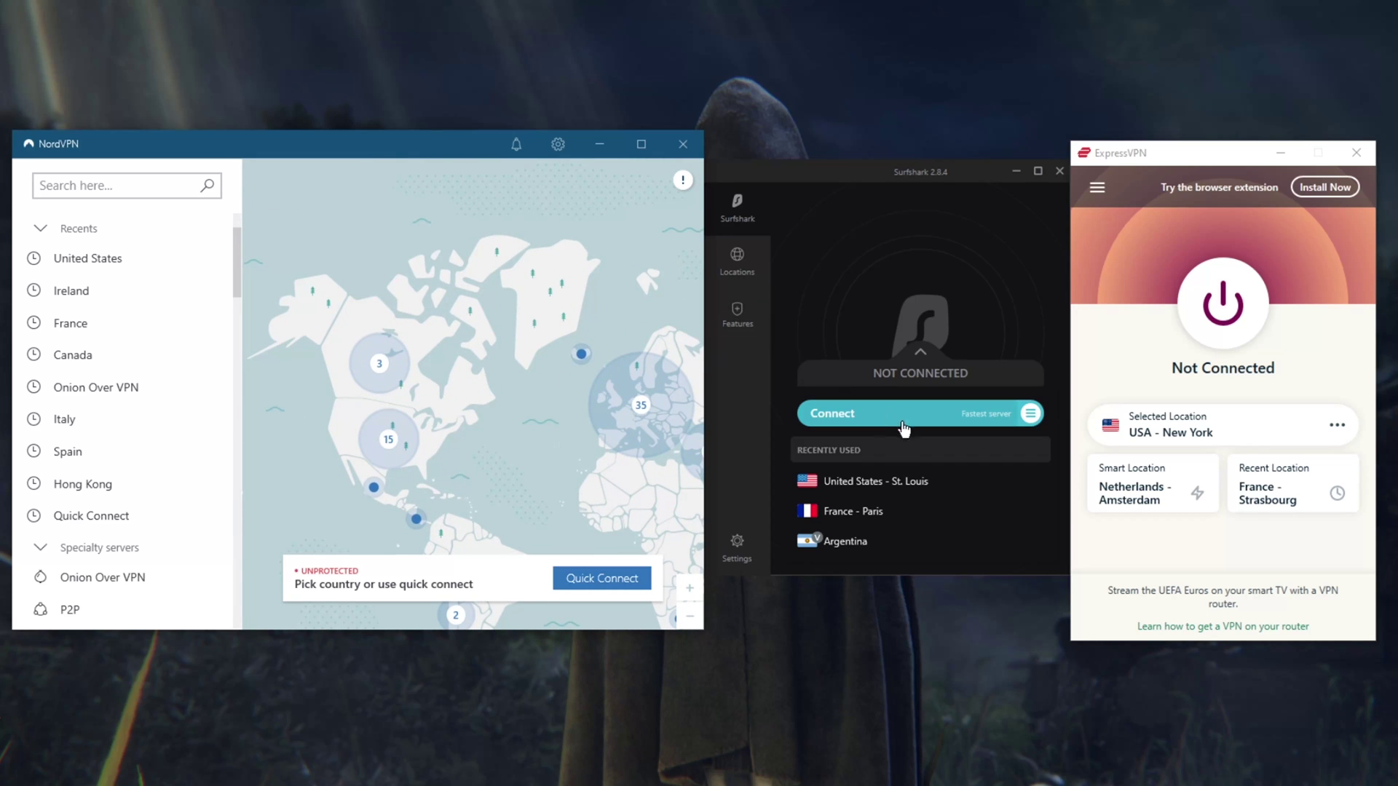
{"action": "left_click", "coordinate": [1140, 171]}
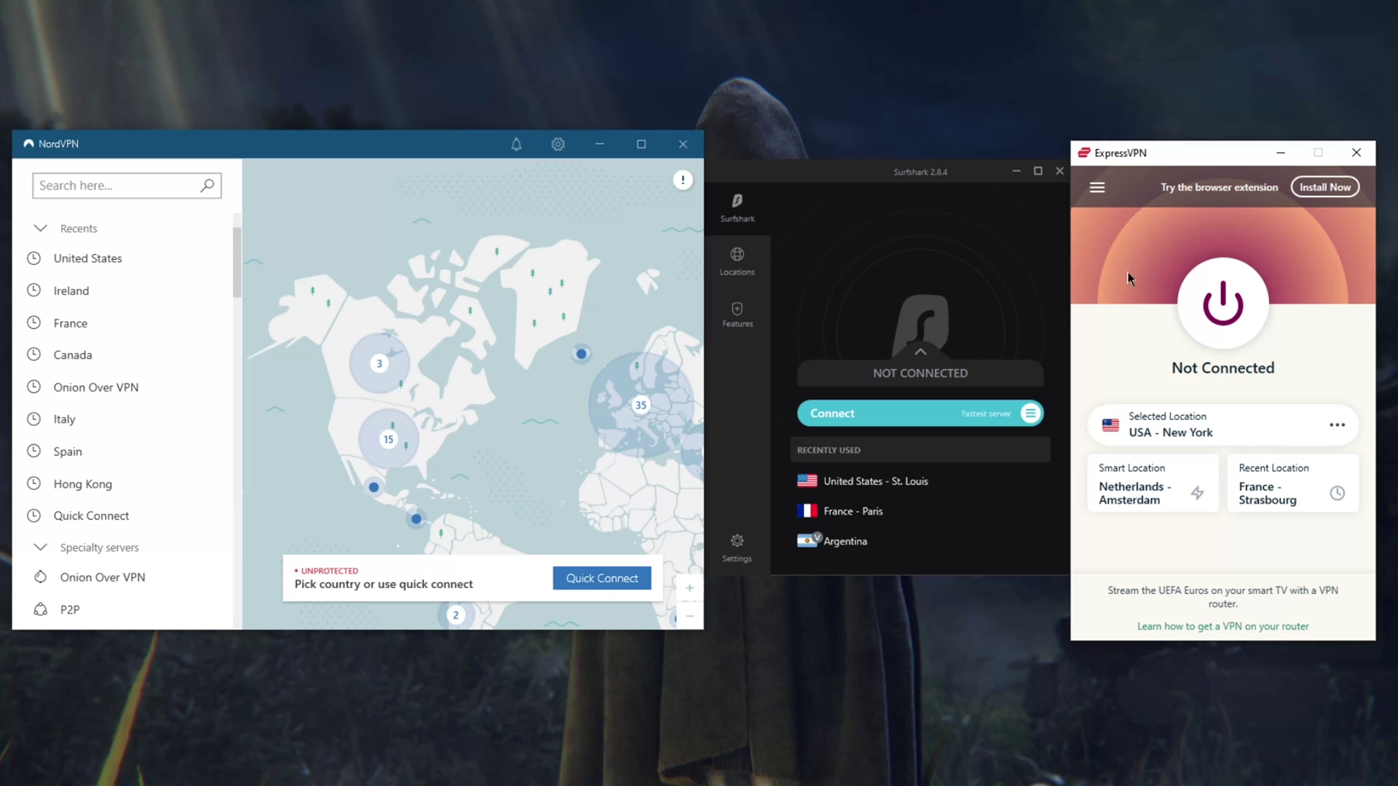
Show ExpressVPN's main menu with VPN Locations, Speed Test, Options and Quit, then close it.
{"action": "left_click", "coordinate": [1097, 187]}
{"action": "mouse_move", "coordinate": [1187, 291]}
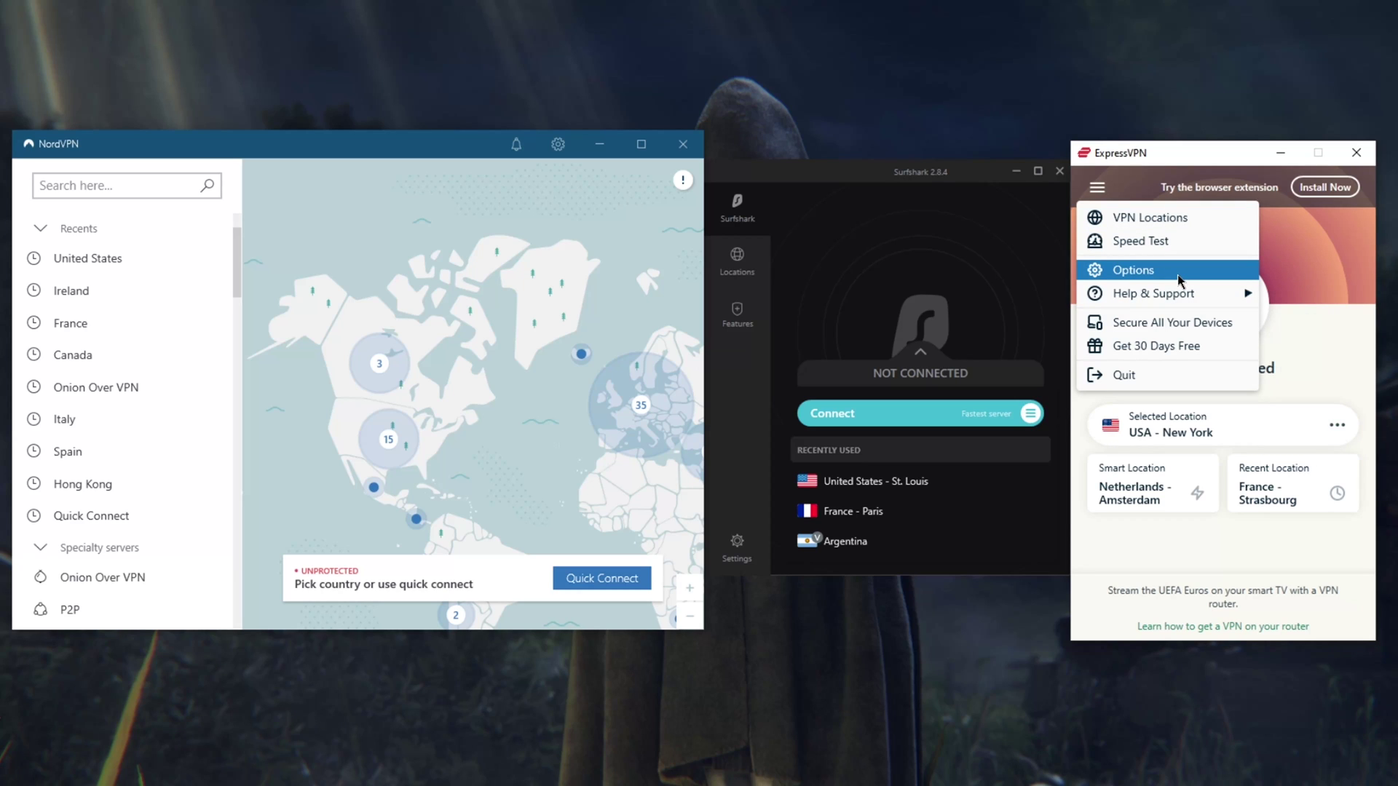
{"action": "left_click", "coordinate": [1151, 187]}
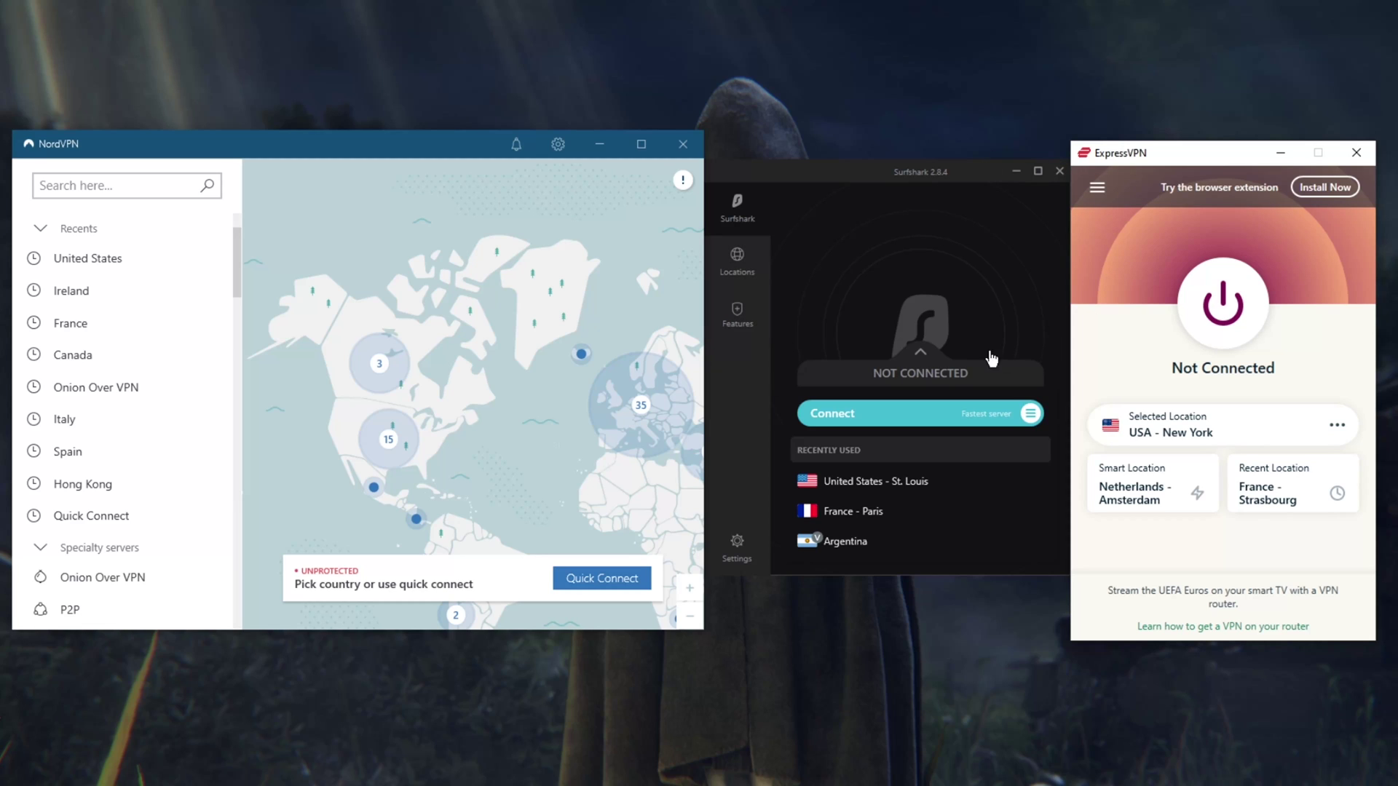
{"action": "left_click", "coordinate": [884, 177]}
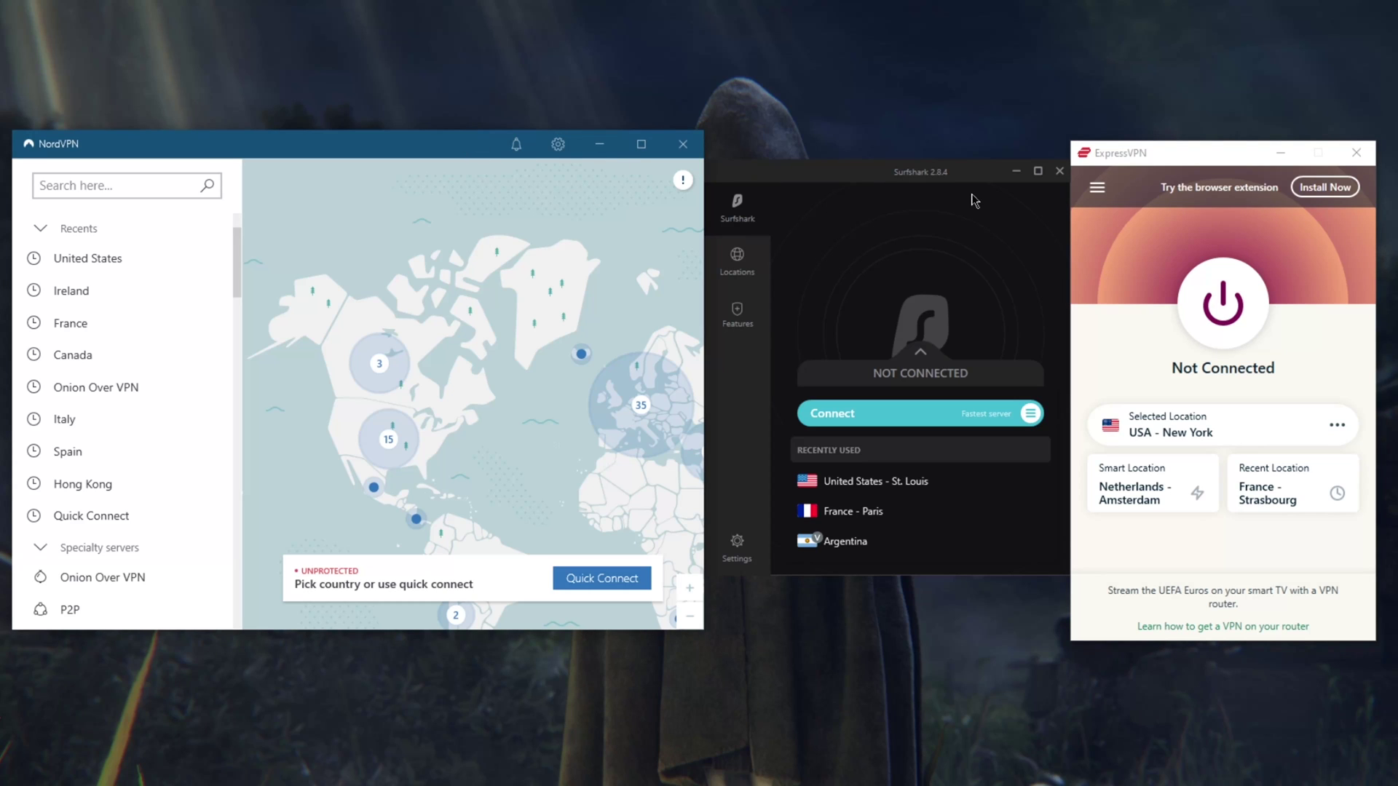
{"action": "left_click", "coordinate": [1133, 159]}
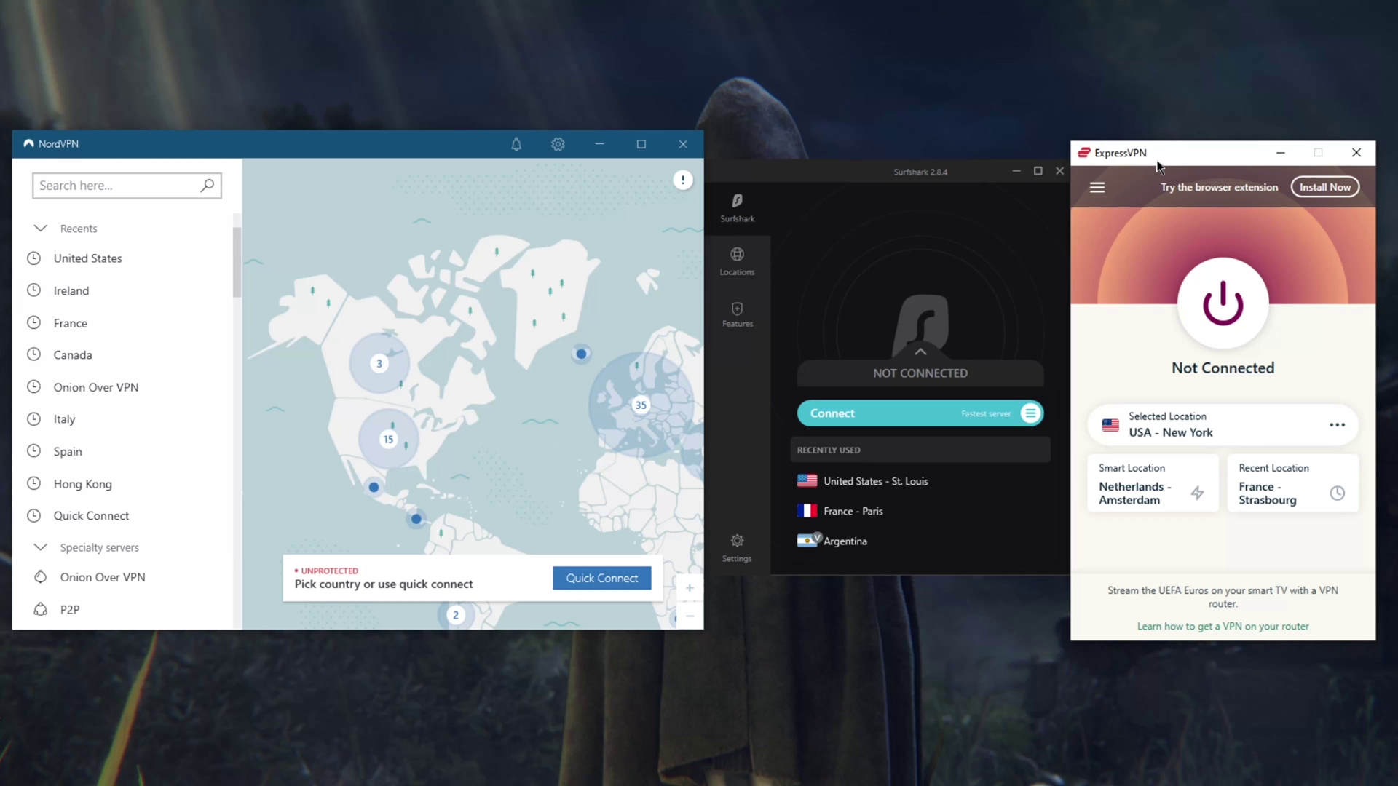
In ExpressVPN Options, tick per-app split tunneling and cancel out of its app settings.
{"action": "left_click", "coordinate": [1099, 188]}
{"action": "left_click", "coordinate": [1121, 266]}
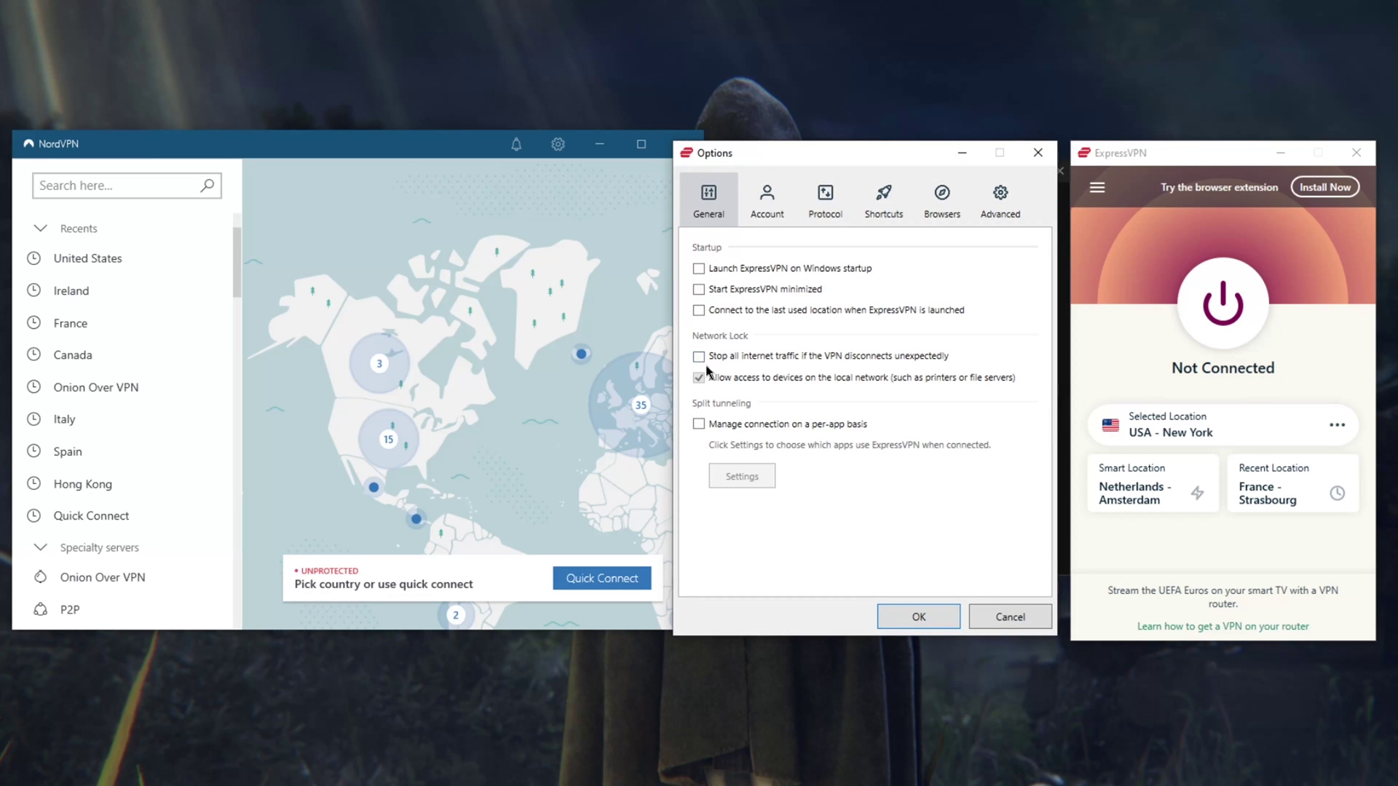
{"action": "left_click", "coordinate": [699, 424]}
{"action": "left_click", "coordinate": [741, 478]}
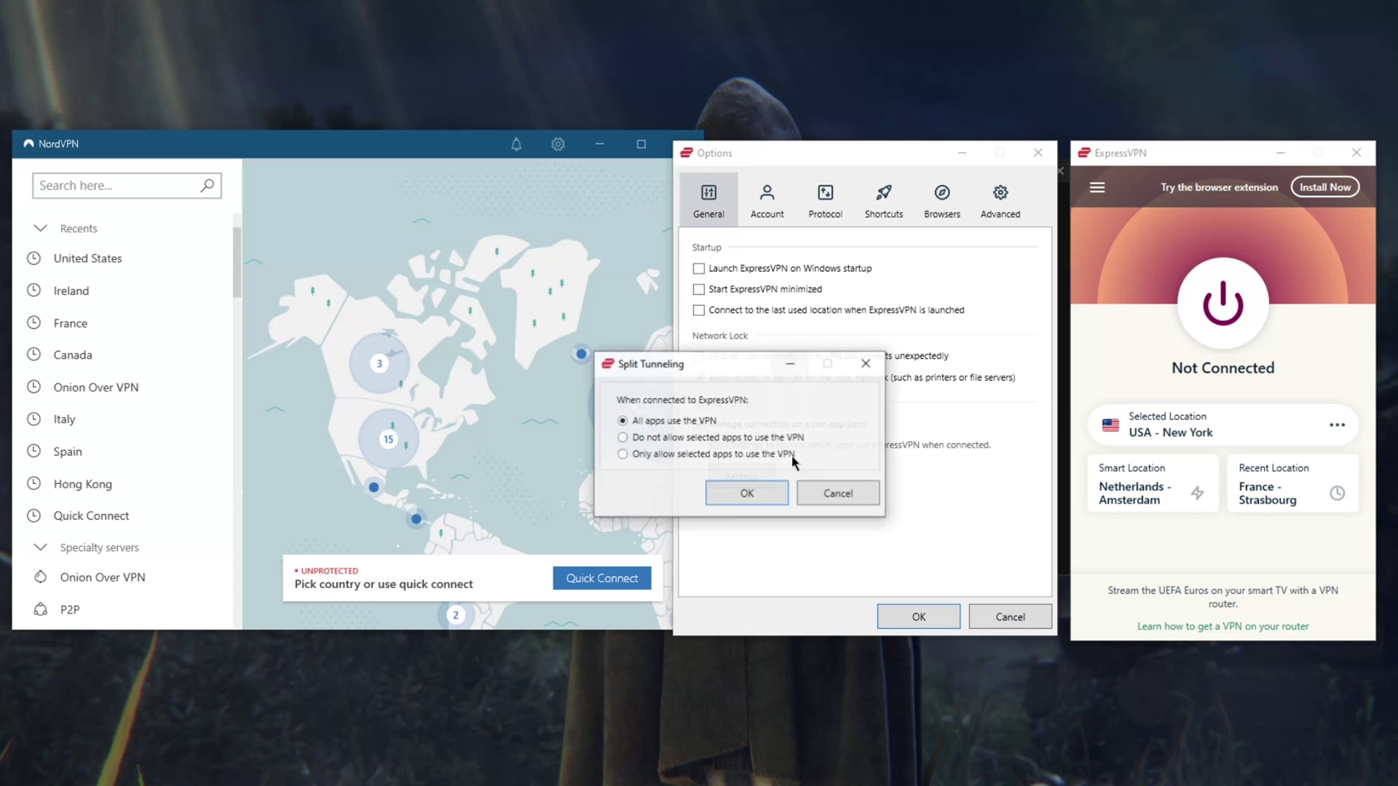
{"action": "left_click", "coordinate": [837, 495]}
Review the Protocol and Advanced tabs, then untick per-app split tunneling and confirm with OK.
{"action": "left_click", "coordinate": [825, 212]}
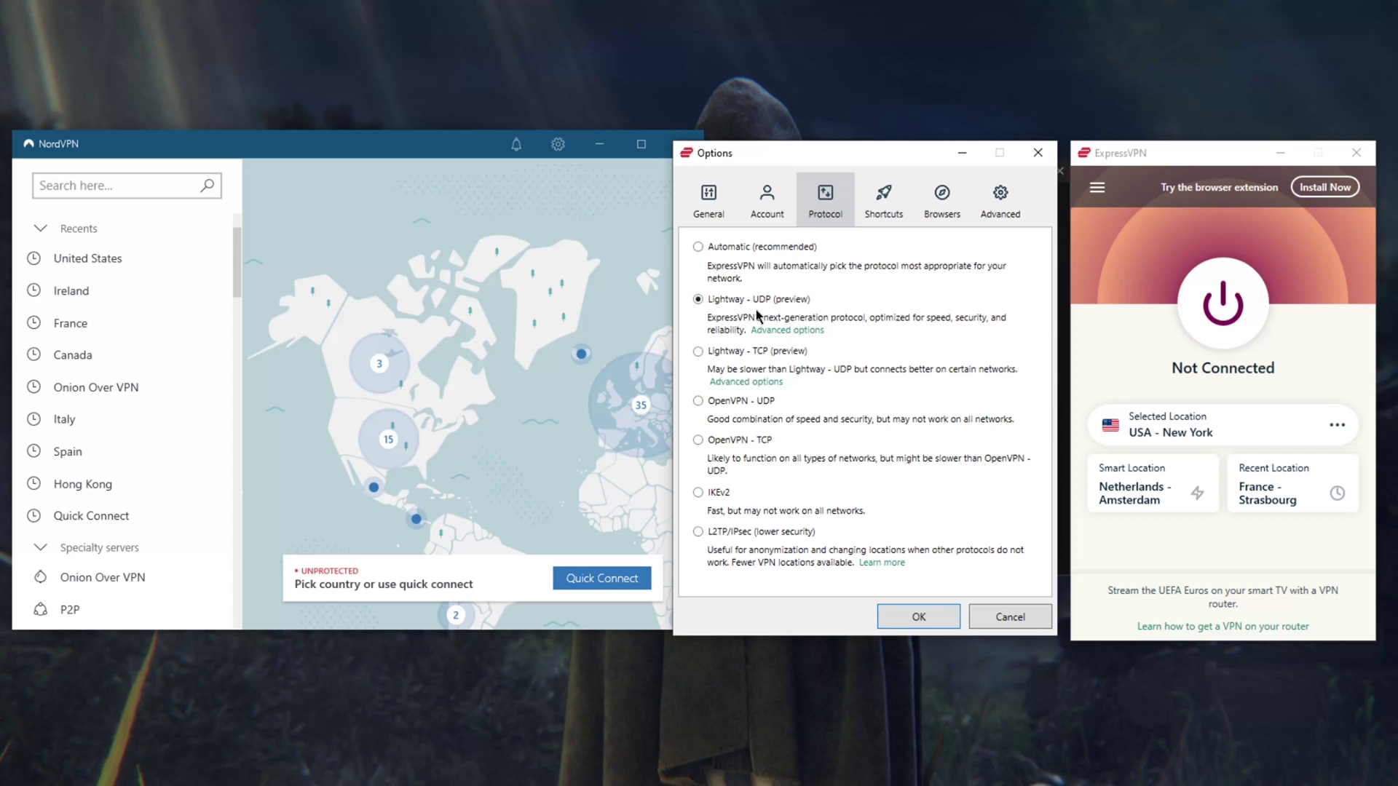
{"action": "left_click", "coordinate": [1004, 206]}
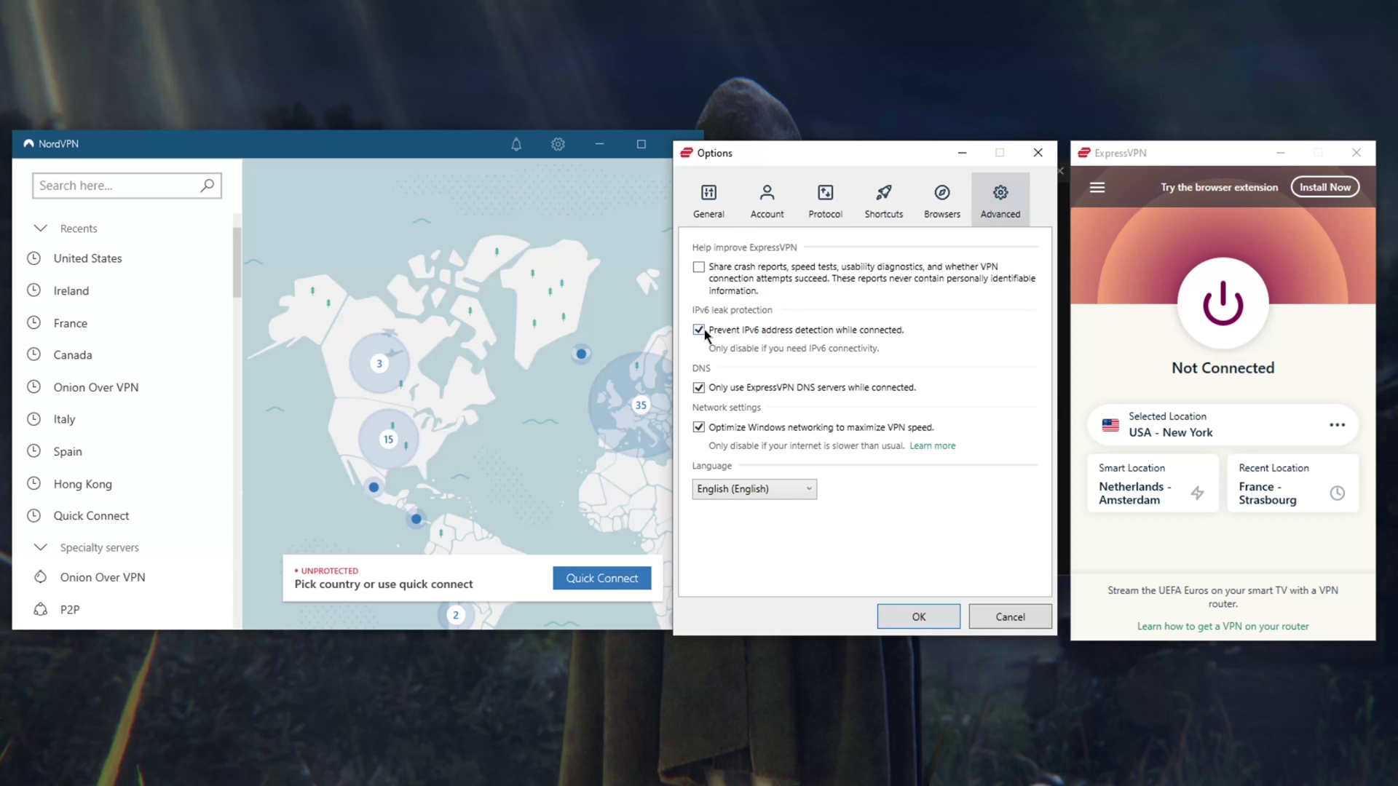
{"action": "left_click", "coordinate": [706, 213]}
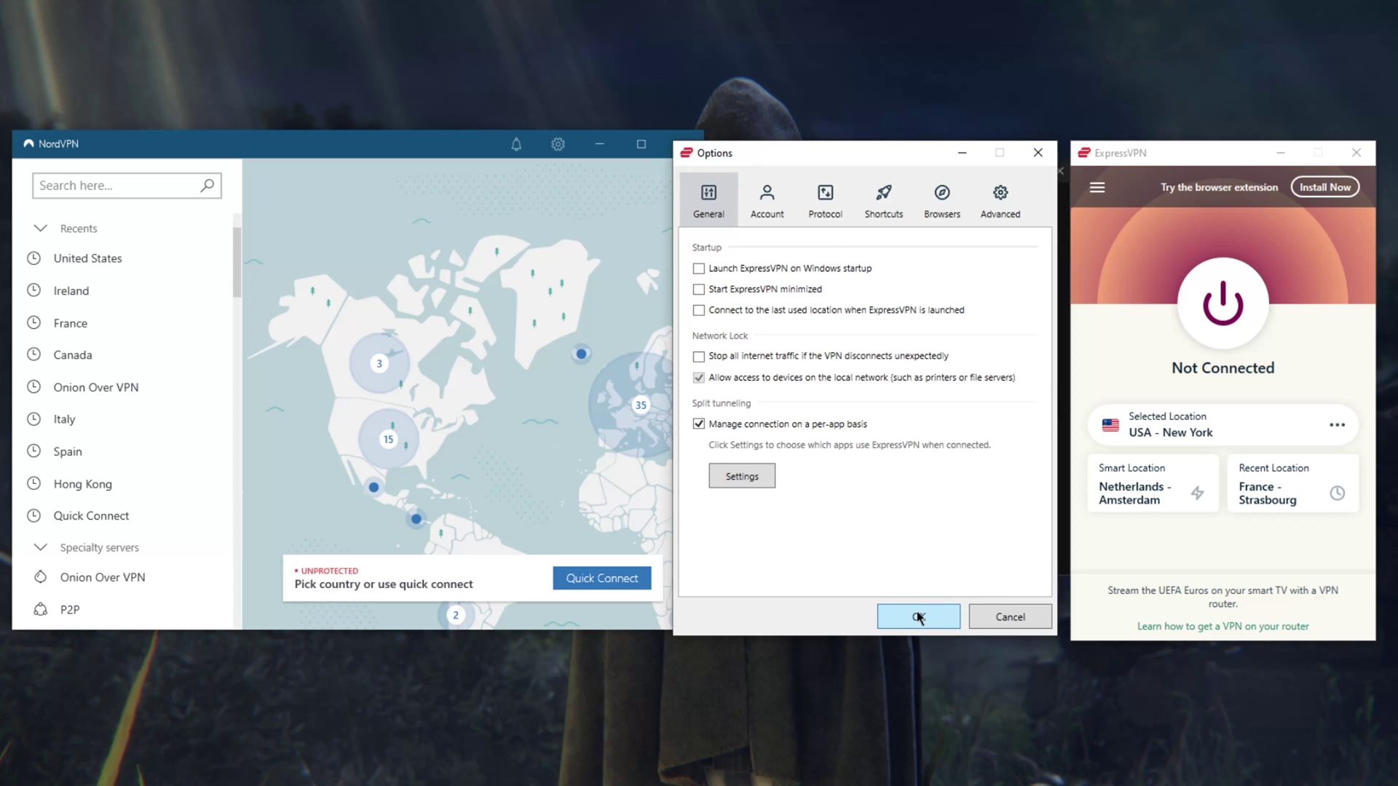
{"action": "left_click", "coordinate": [698, 424]}
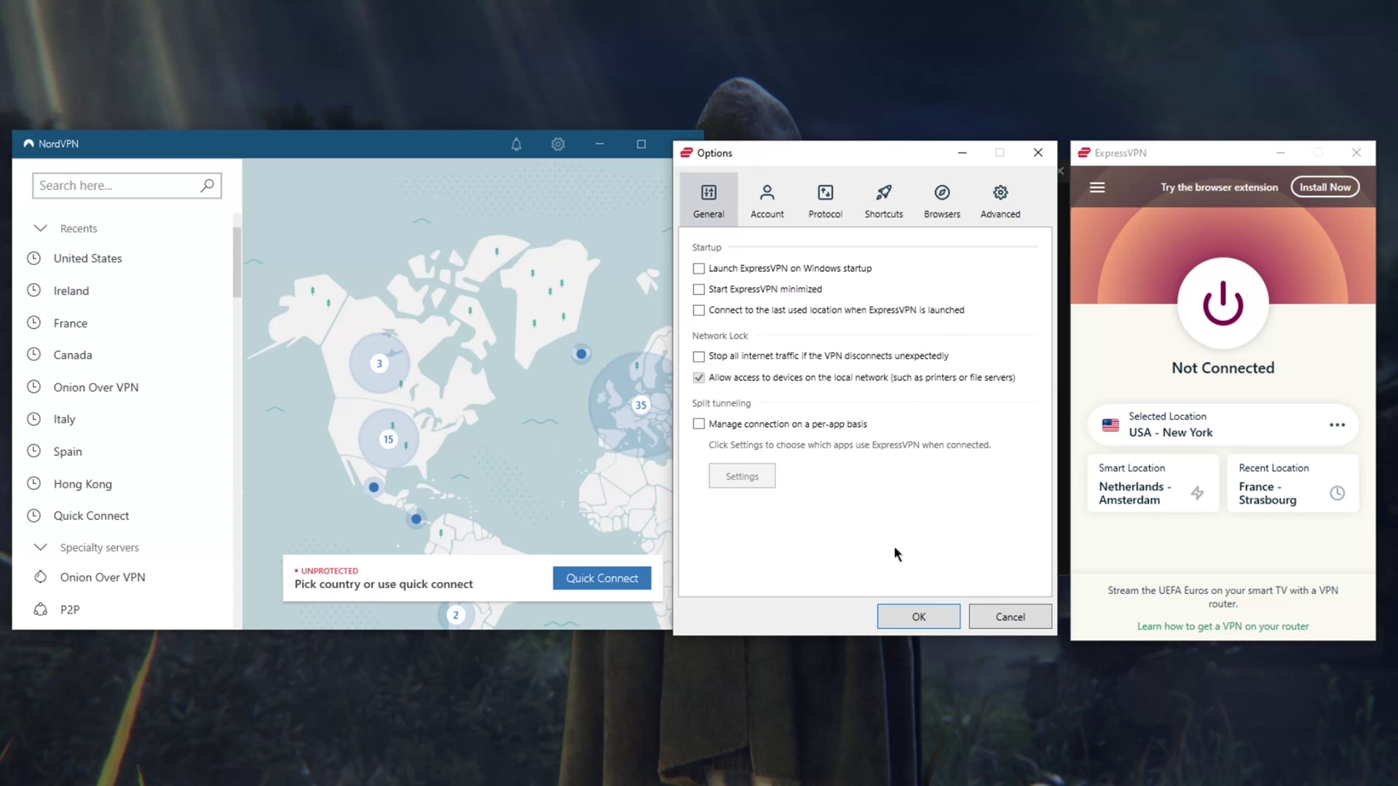
{"action": "left_click", "coordinate": [935, 614]}
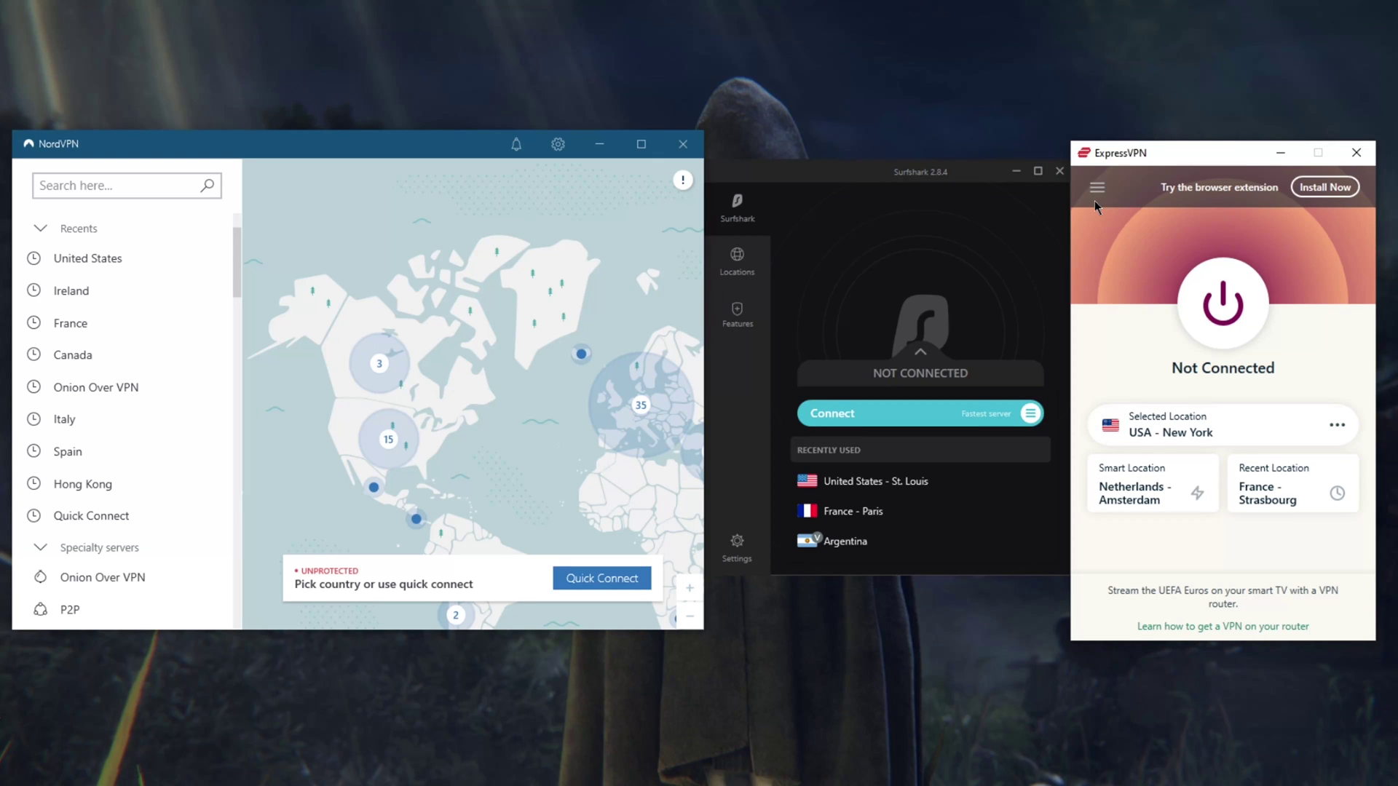
{"action": "left_click", "coordinate": [1097, 187]}
{"action": "left_click", "coordinate": [1178, 249]}
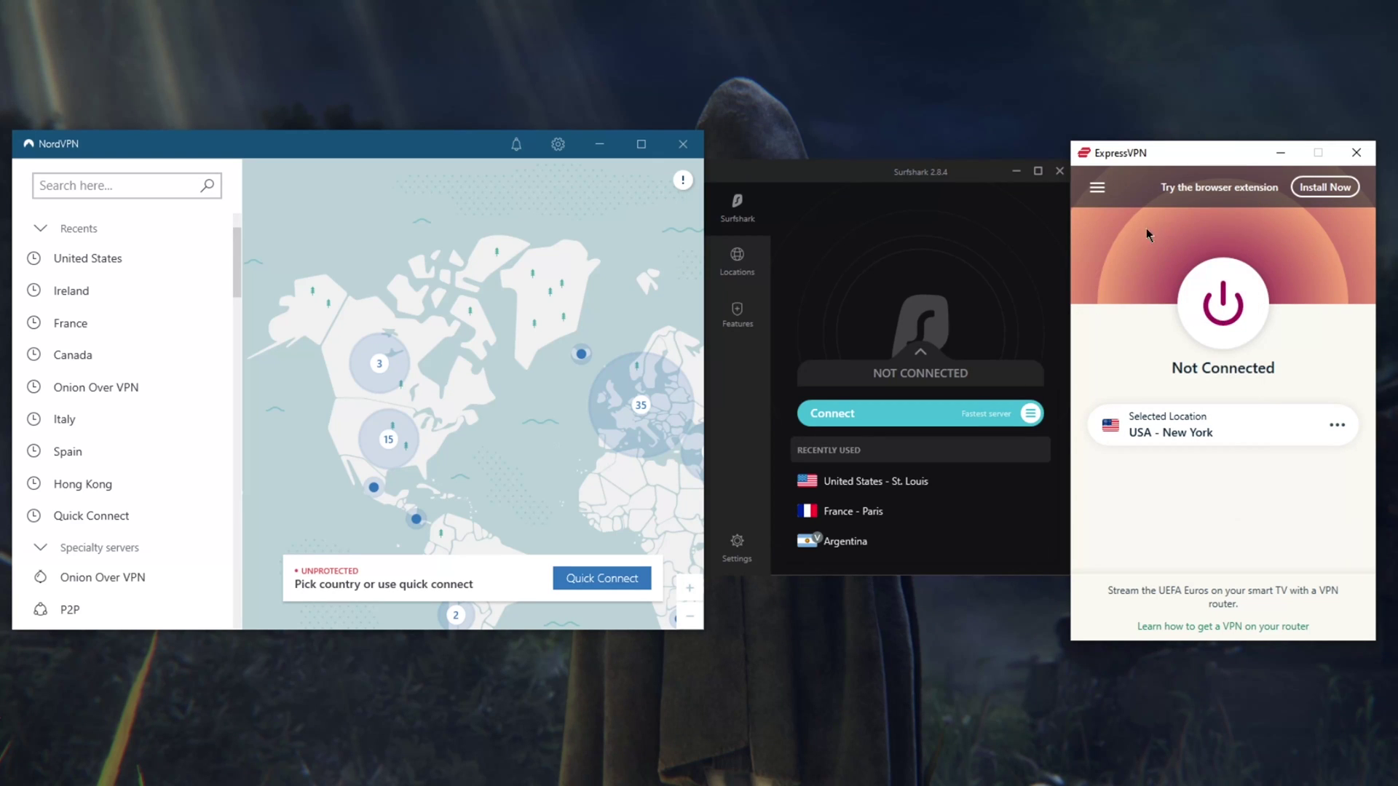
{"action": "left_click", "coordinate": [1097, 188]}
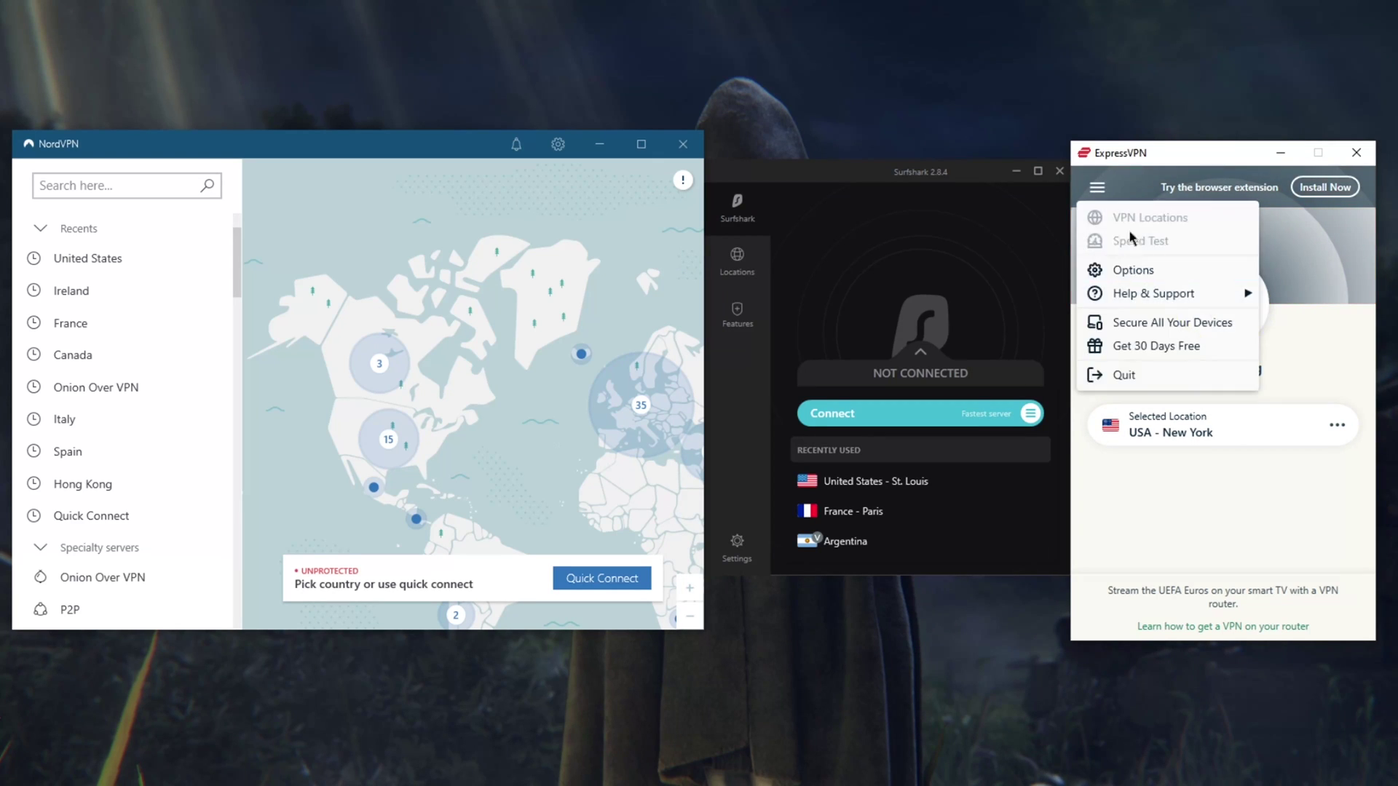
{"action": "left_click", "coordinate": [1136, 218]}
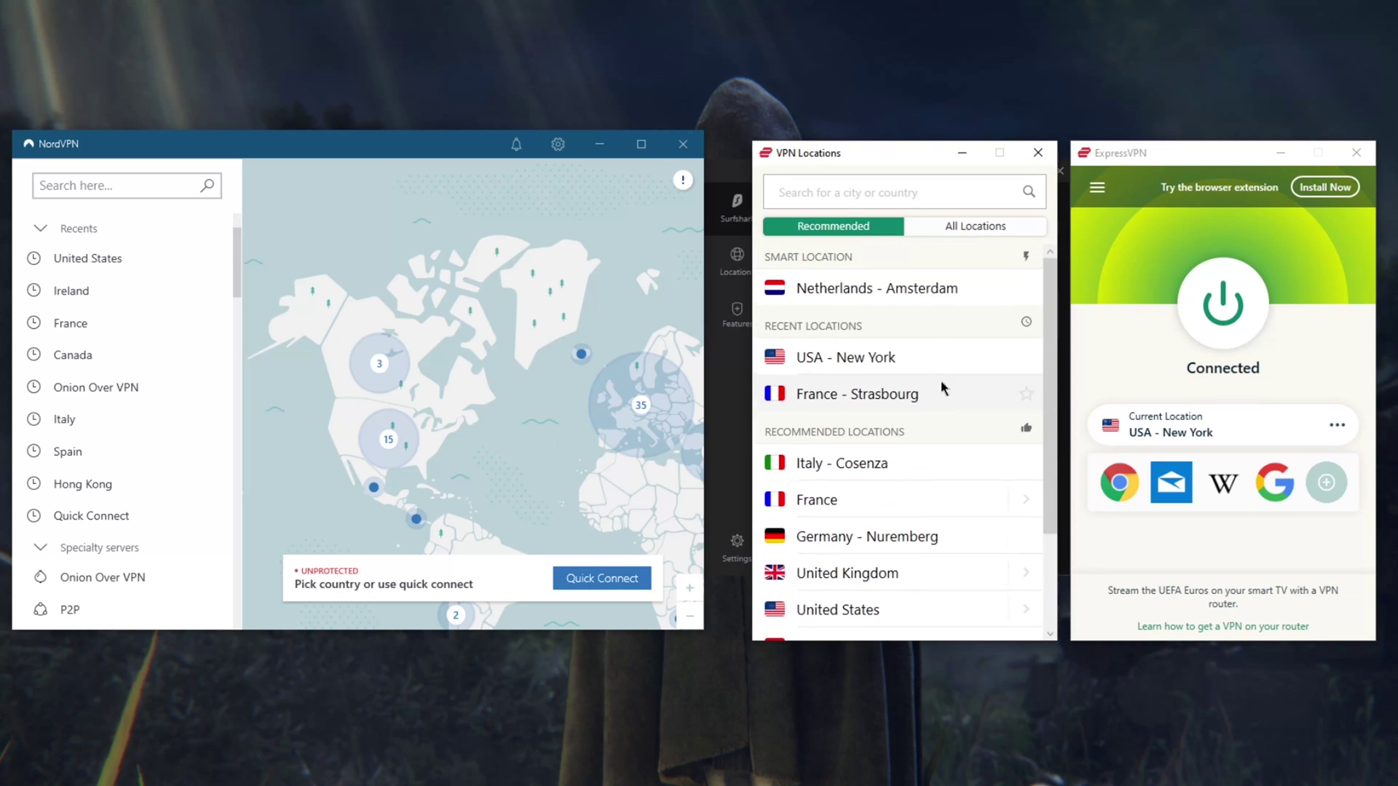
{"action": "left_click", "coordinate": [980, 226]}
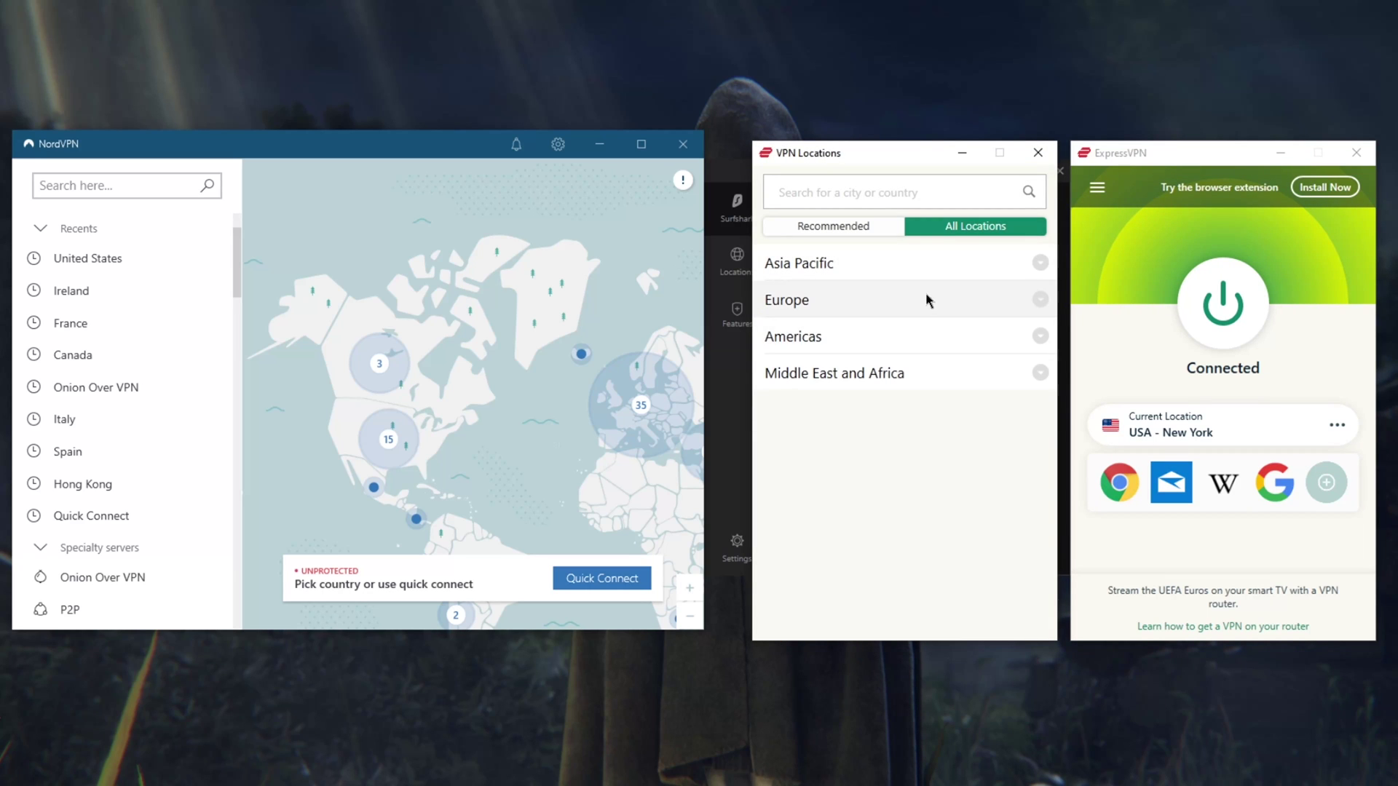
{"action": "left_click", "coordinate": [1035, 153]}
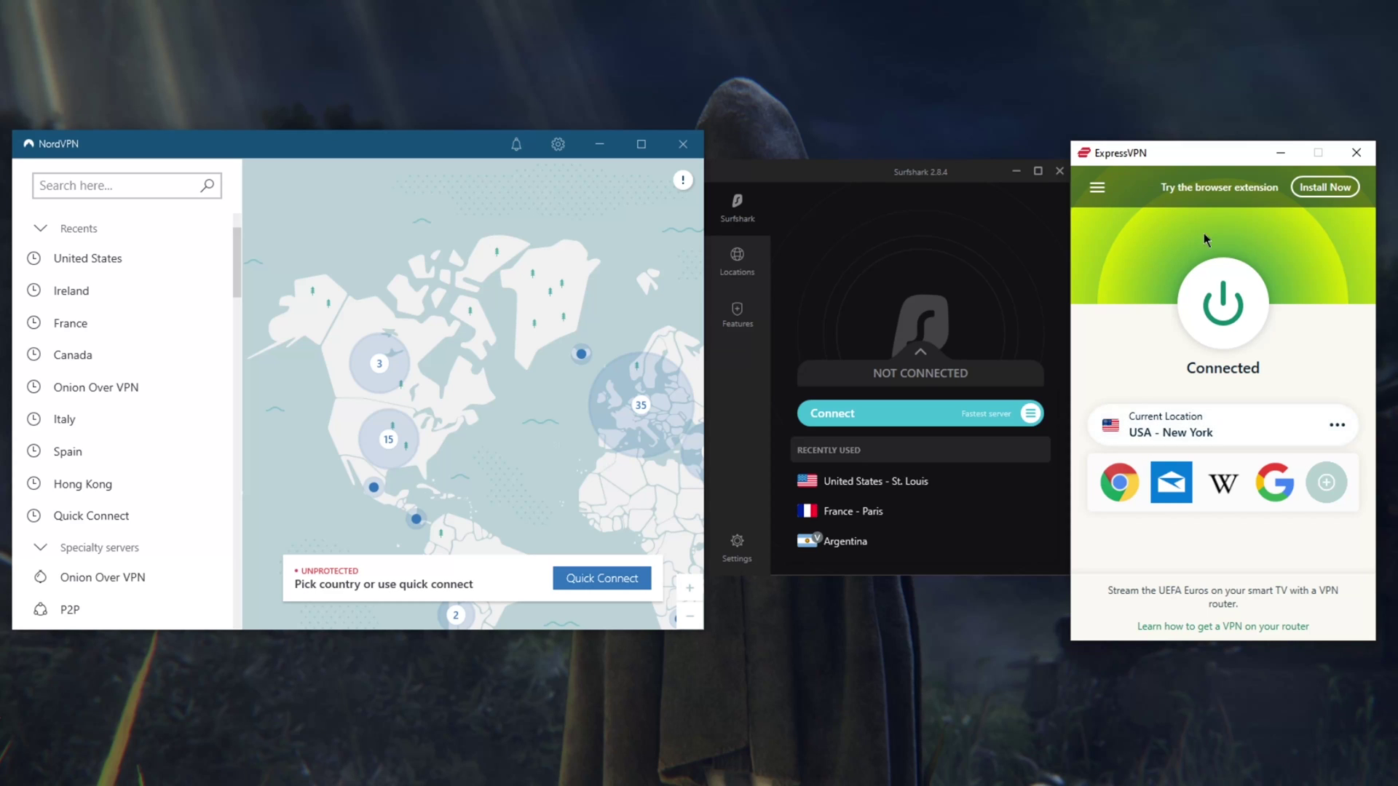
{"action": "left_click", "coordinate": [1223, 304]}
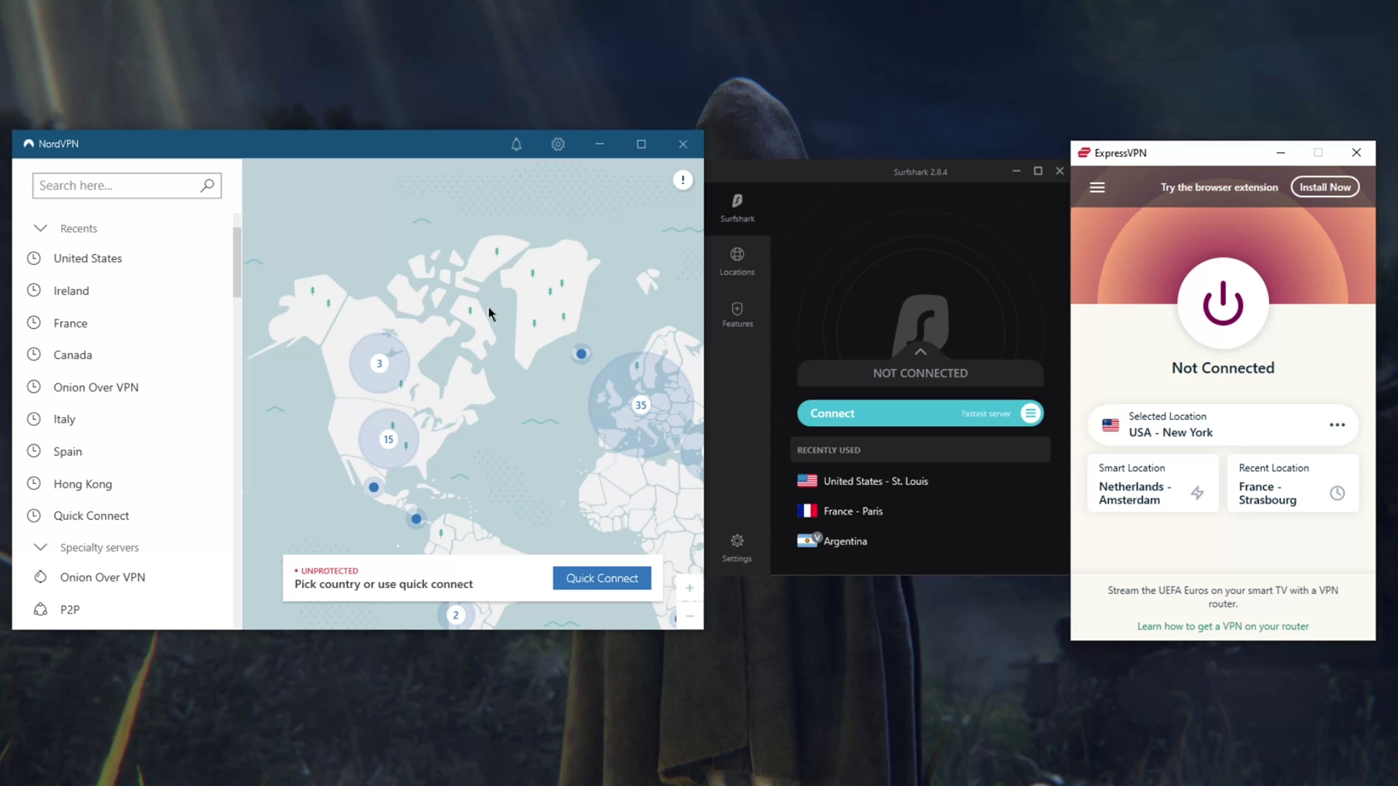
In NordVPN's Auto-connect settings, set the VPN protocol to OpenVPN (UDP) and return to the map.
{"action": "left_click", "coordinate": [166, 150]}
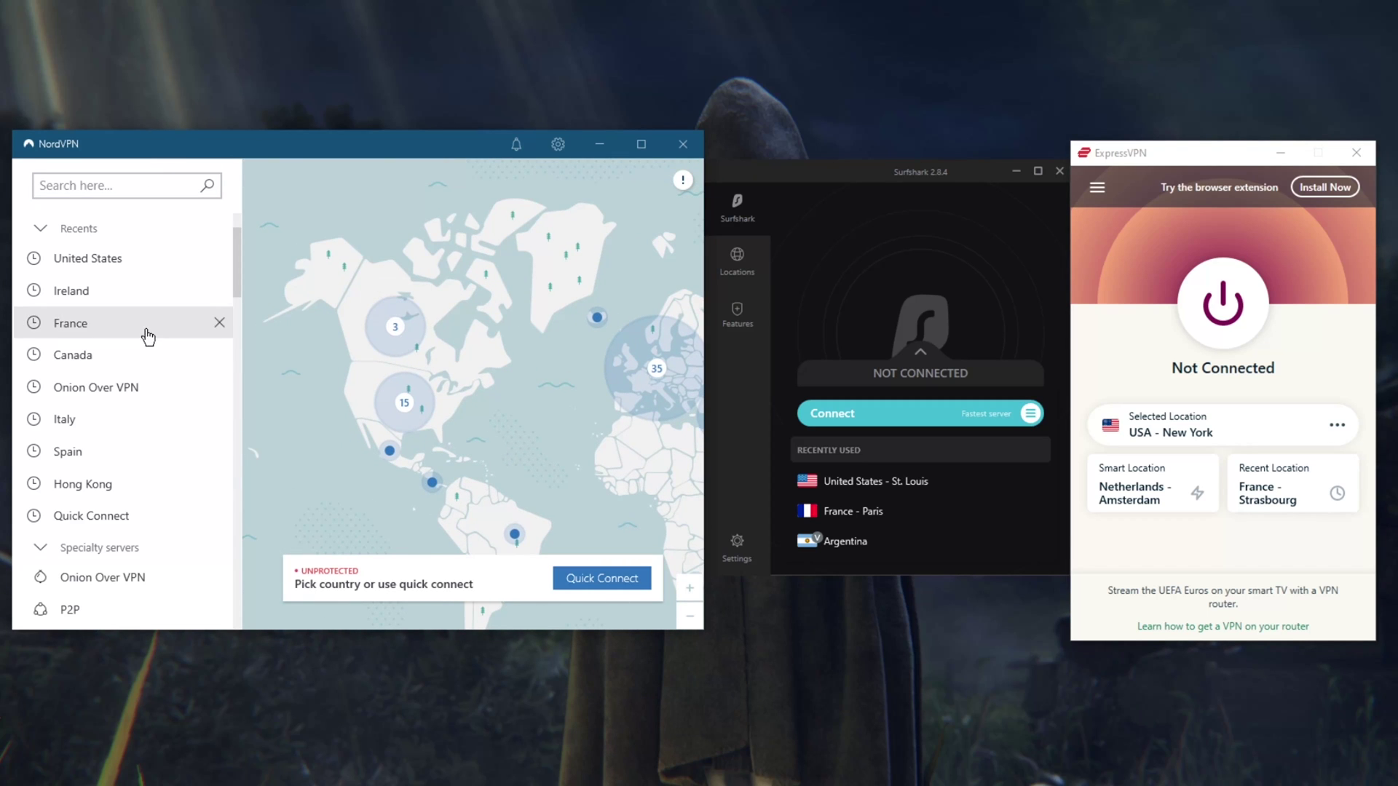
{"action": "scroll", "coordinate": [164, 335], "scroll_direction": "down", "scroll_amount": 2}
{"action": "scroll", "coordinate": [164, 335], "scroll_direction": "up", "scroll_amount": 2}
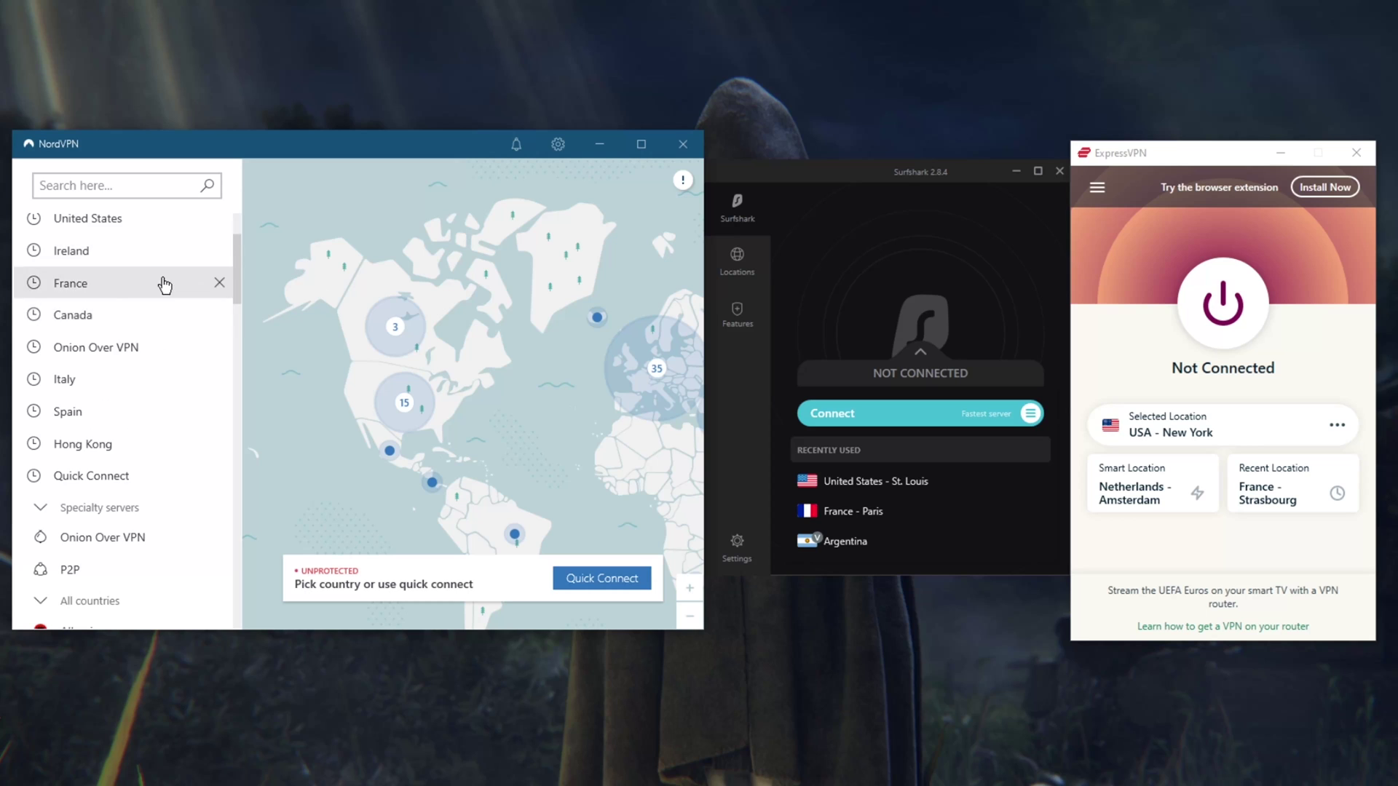
{"action": "scroll", "coordinate": [165, 299], "scroll_direction": "down", "scroll_amount": 1}
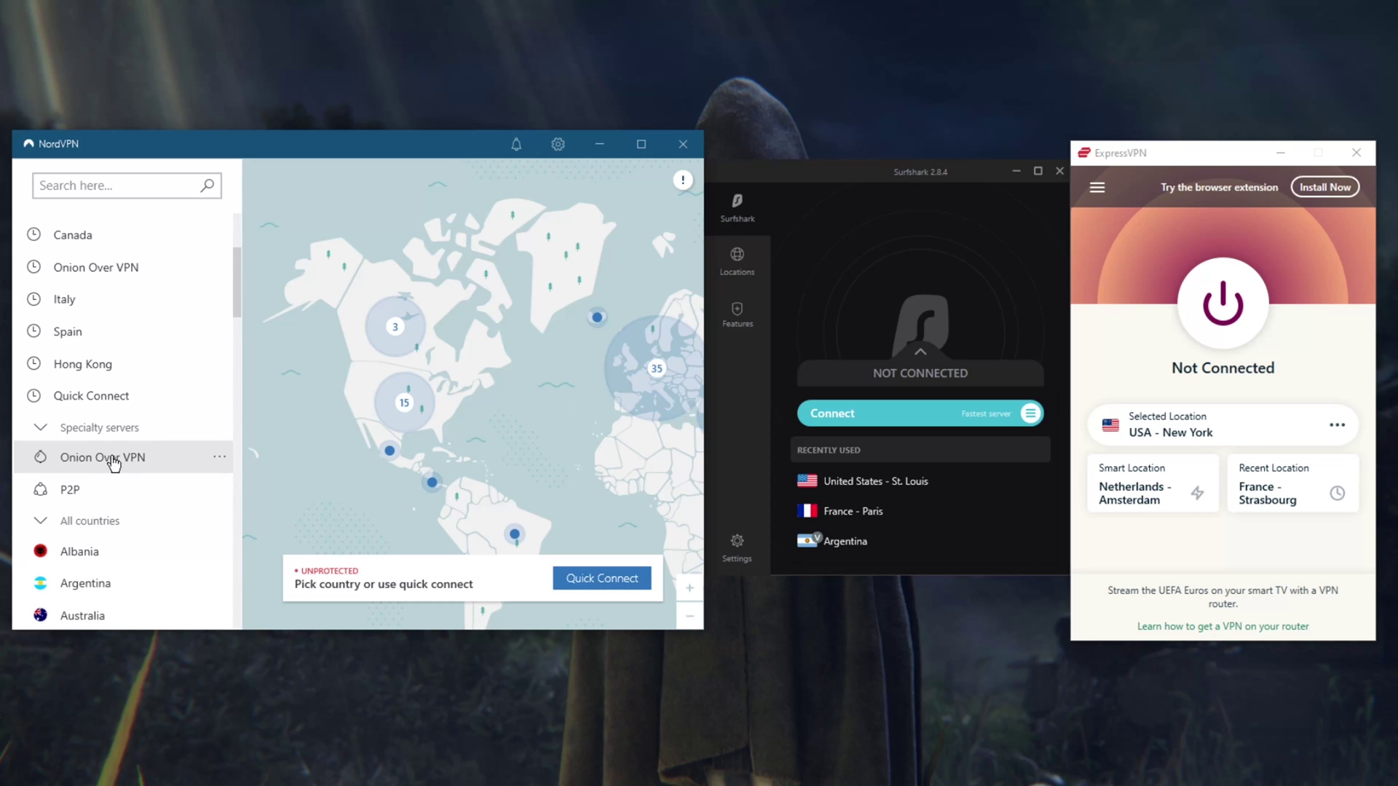
{"action": "left_click", "coordinate": [554, 148]}
{"action": "left_click", "coordinate": [598, 300]}
{"action": "left_click", "coordinate": [521, 330]}
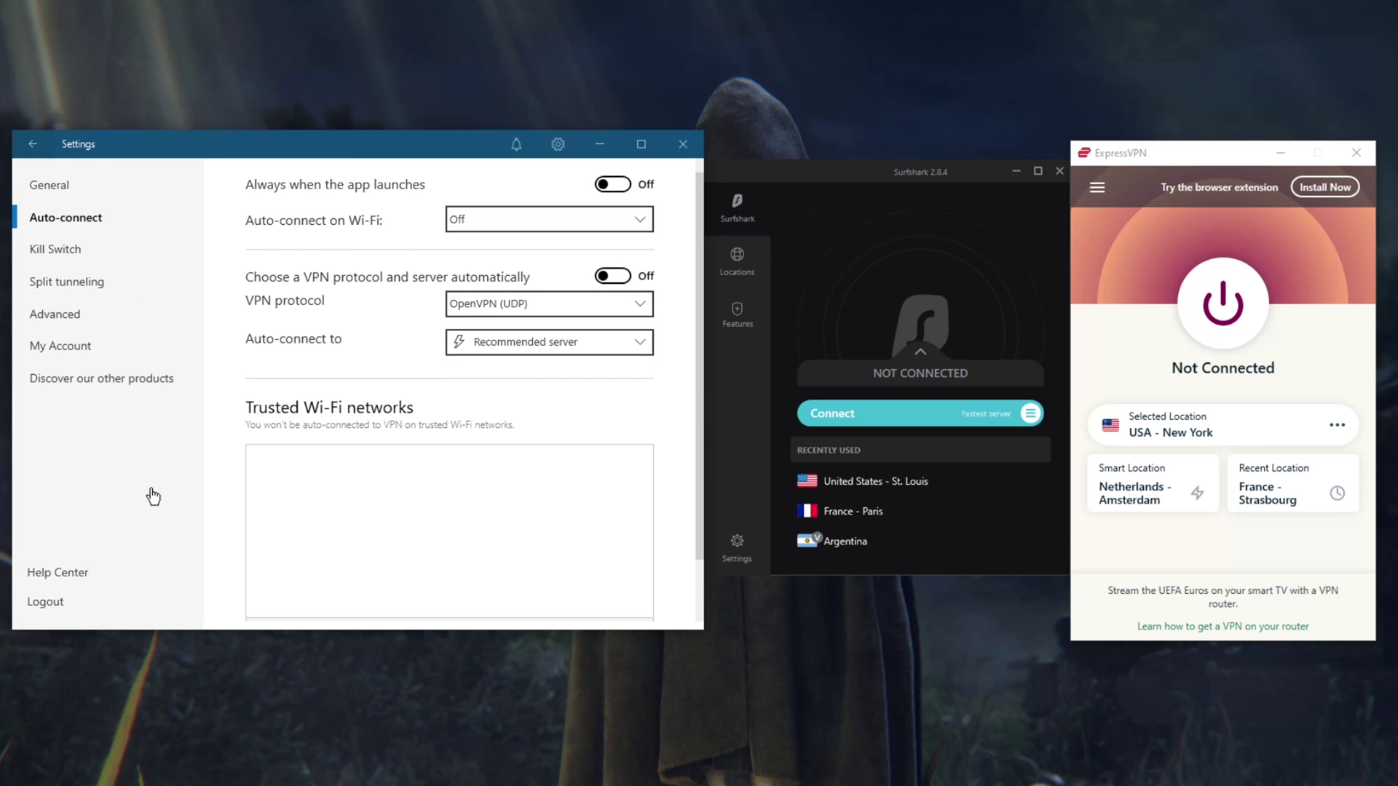
{"action": "key", "text": "Escape"}
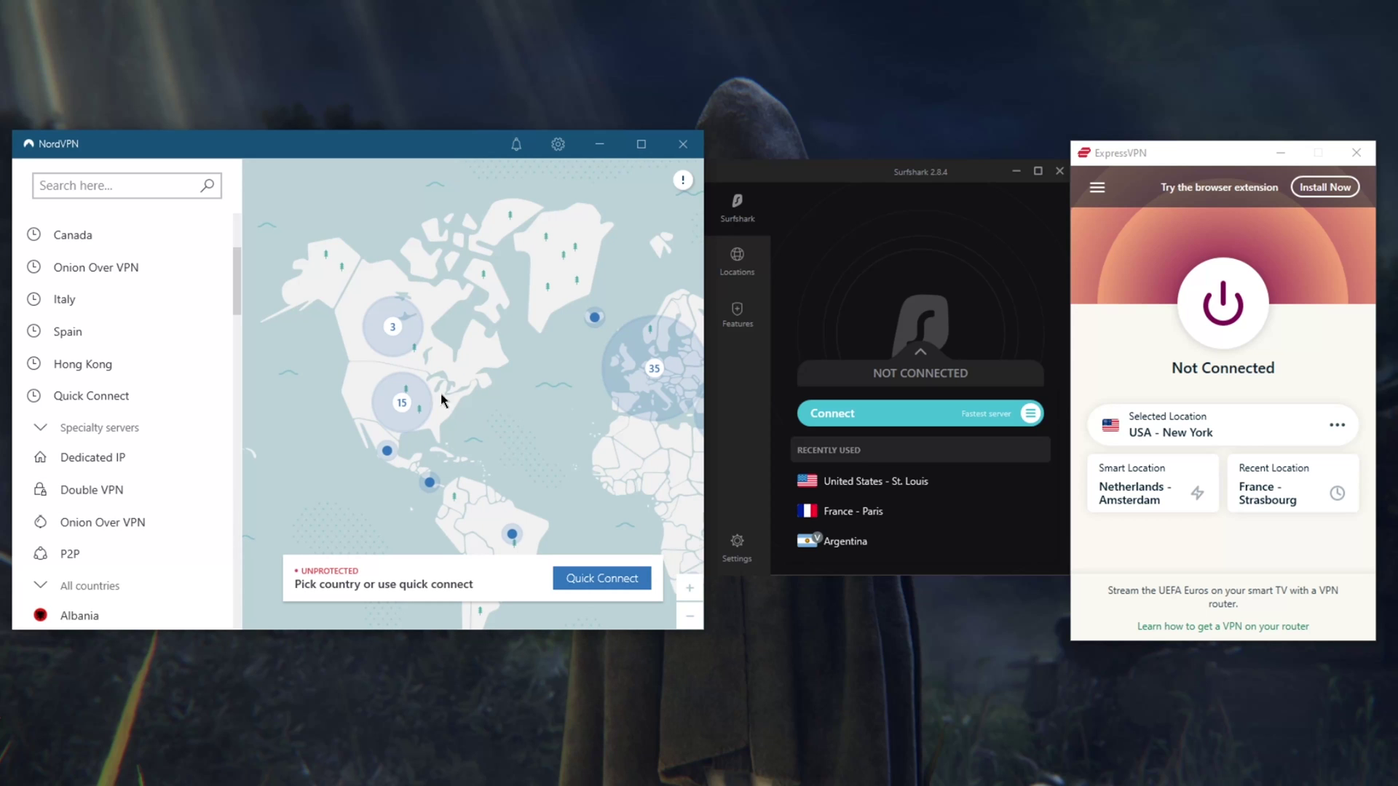
{"action": "left_click", "coordinate": [223, 486]}
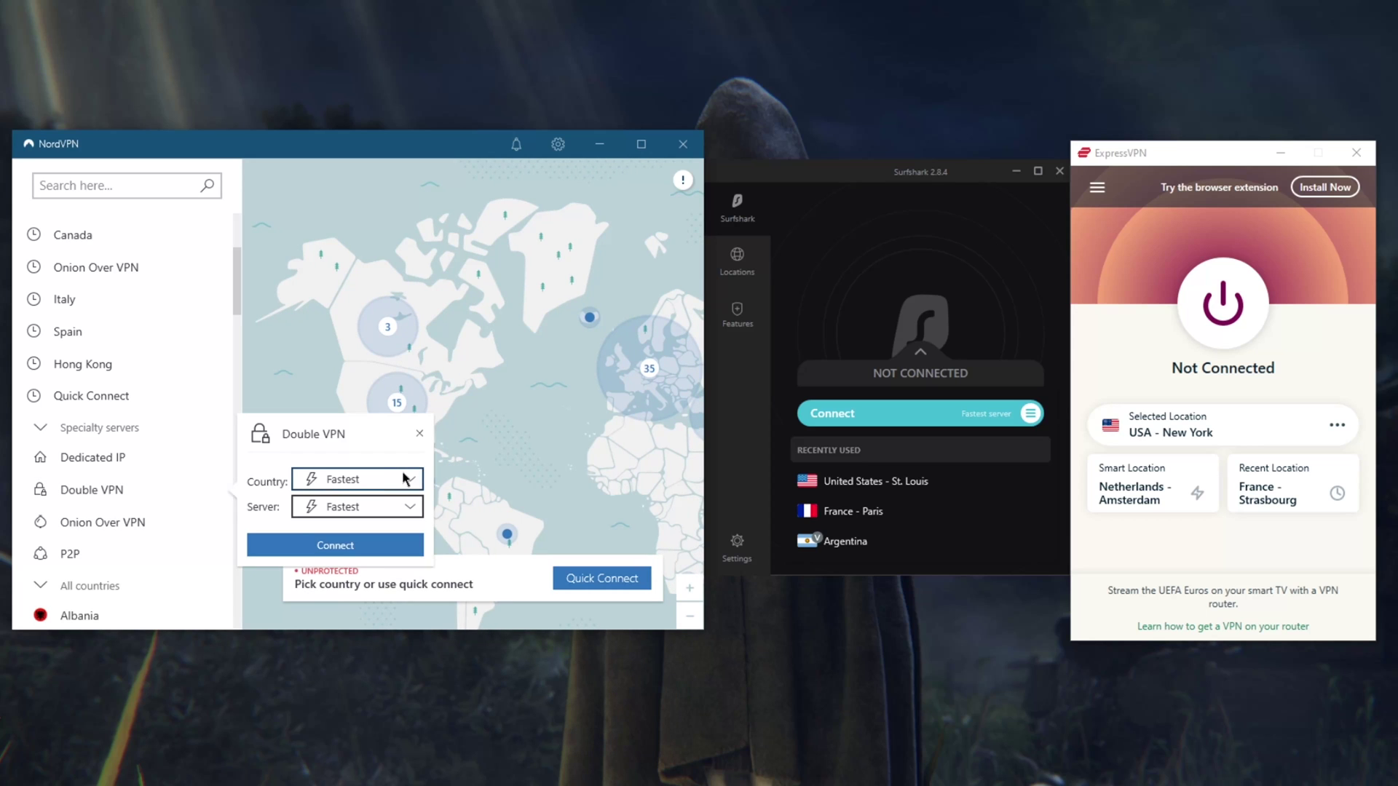
{"action": "left_click", "coordinate": [400, 478]}
{"action": "left_click", "coordinate": [380, 479]}
{"action": "left_click", "coordinate": [380, 479]}
{"action": "left_click", "coordinate": [369, 562]}
{"action": "left_click", "coordinate": [382, 505]}
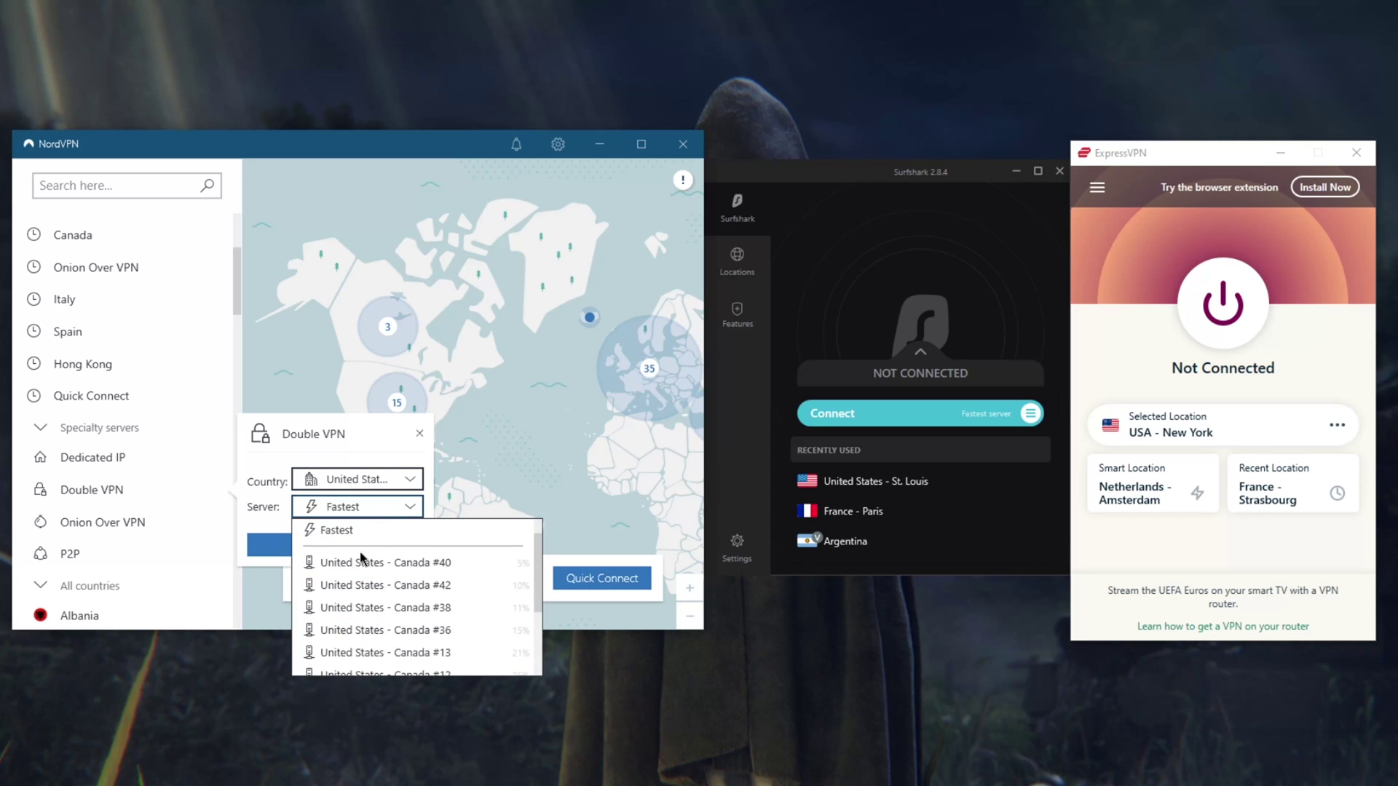
{"action": "left_click", "coordinate": [369, 452]}
{"action": "left_click", "coordinate": [391, 510]}
{"action": "scroll", "coordinate": [412, 575], "scroll_direction": "down", "scroll_amount": 2}
{"action": "left_click", "coordinate": [397, 479]}
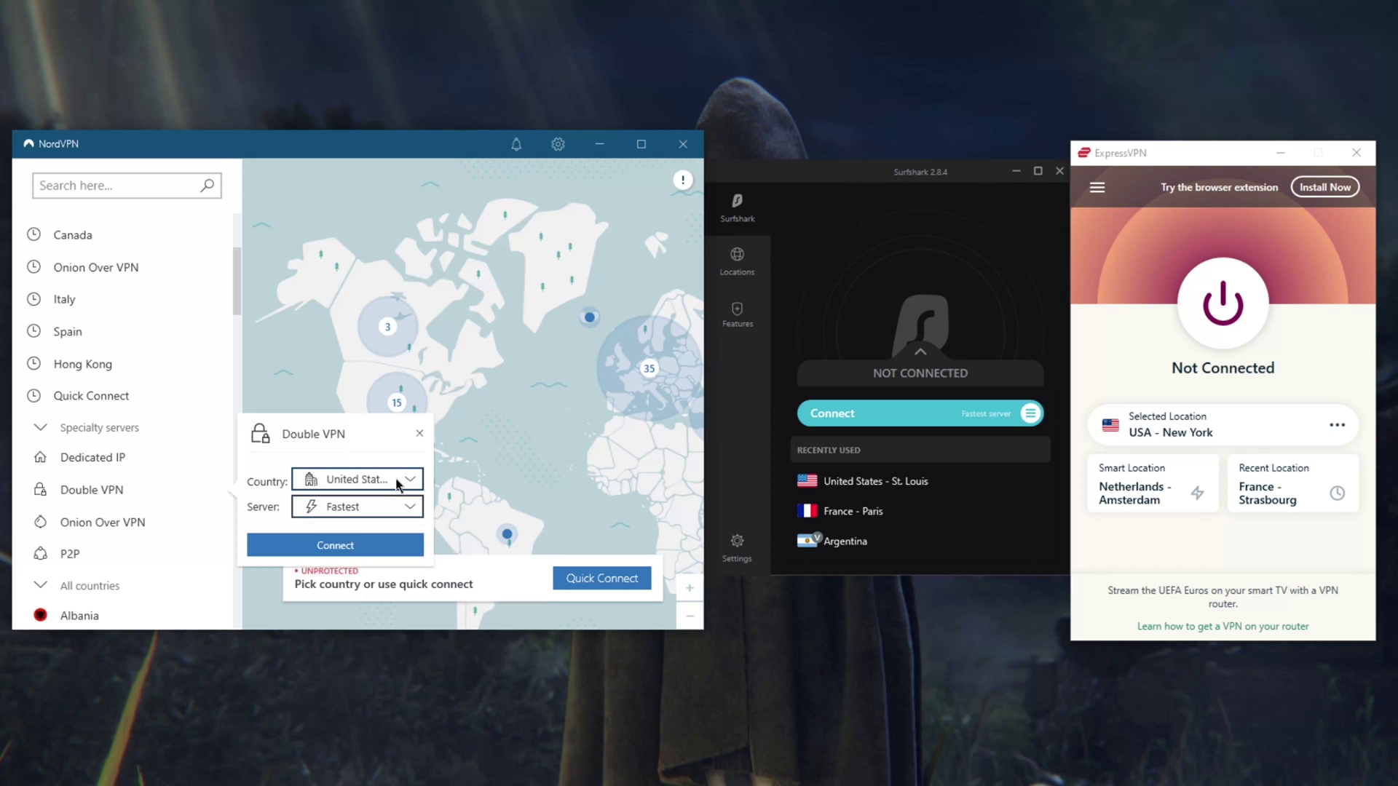
{"action": "left_click", "coordinate": [397, 481]}
{"action": "left_click", "coordinate": [366, 536]}
{"action": "left_click", "coordinate": [389, 510]}
{"action": "left_click", "coordinate": [399, 482]}
{"action": "left_click", "coordinate": [399, 479]}
{"action": "left_click", "coordinate": [378, 628]}
{"action": "left_click", "coordinate": [393, 509]}
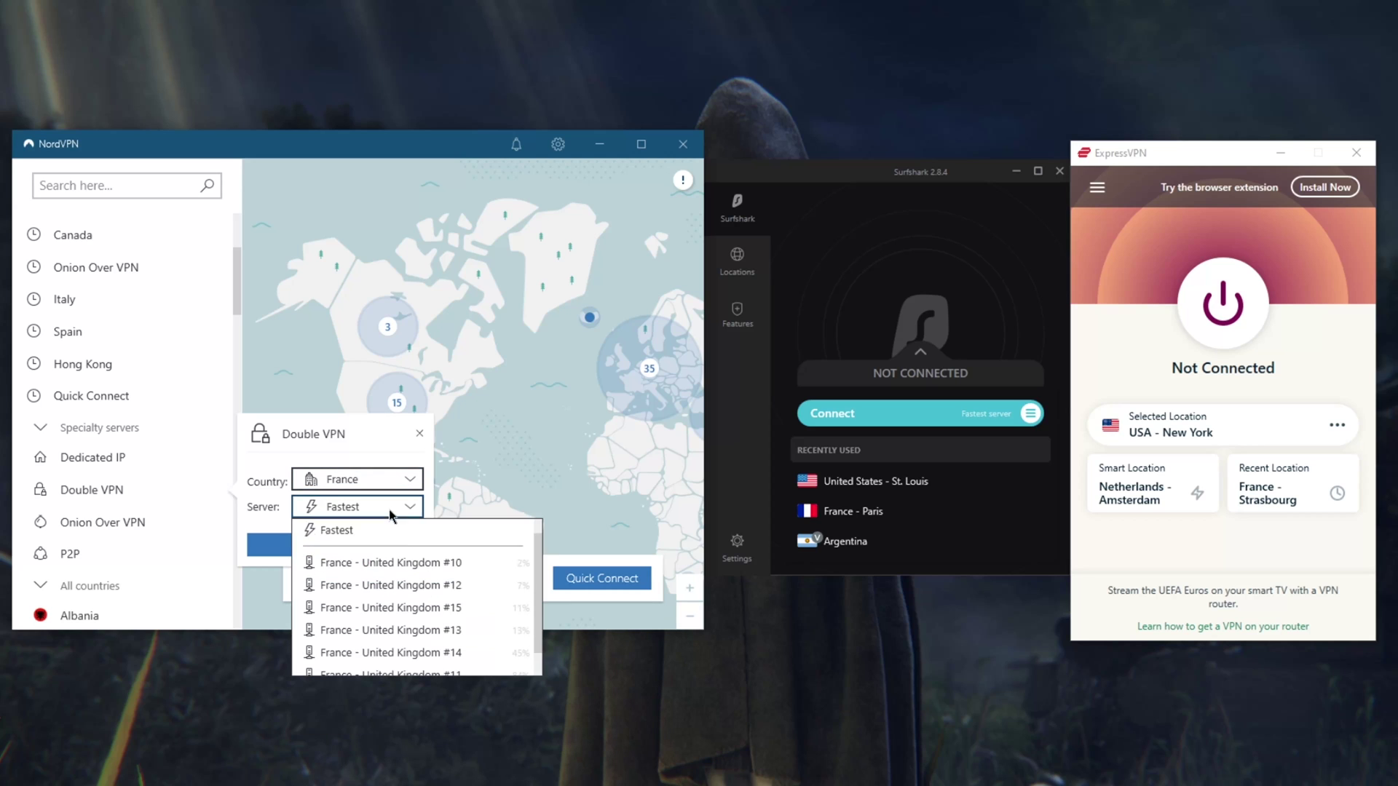
{"action": "scroll", "coordinate": [405, 569], "scroll_direction": "down", "scroll_amount": 1}
{"action": "scroll", "coordinate": [404, 572], "scroll_direction": "up", "scroll_amount": 1}
{"action": "left_click", "coordinate": [373, 444]}
{"action": "left_click", "coordinate": [418, 434]}
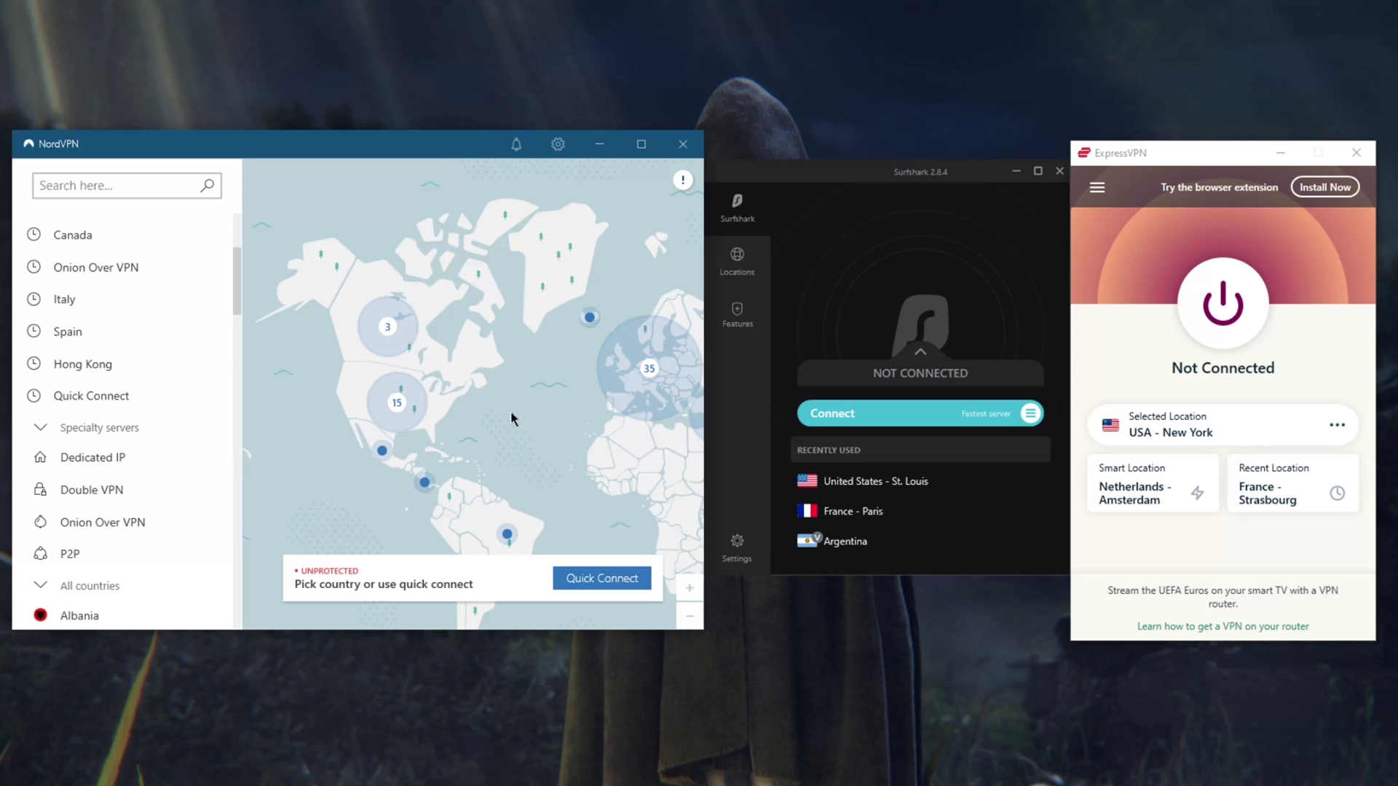
{"action": "left_click_drag", "start_coordinate": [516, 409], "coordinate": [383, 357]}
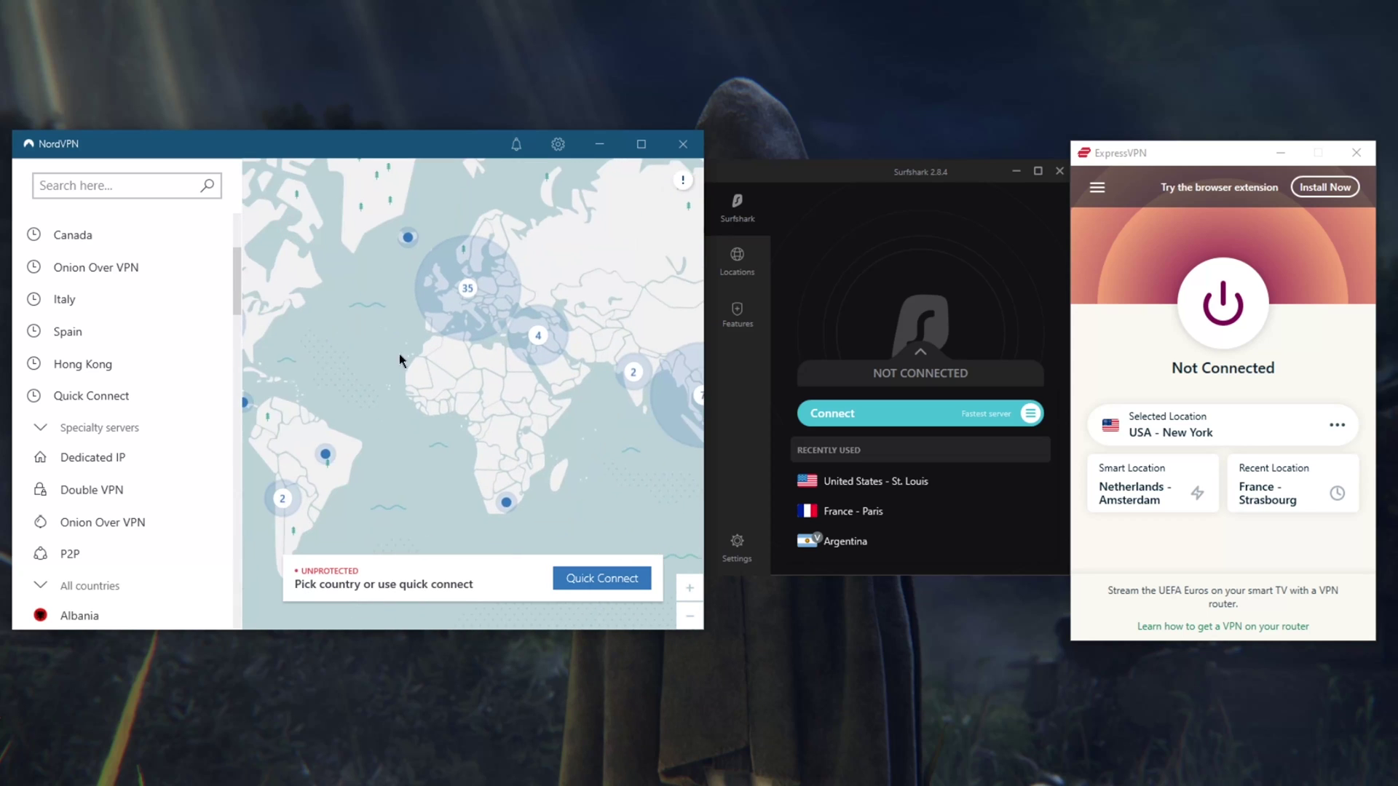
{"action": "scroll", "coordinate": [163, 442], "scroll_direction": "down", "scroll_amount": 5}
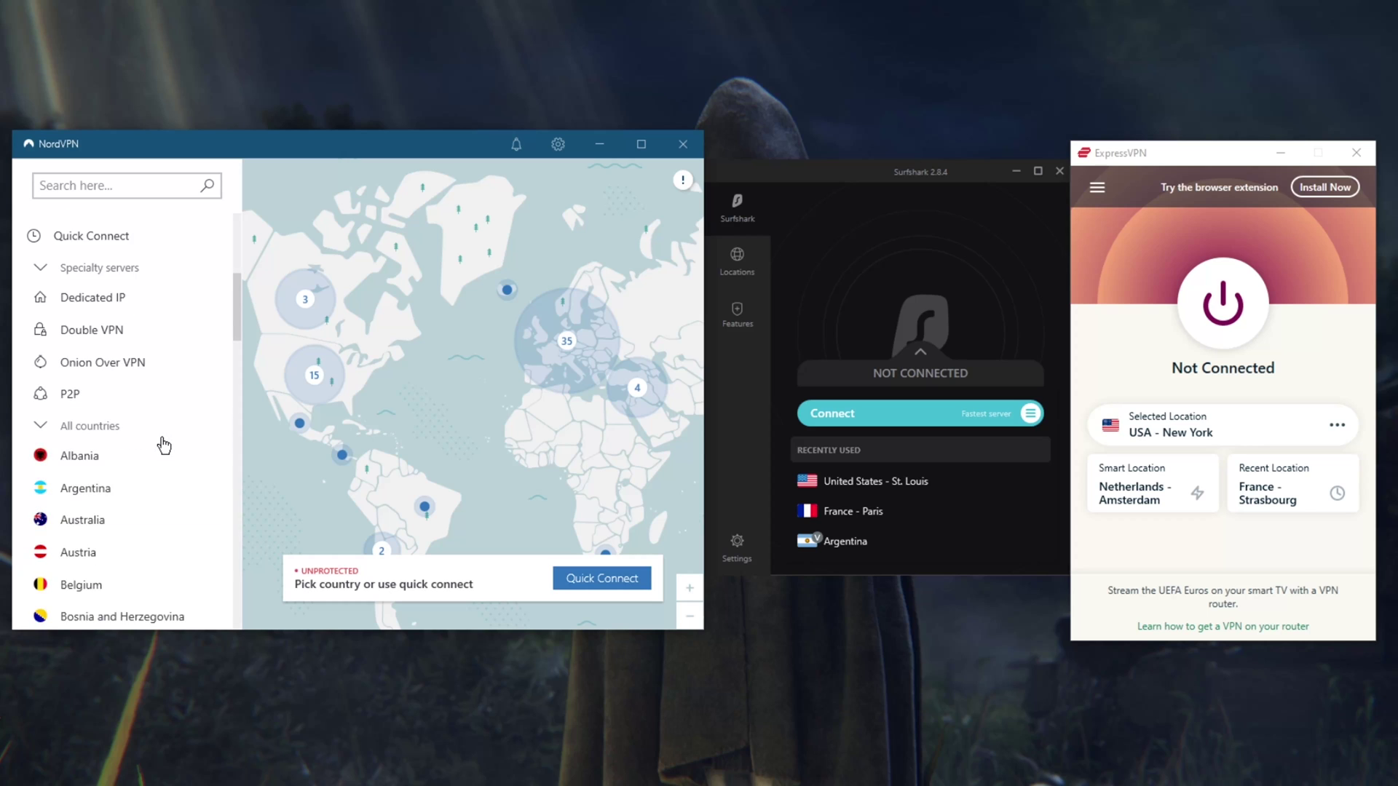
{"action": "scroll", "coordinate": [164, 446], "scroll_direction": "down", "scroll_amount": 3}
{"action": "scroll", "coordinate": [164, 446], "scroll_direction": "up", "scroll_amount": 10}
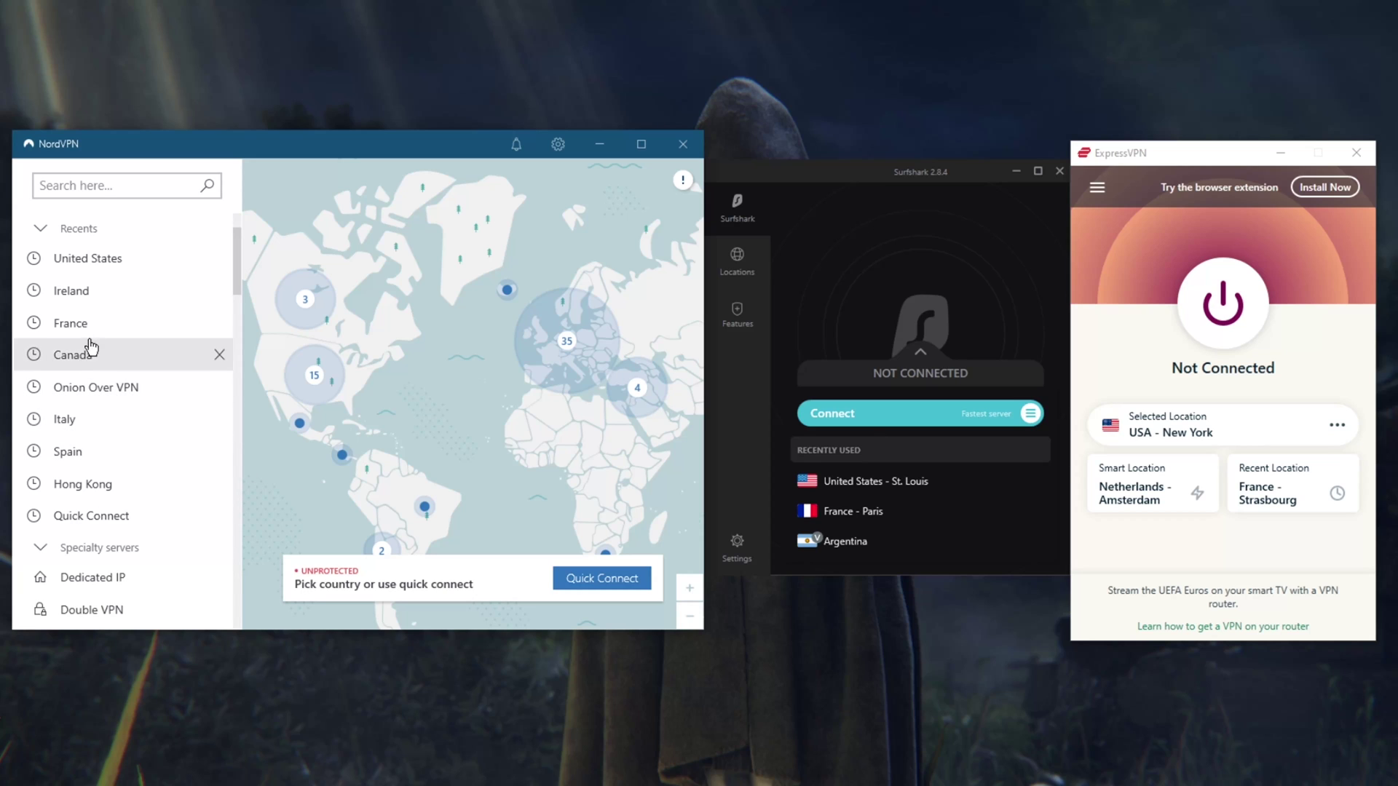
Switch NordVPN's VPN protocol to NordLynx.
{"action": "left_click", "coordinate": [558, 146]}
{"action": "left_click", "coordinate": [615, 304]}
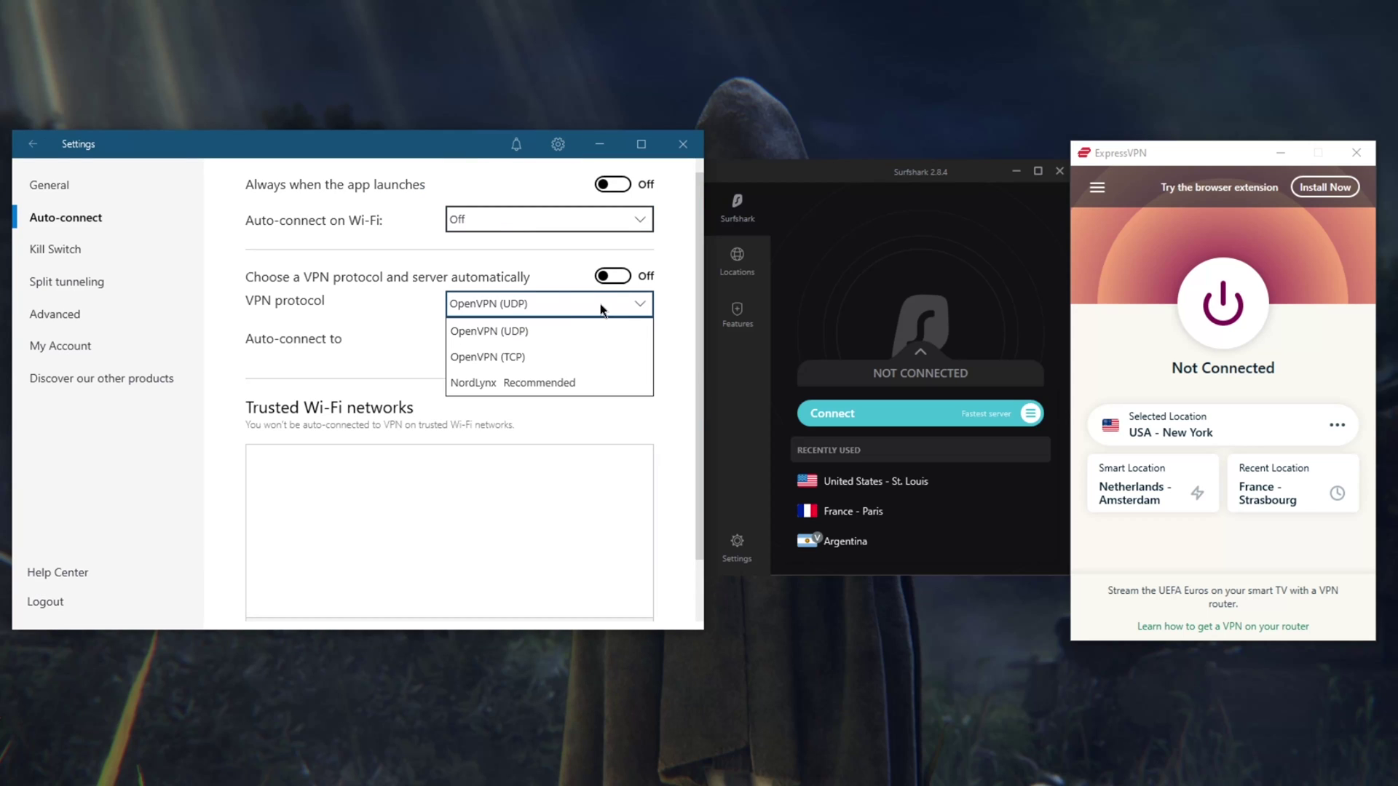
{"action": "left_click", "coordinate": [486, 383]}
{"action": "scroll", "coordinate": [325, 338], "scroll_direction": "down", "scroll_amount": 1}
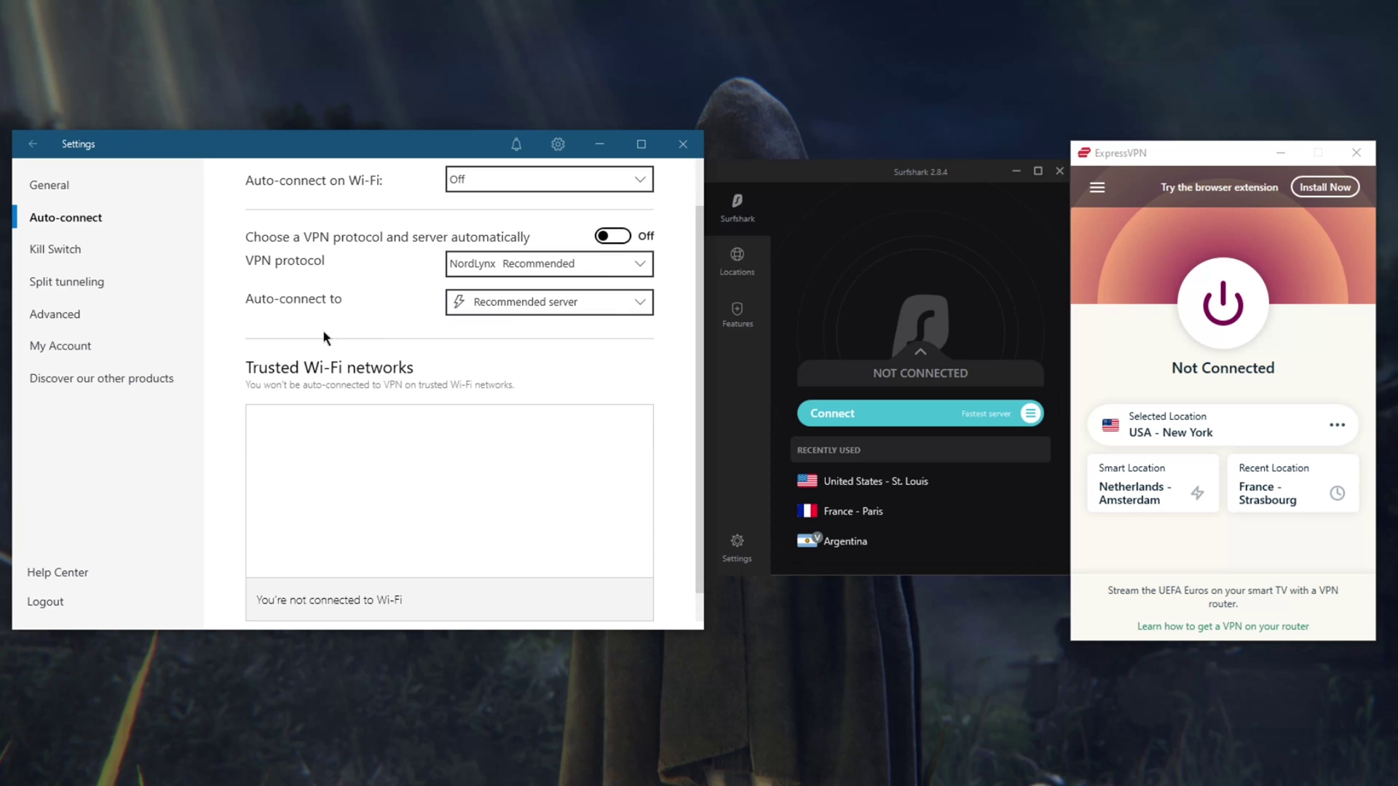
Review the Kill Switch options, leaving auto-connect on Wi-Fi set to Off.
{"action": "left_click", "coordinate": [70, 249]}
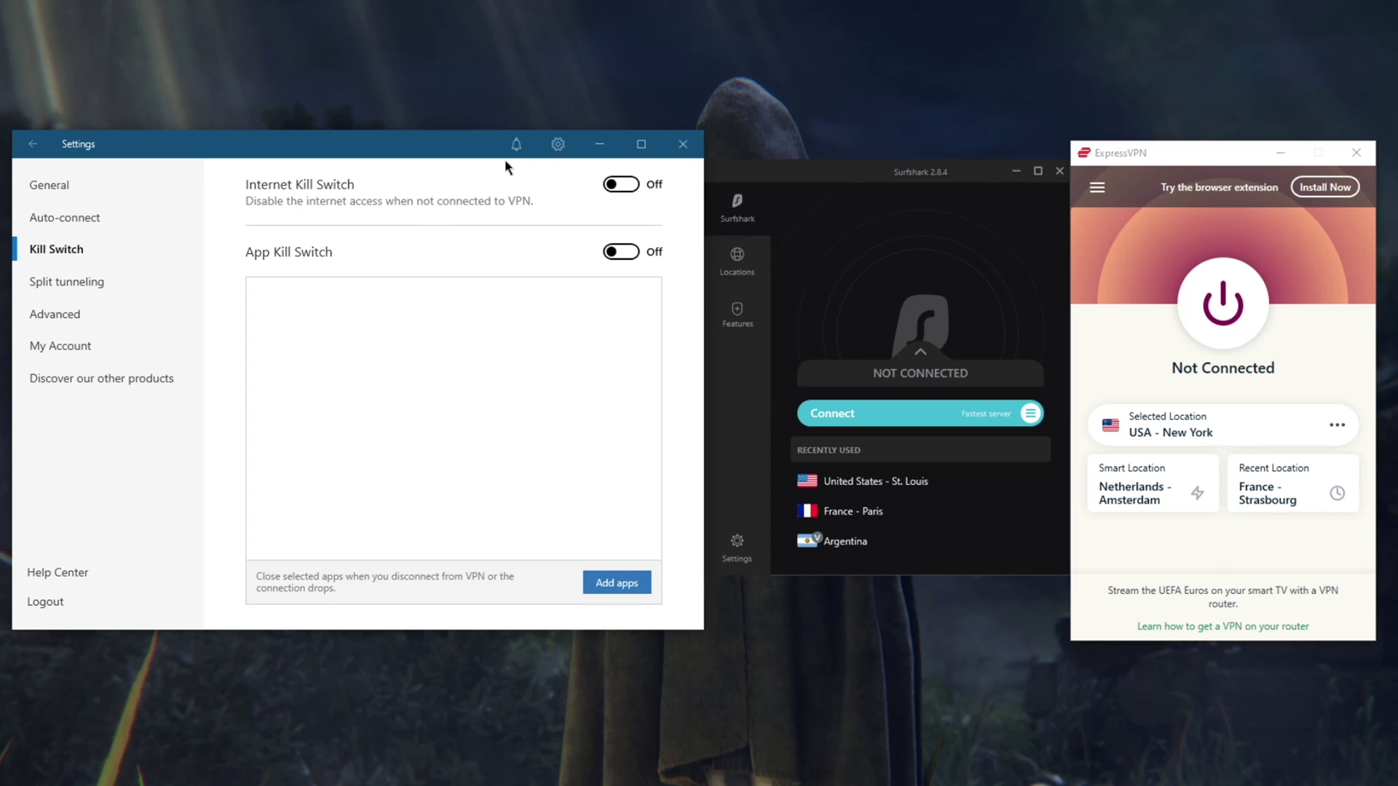
{"action": "left_click", "coordinate": [94, 223]}
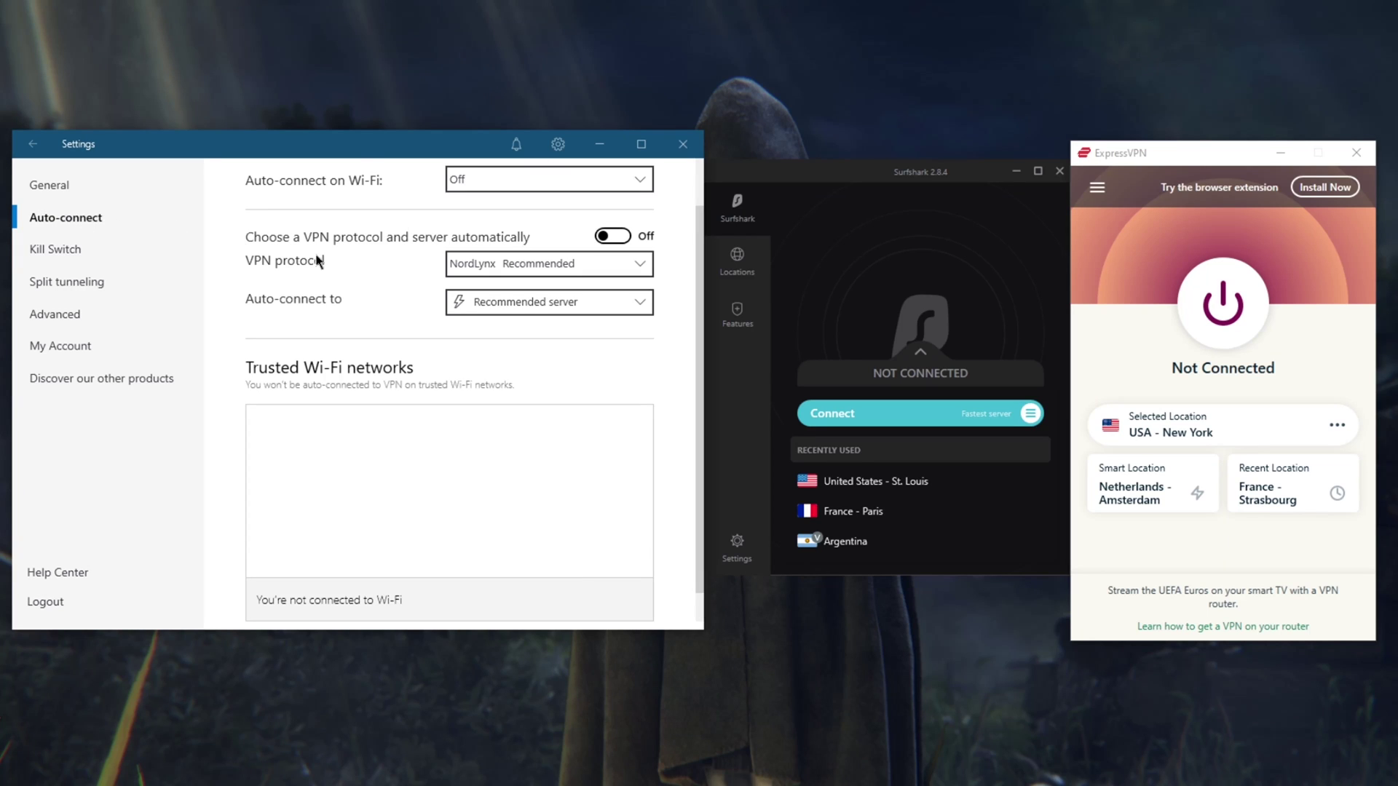
{"action": "scroll", "coordinate": [379, 255], "scroll_direction": "up", "scroll_amount": 1}
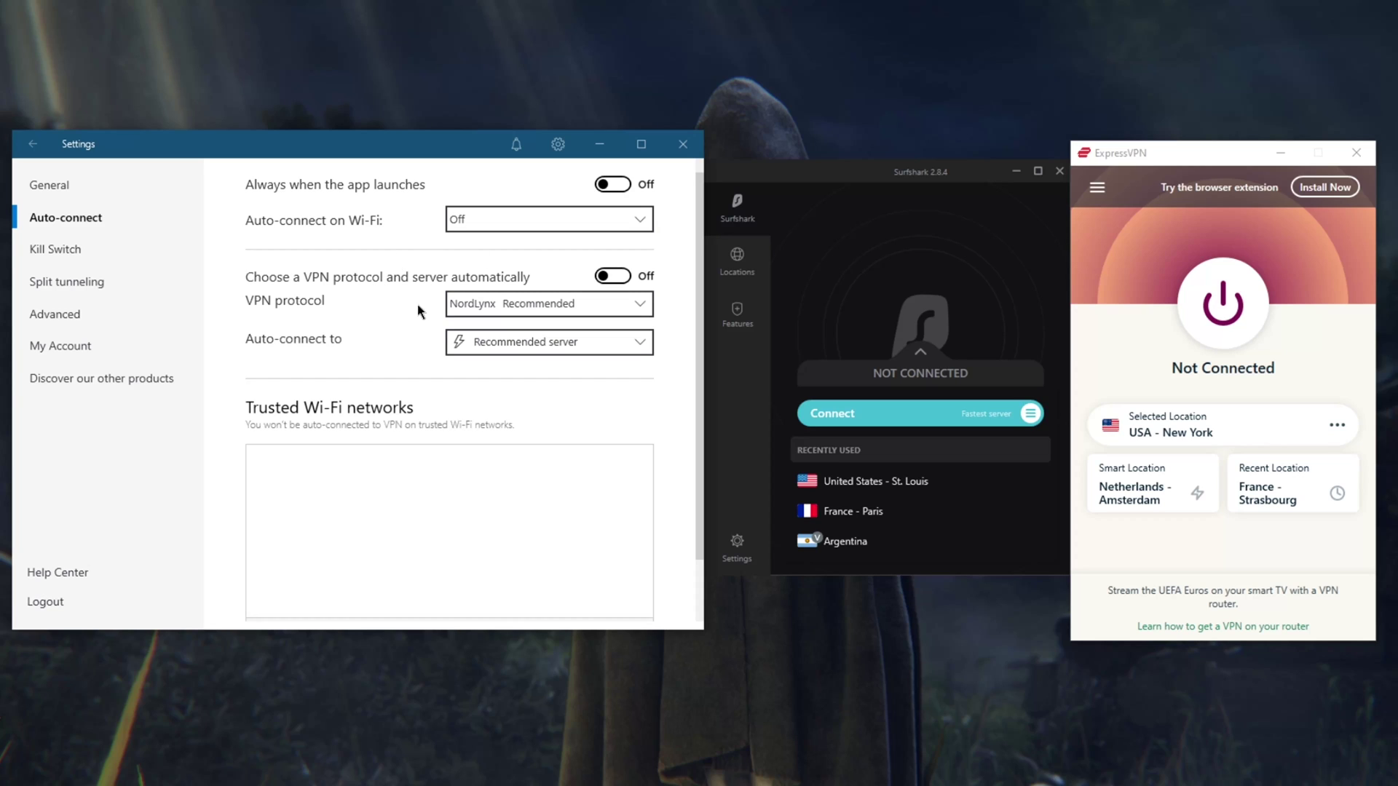
{"action": "left_click", "coordinate": [549, 220]}
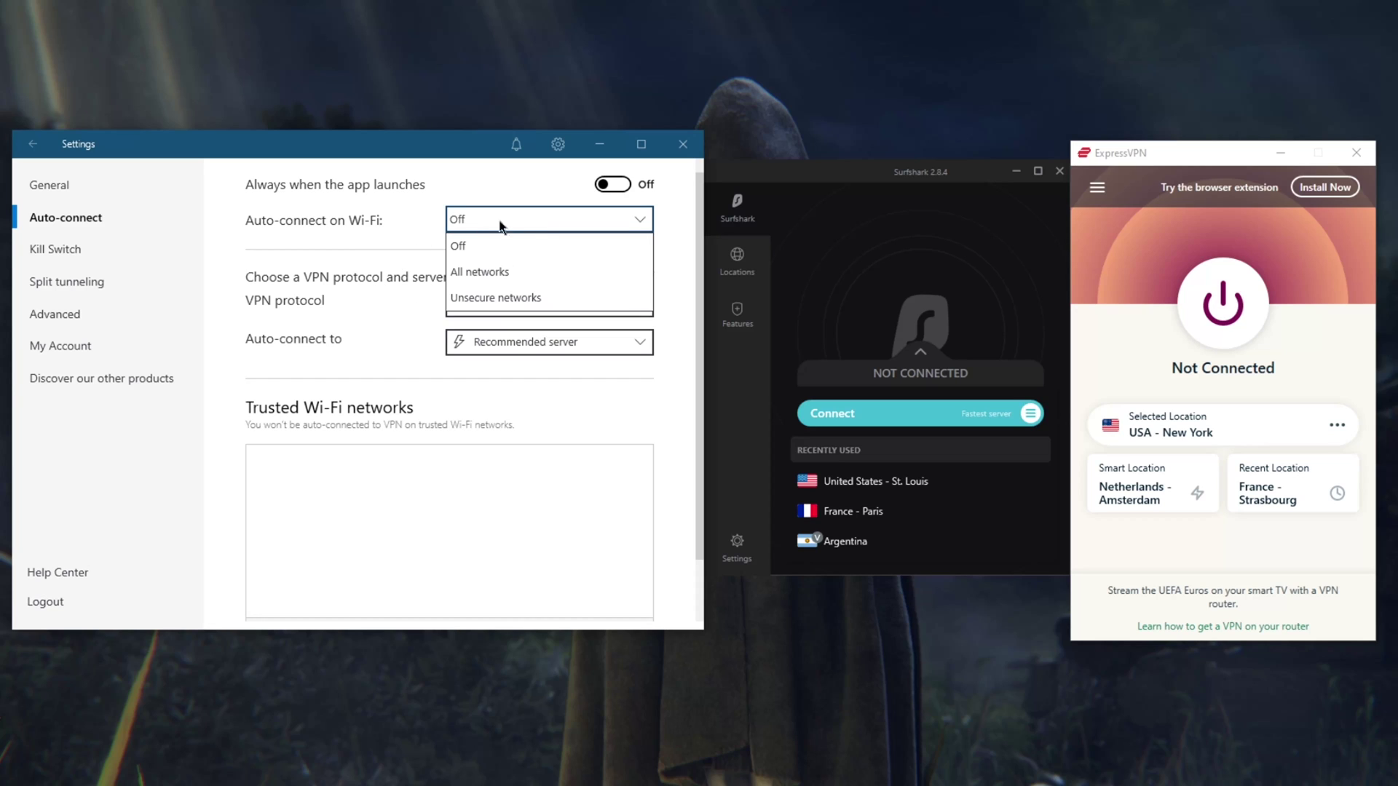
{"action": "left_click", "coordinate": [365, 243]}
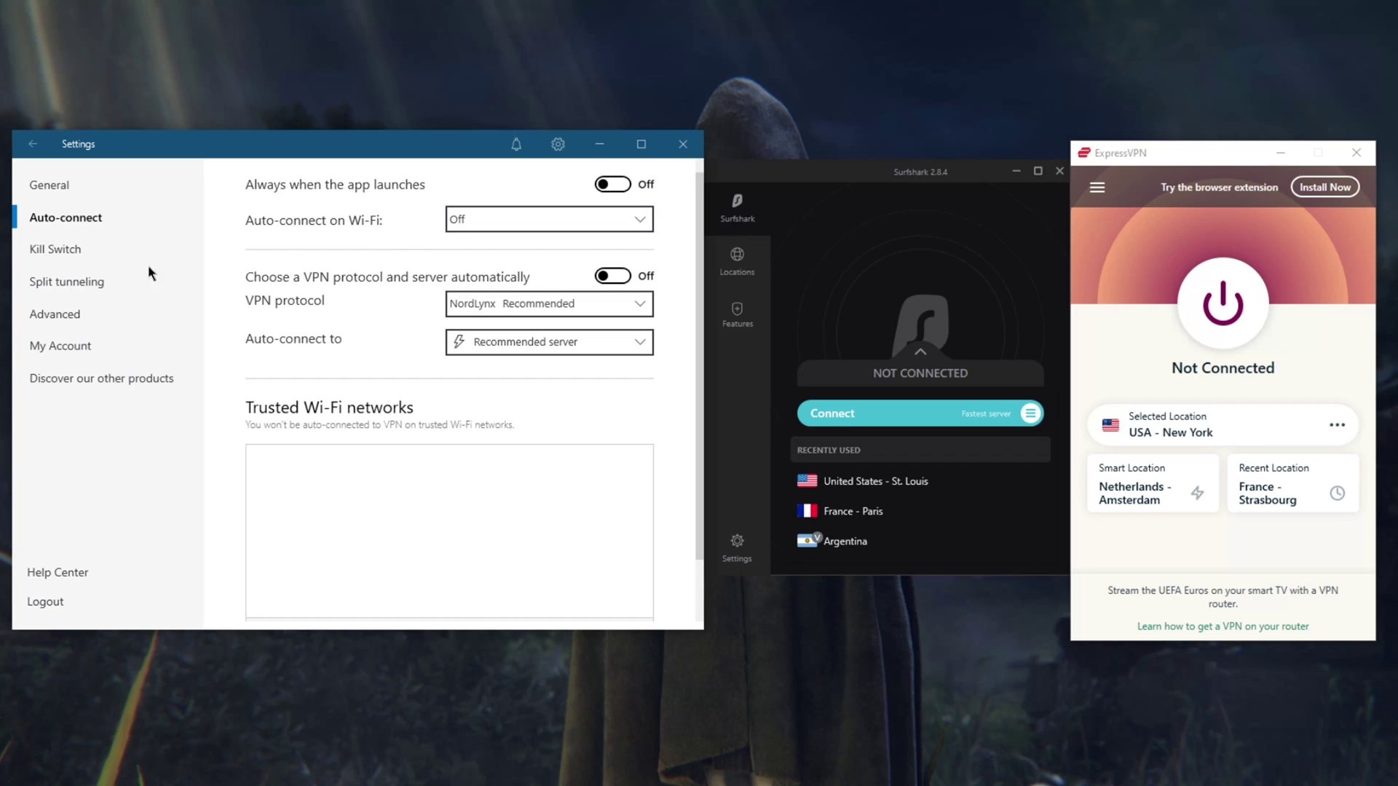
{"action": "left_click", "coordinate": [51, 249]}
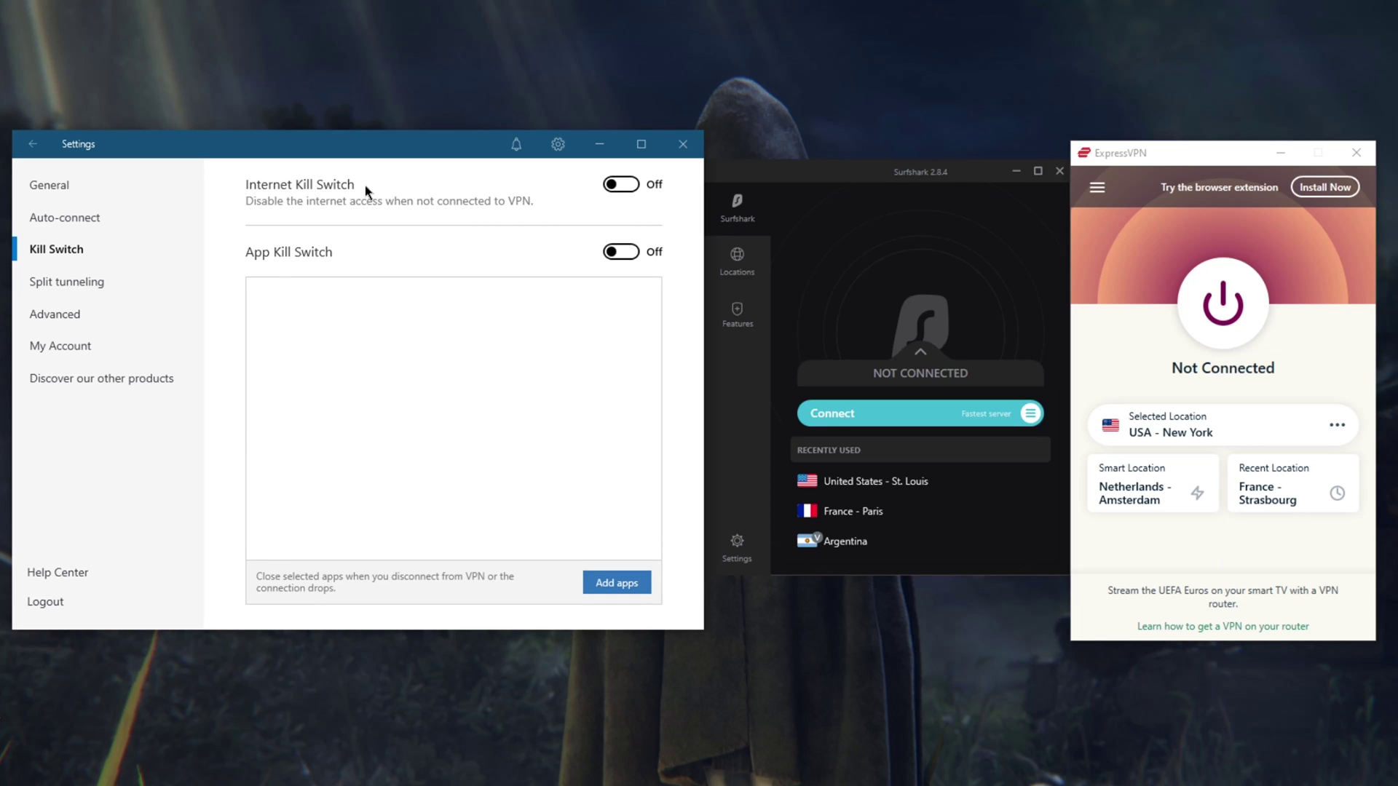
{"action": "left_click", "coordinate": [1097, 152]}
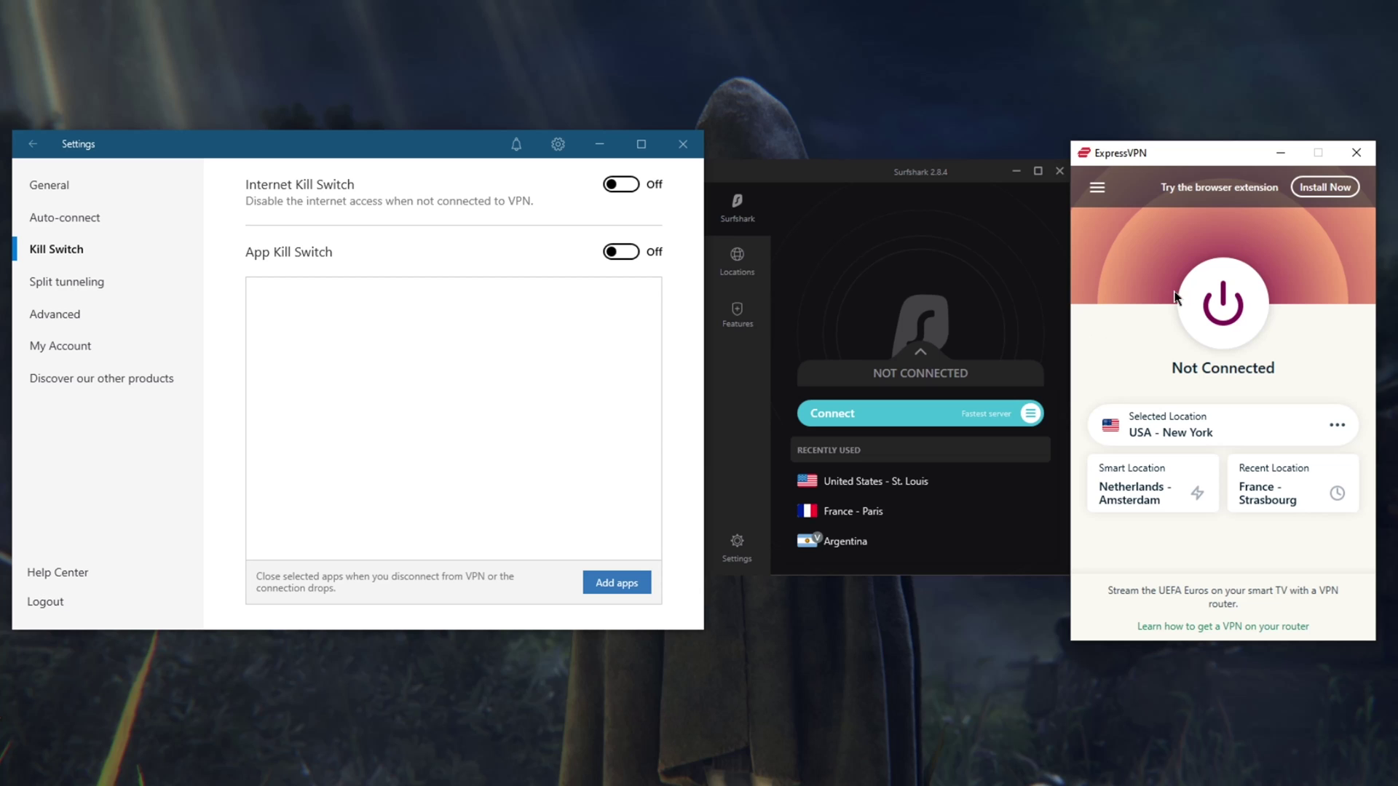
Turn NordVPN's Split tunneling on and then back off.
{"action": "left_click", "coordinate": [67, 281]}
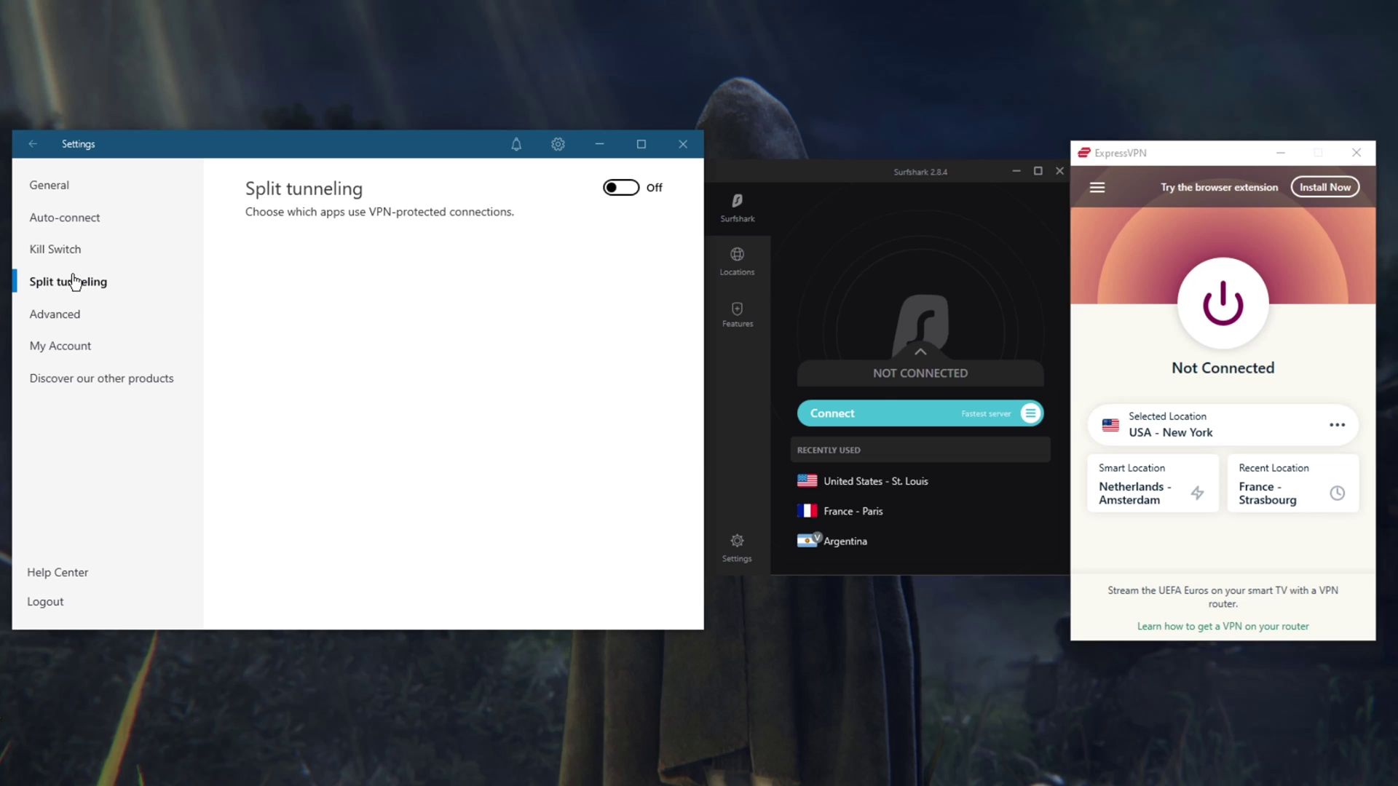
{"action": "left_click", "coordinate": [628, 192]}
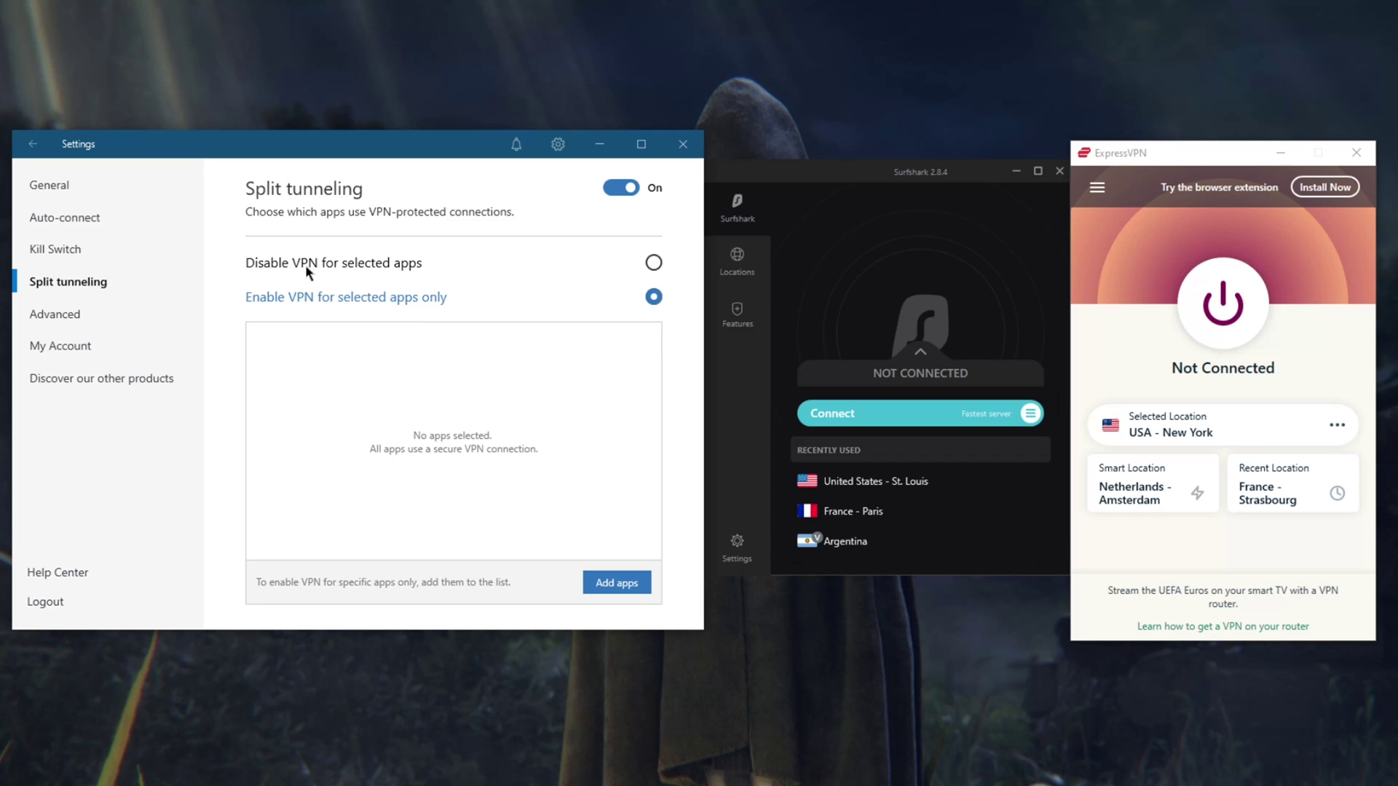
{"action": "left_click", "coordinate": [628, 188]}
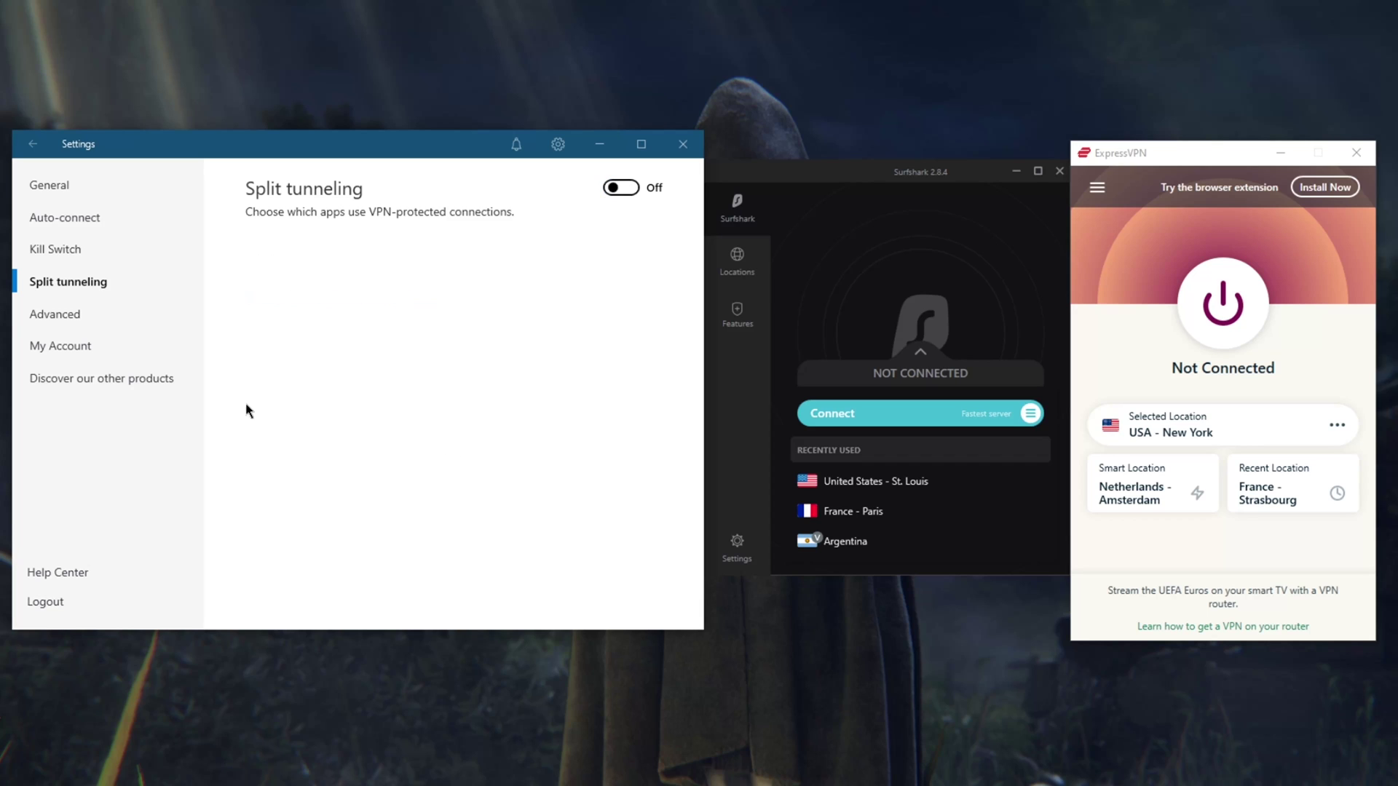
In Advanced settings, enable Custom DNS to reveal the server field, then disable it again.
{"action": "left_click", "coordinate": [77, 321]}
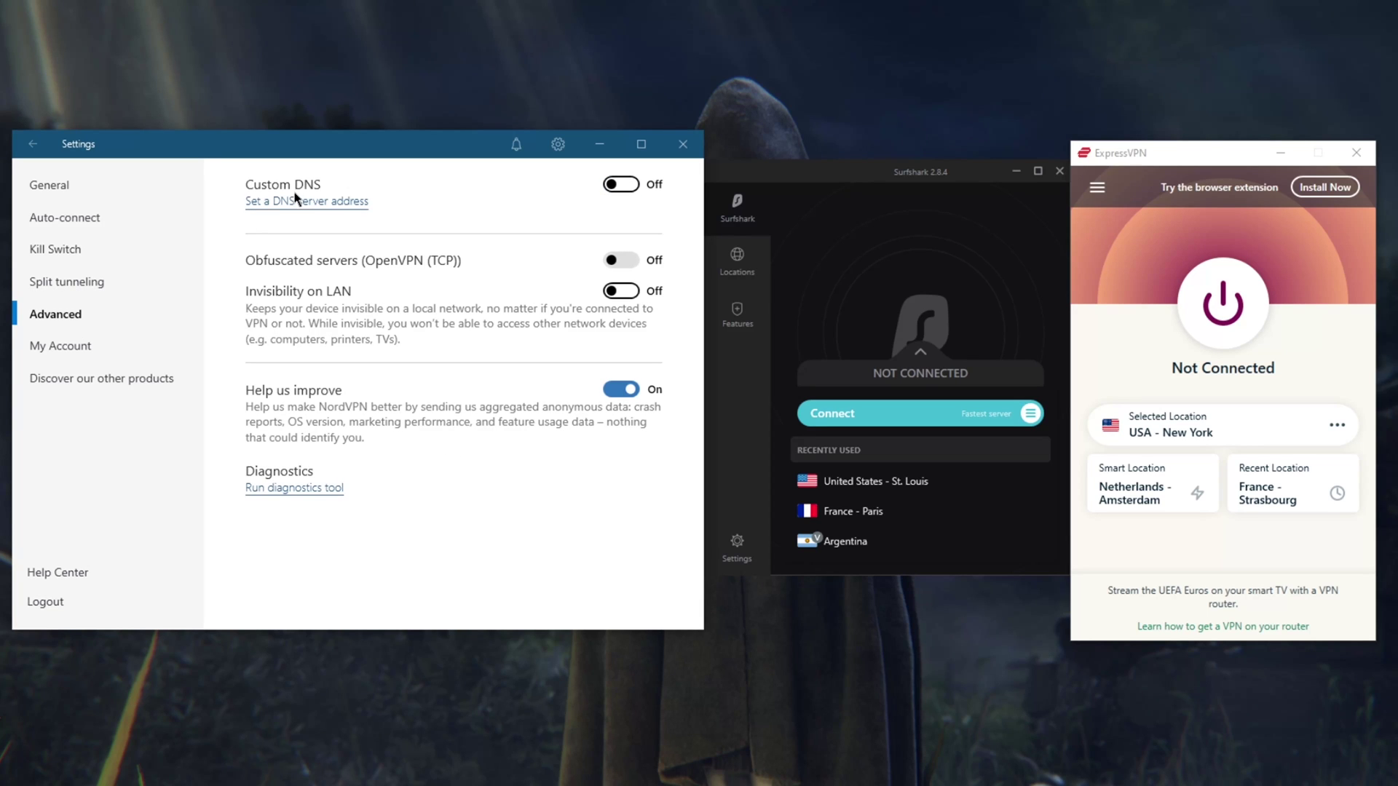
{"action": "left_click", "coordinate": [628, 185]}
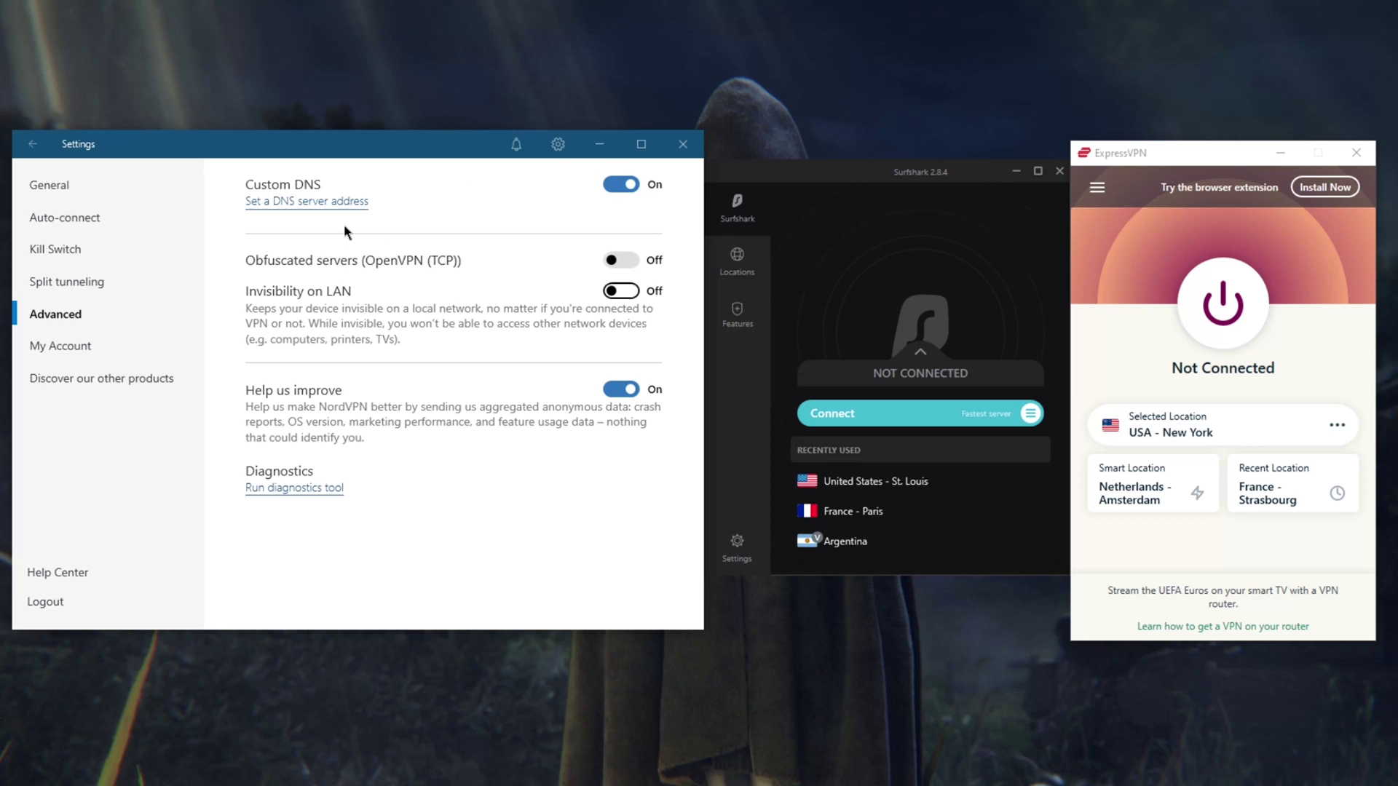
{"action": "left_click", "coordinate": [307, 204]}
{"action": "left_click", "coordinate": [629, 188]}
Exit NordVPN settings, briefly reopen them, and return to the server map list.
{"action": "left_click", "coordinate": [34, 145]}
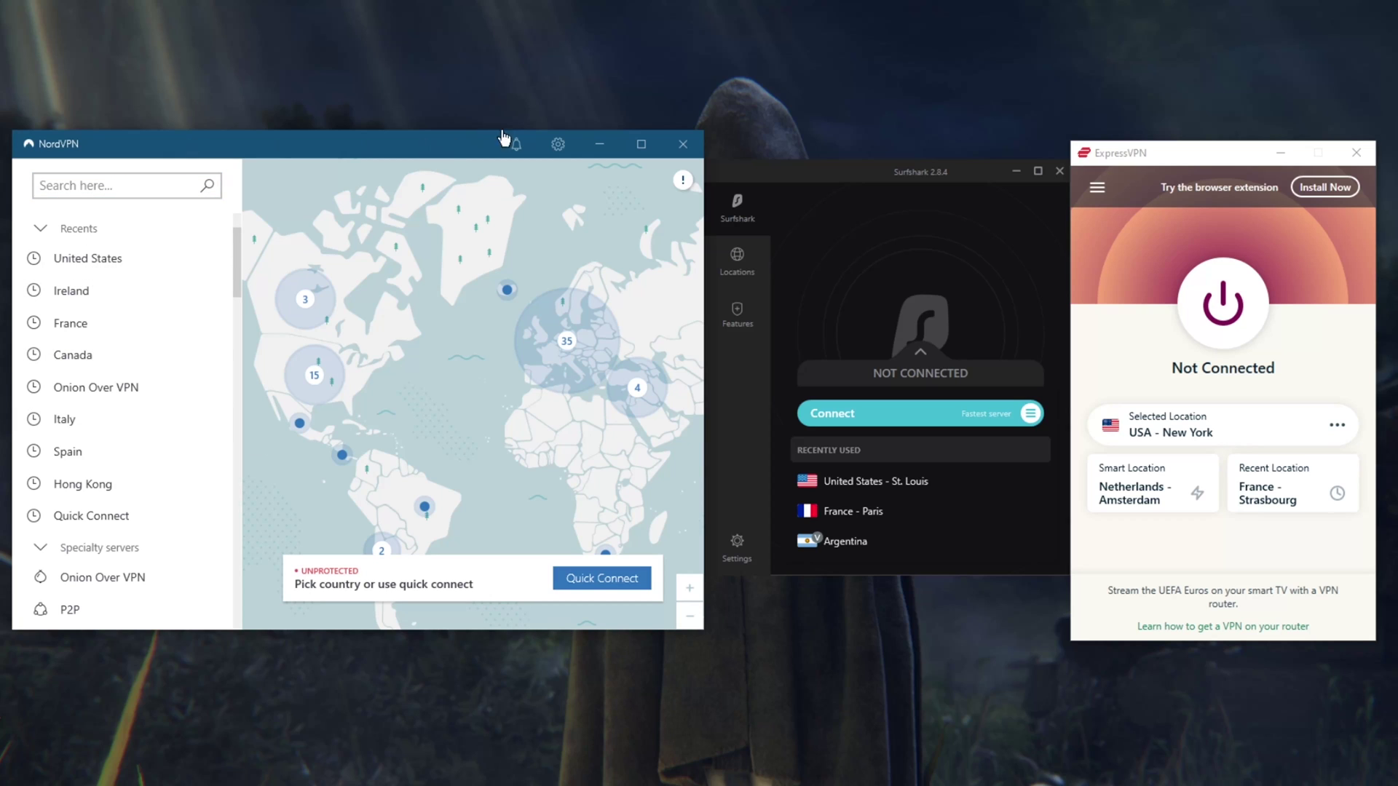
{"action": "left_click", "coordinate": [558, 145]}
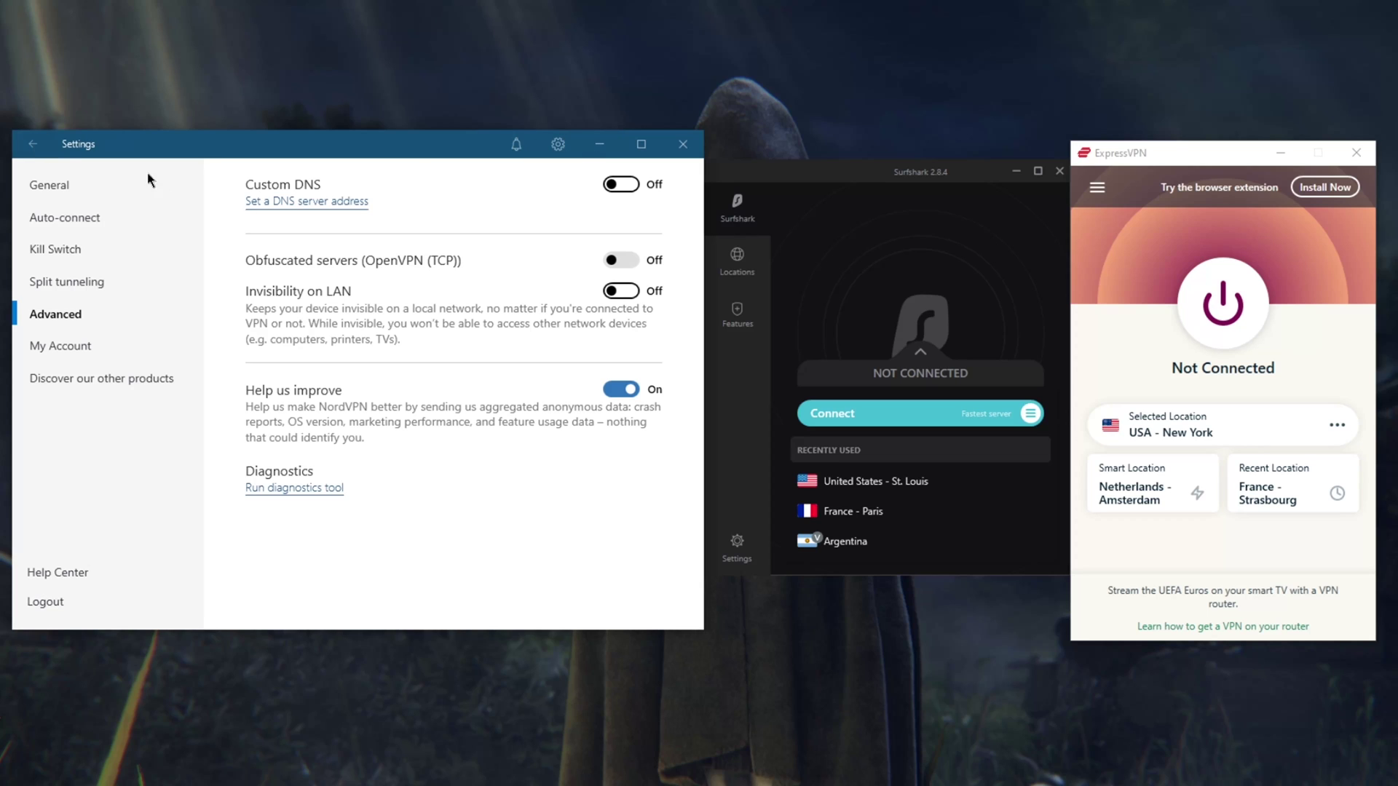
{"action": "left_click", "coordinate": [33, 148]}
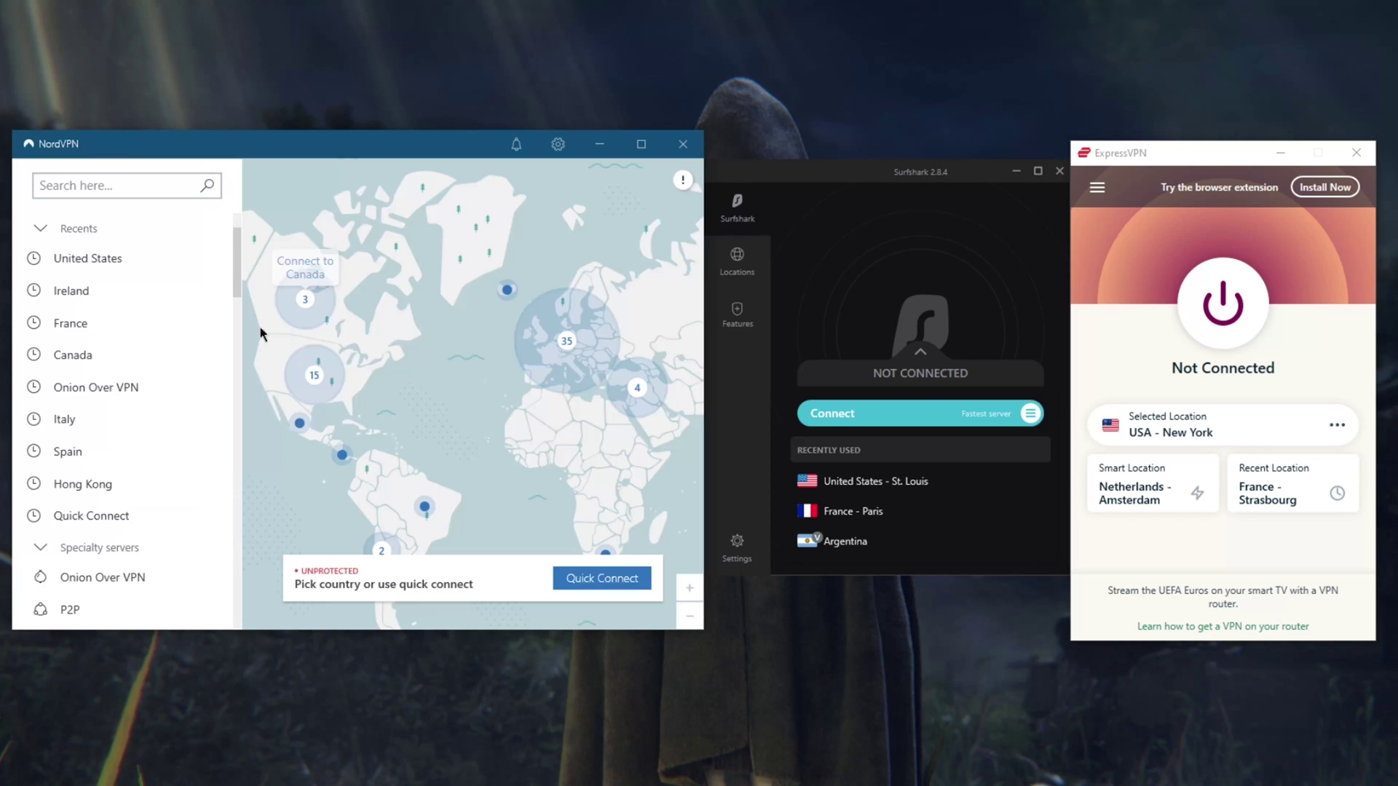
{"action": "scroll", "coordinate": [115, 490], "scroll_direction": "down", "scroll_amount": 5}
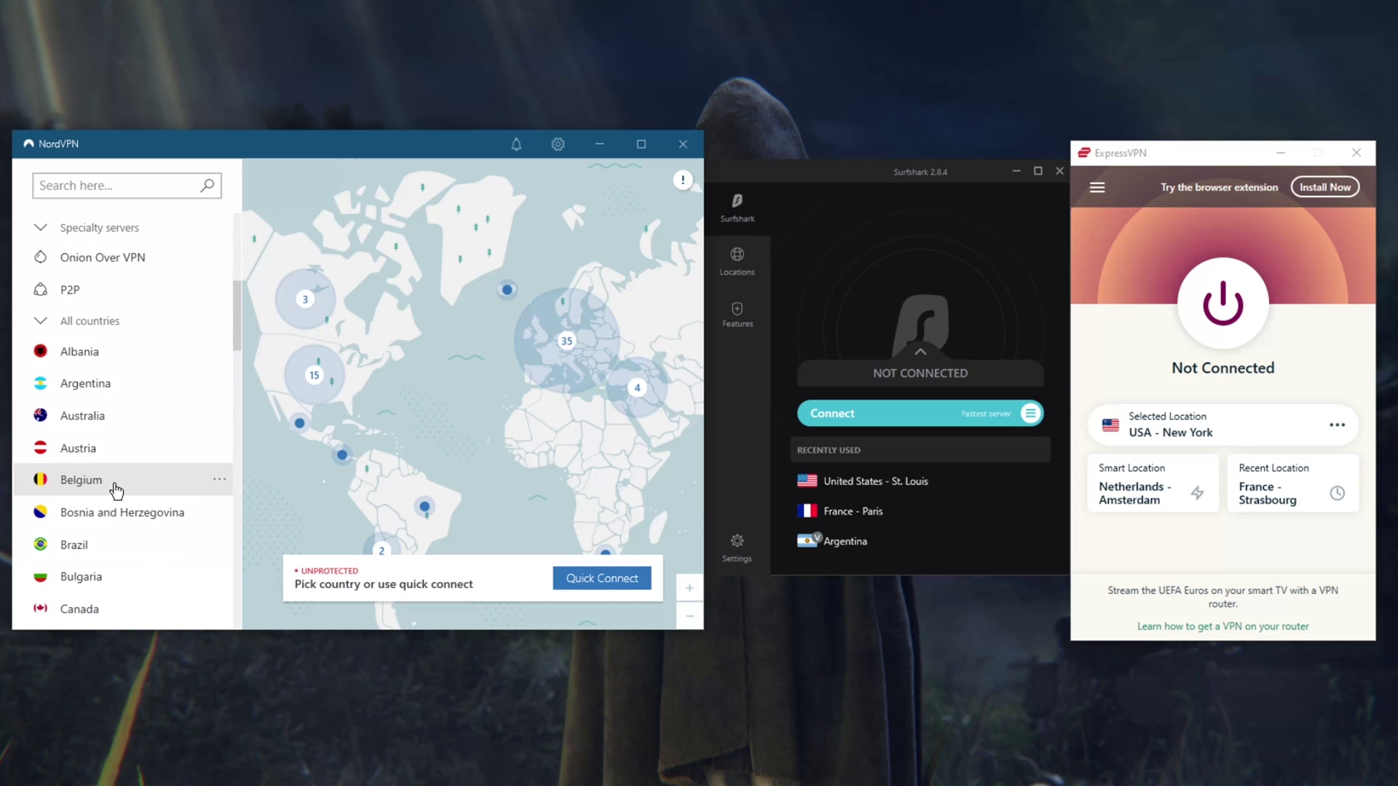
{"action": "scroll", "coordinate": [134, 490], "scroll_direction": "up", "scroll_amount": 5}
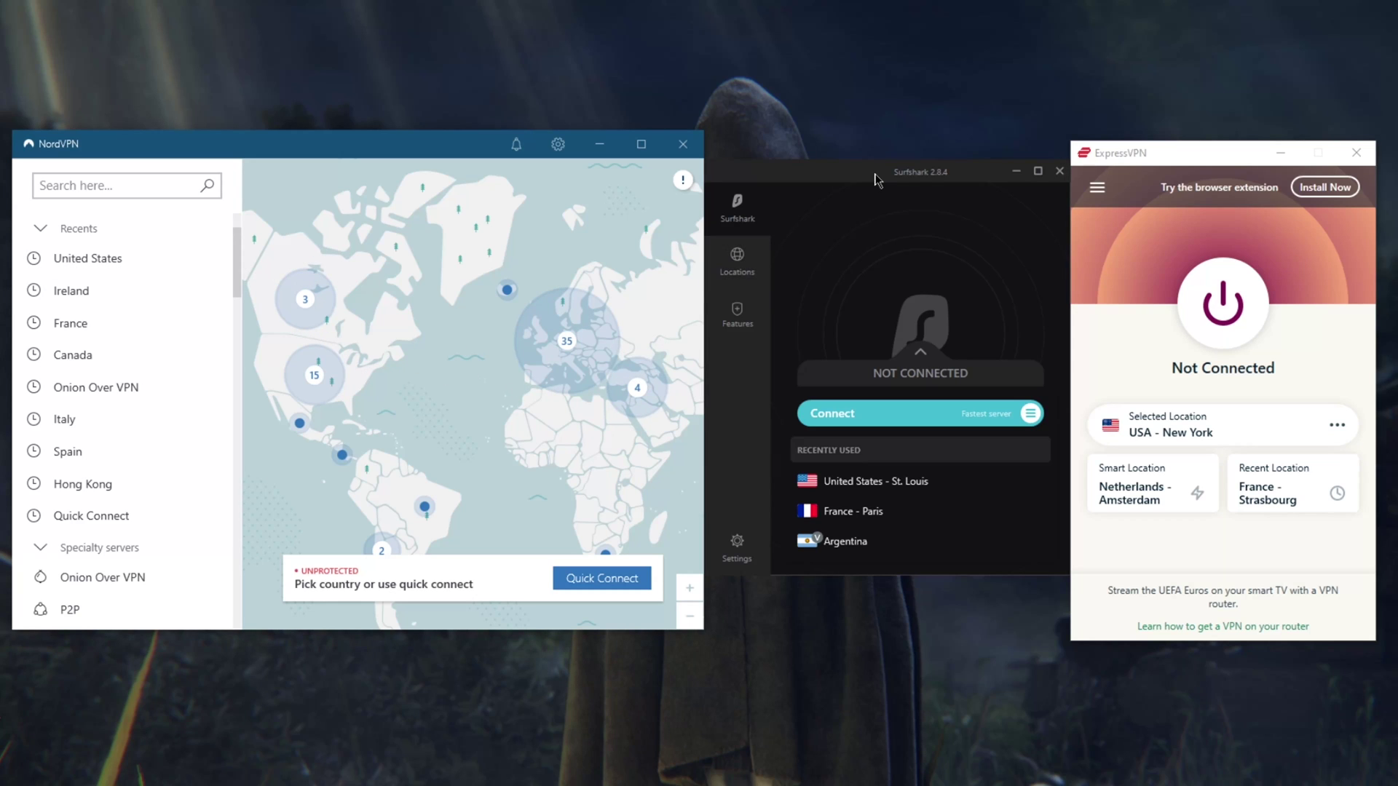
Switch focus among ExpressVPN, NordVPN and Surfshark, nudging the Surfshark window into position.
{"action": "left_click_drag", "start_coordinate": [879, 173], "coordinate": [876, 178]}
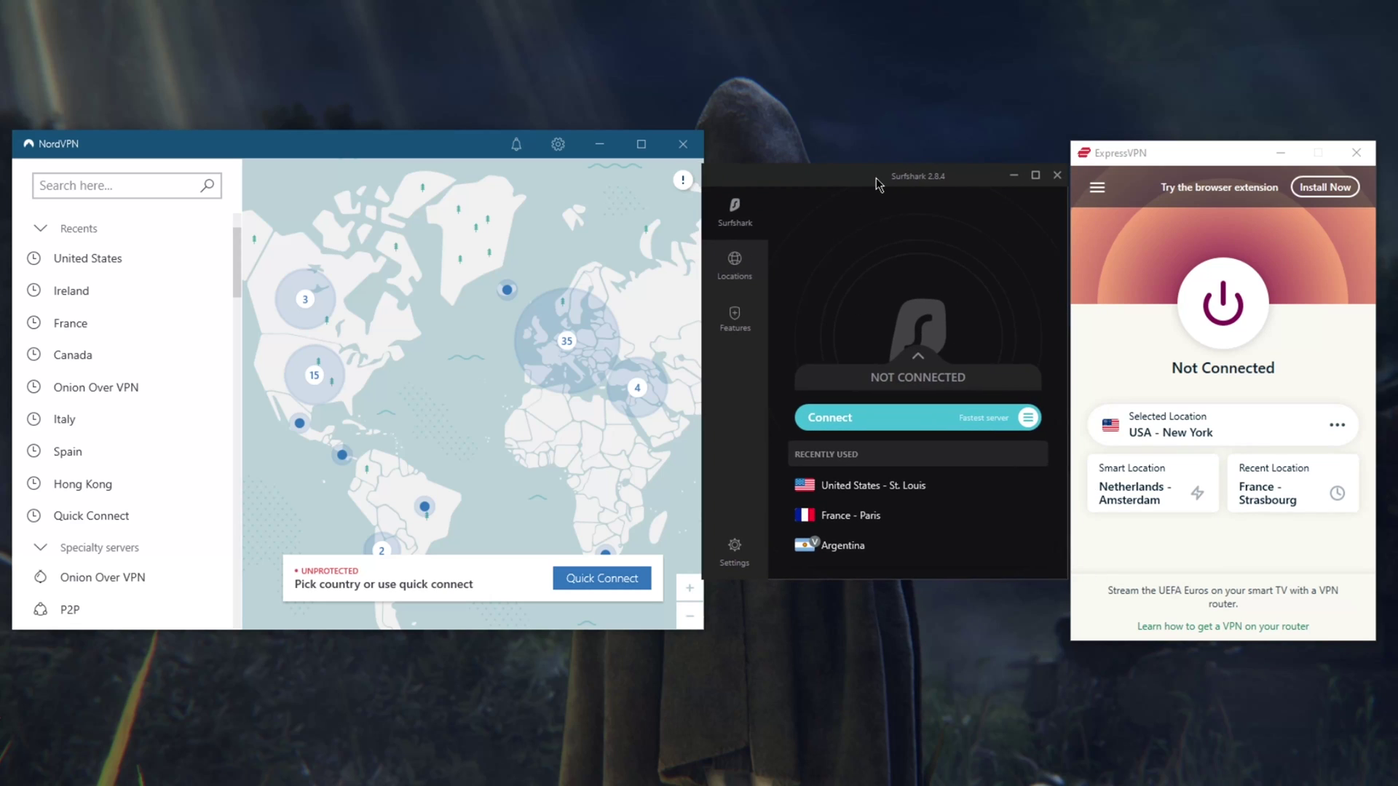
{"action": "left_click", "coordinate": [1128, 156]}
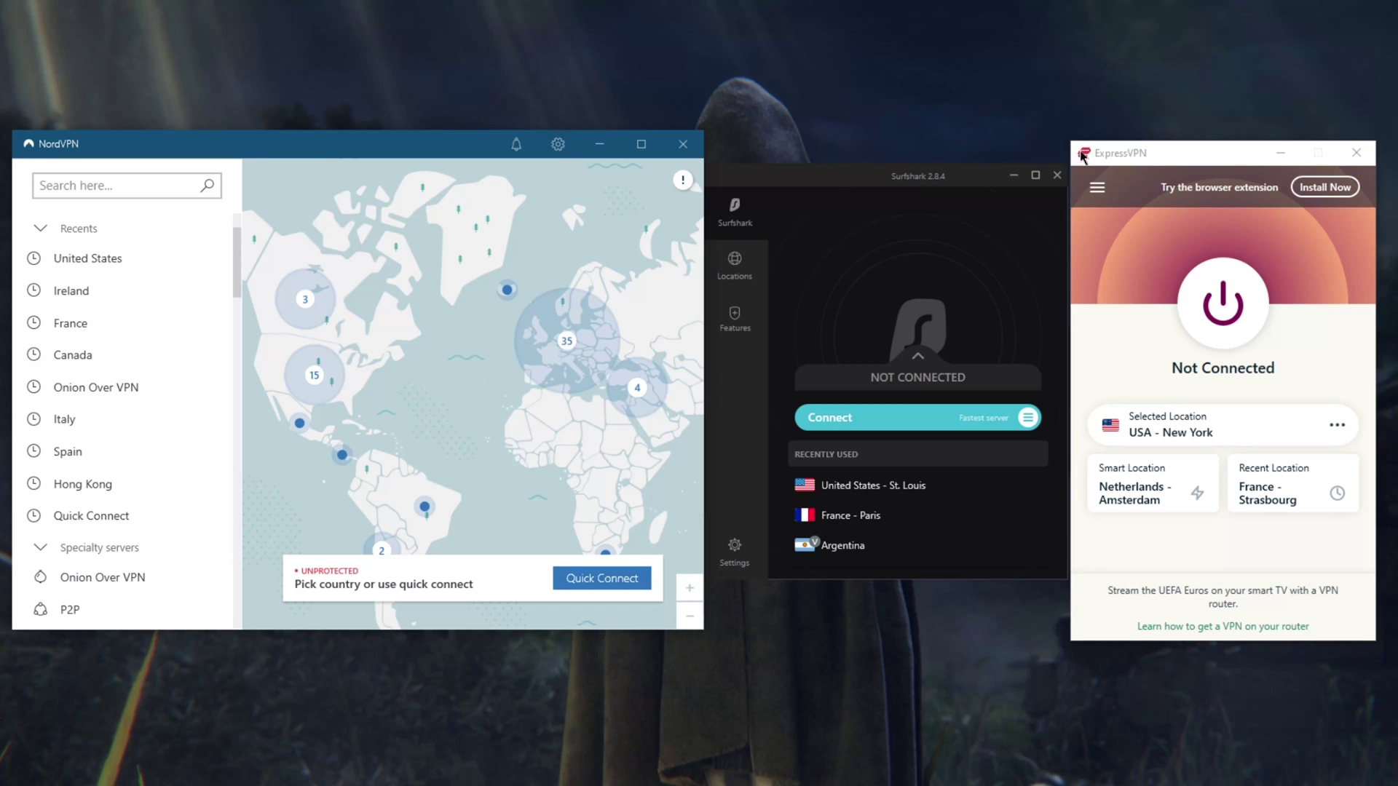
{"action": "left_click", "coordinate": [277, 150]}
{"action": "left_click", "coordinate": [893, 176]}
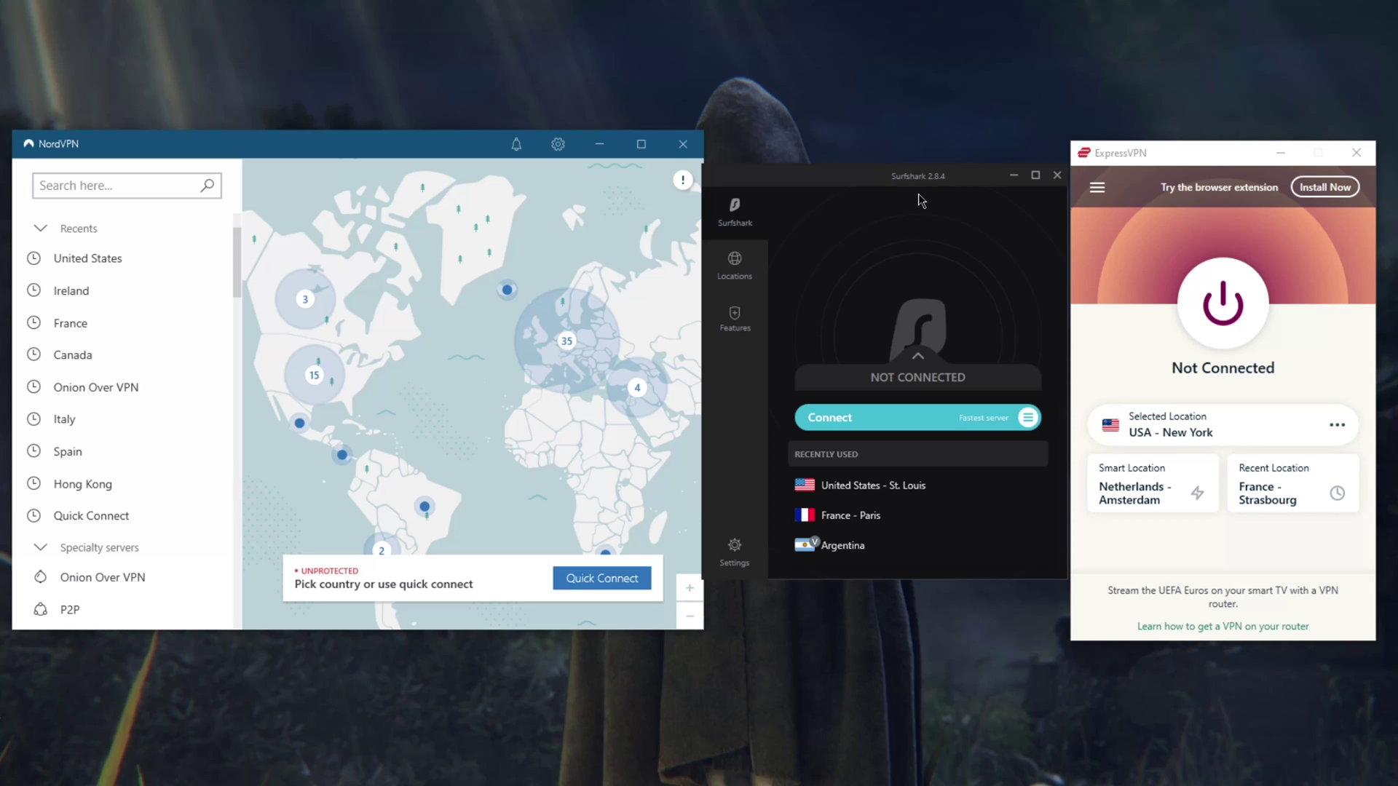
{"action": "left_click", "coordinate": [1121, 158]}
{"action": "left_click", "coordinate": [254, 137]}
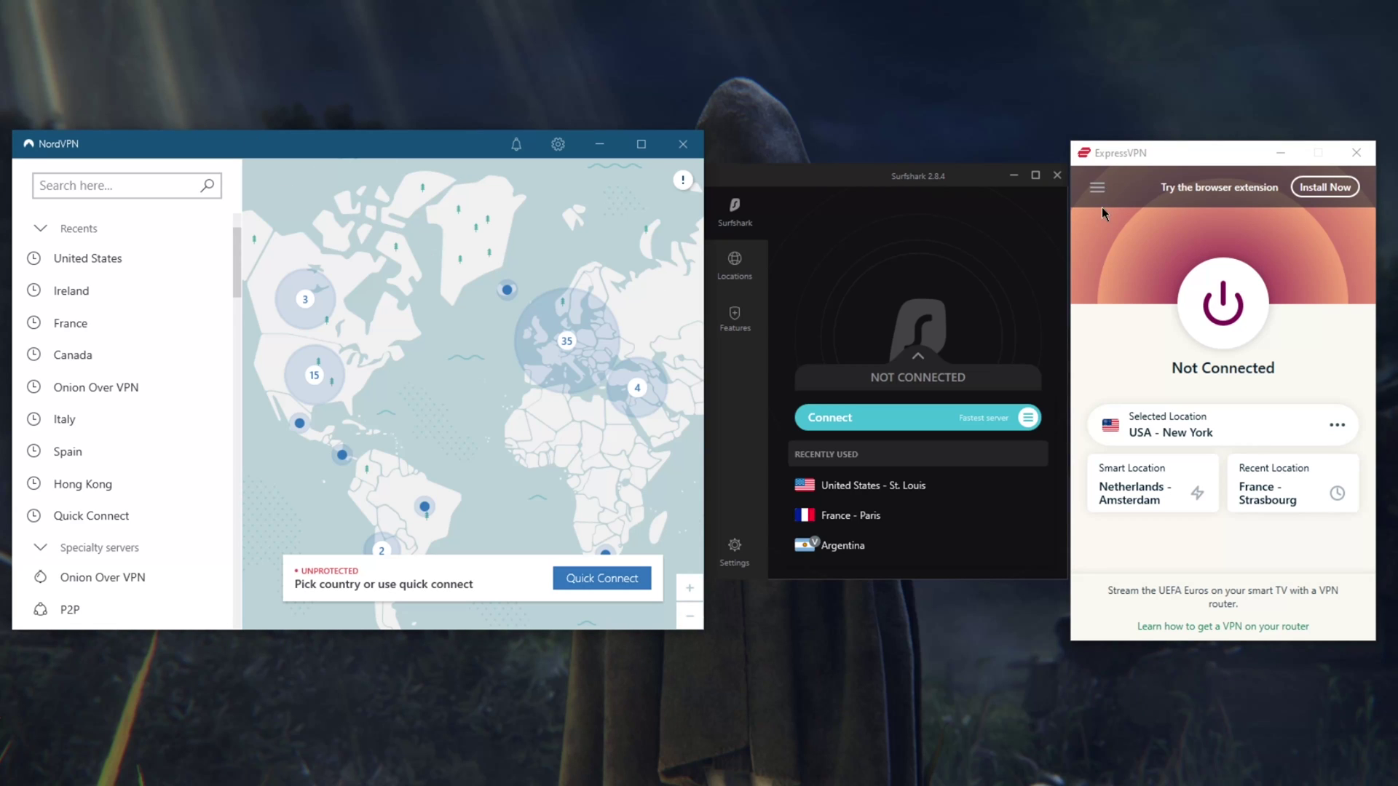
{"action": "left_click", "coordinate": [1125, 157]}
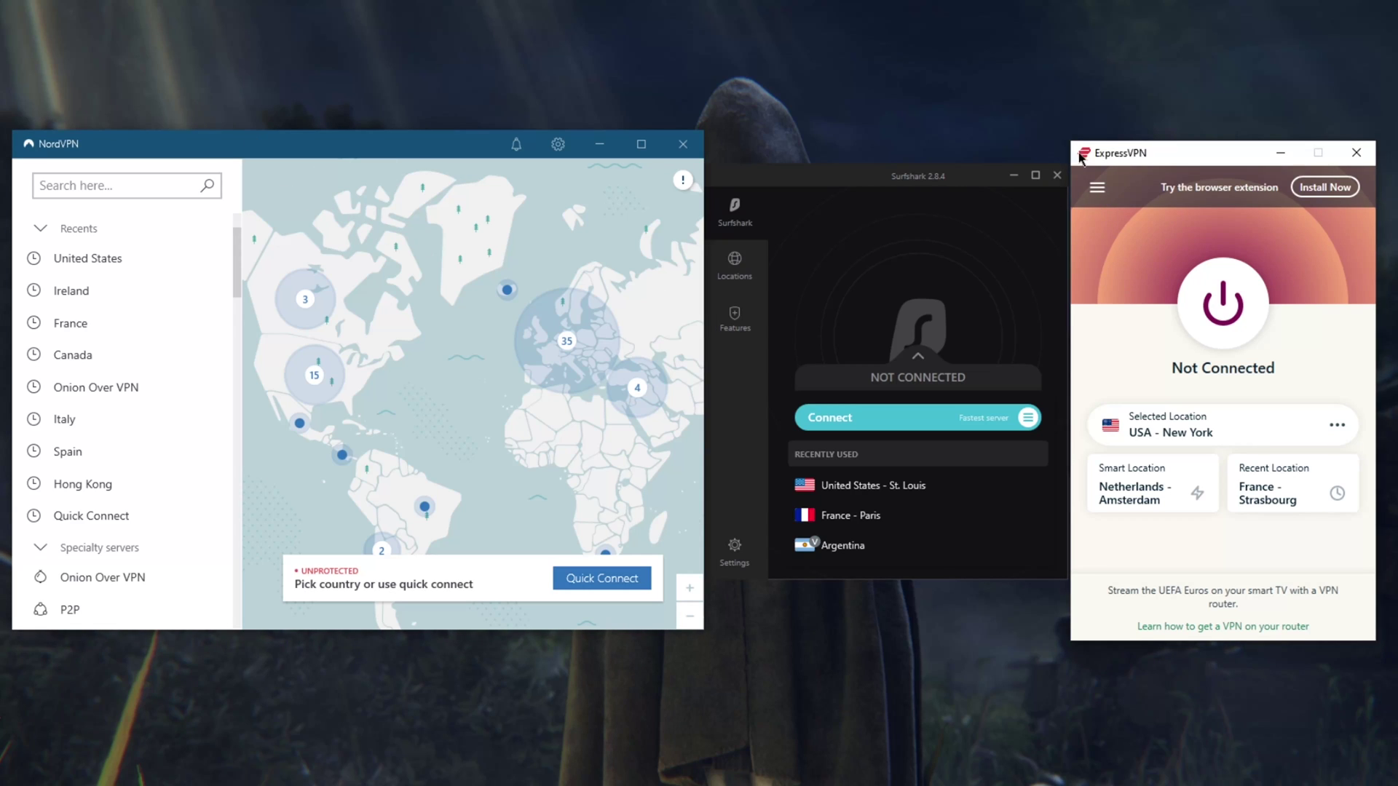
{"action": "left_click", "coordinate": [143, 153]}
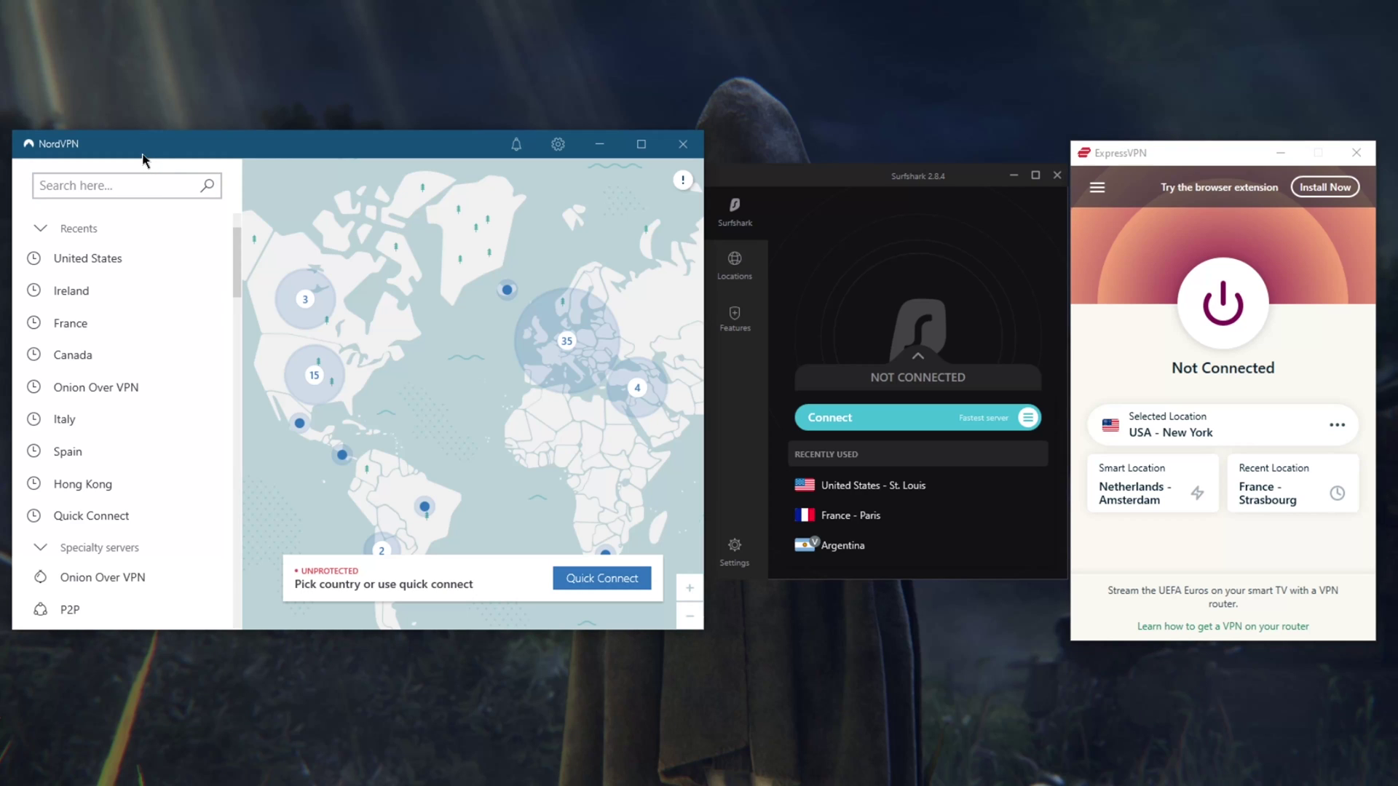
{"action": "left_click", "coordinate": [913, 186]}
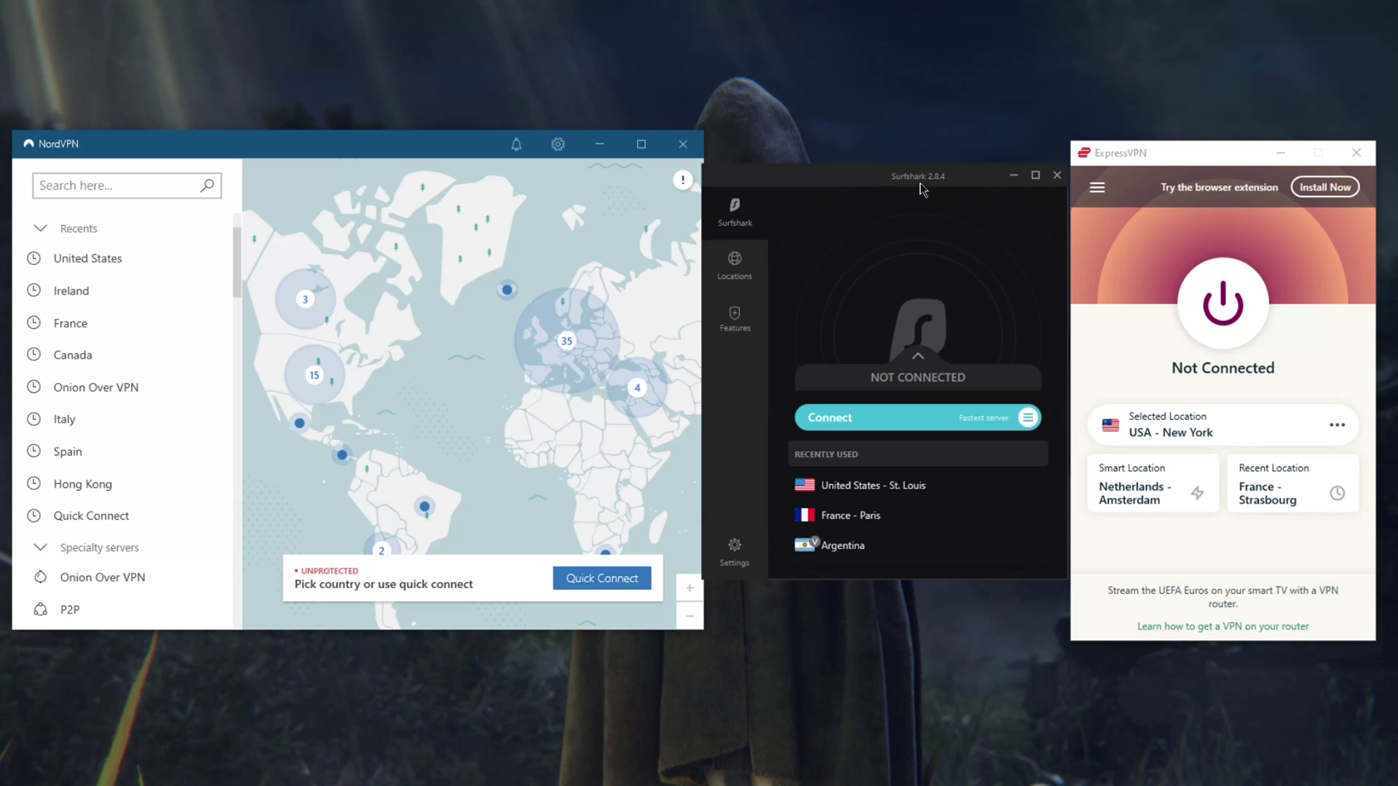
{"action": "left_click_drag", "start_coordinate": [920, 184], "coordinate": [923, 187]}
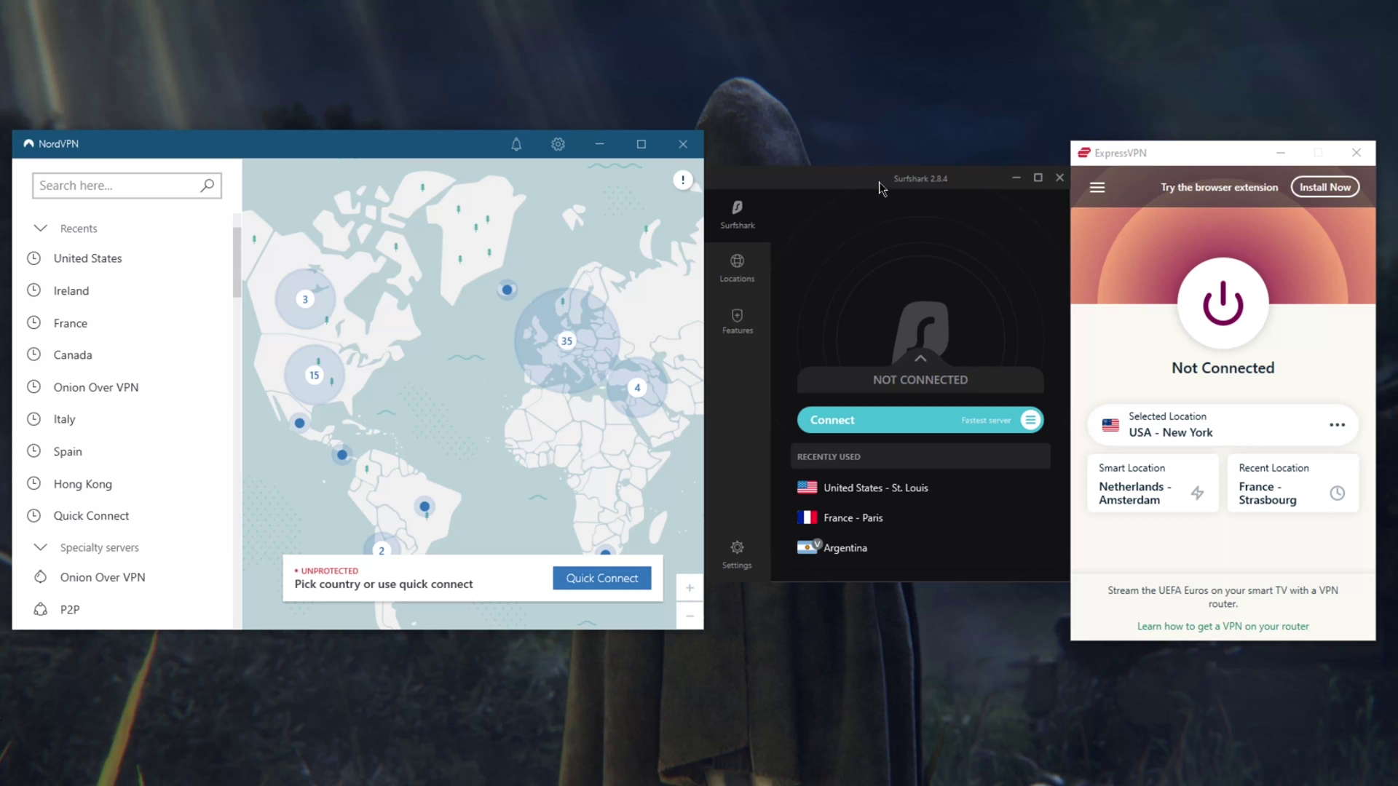
{"action": "left_click_drag", "start_coordinate": [880, 180], "coordinate": [877, 182]}
{"action": "left_click", "coordinate": [1072, 158]}
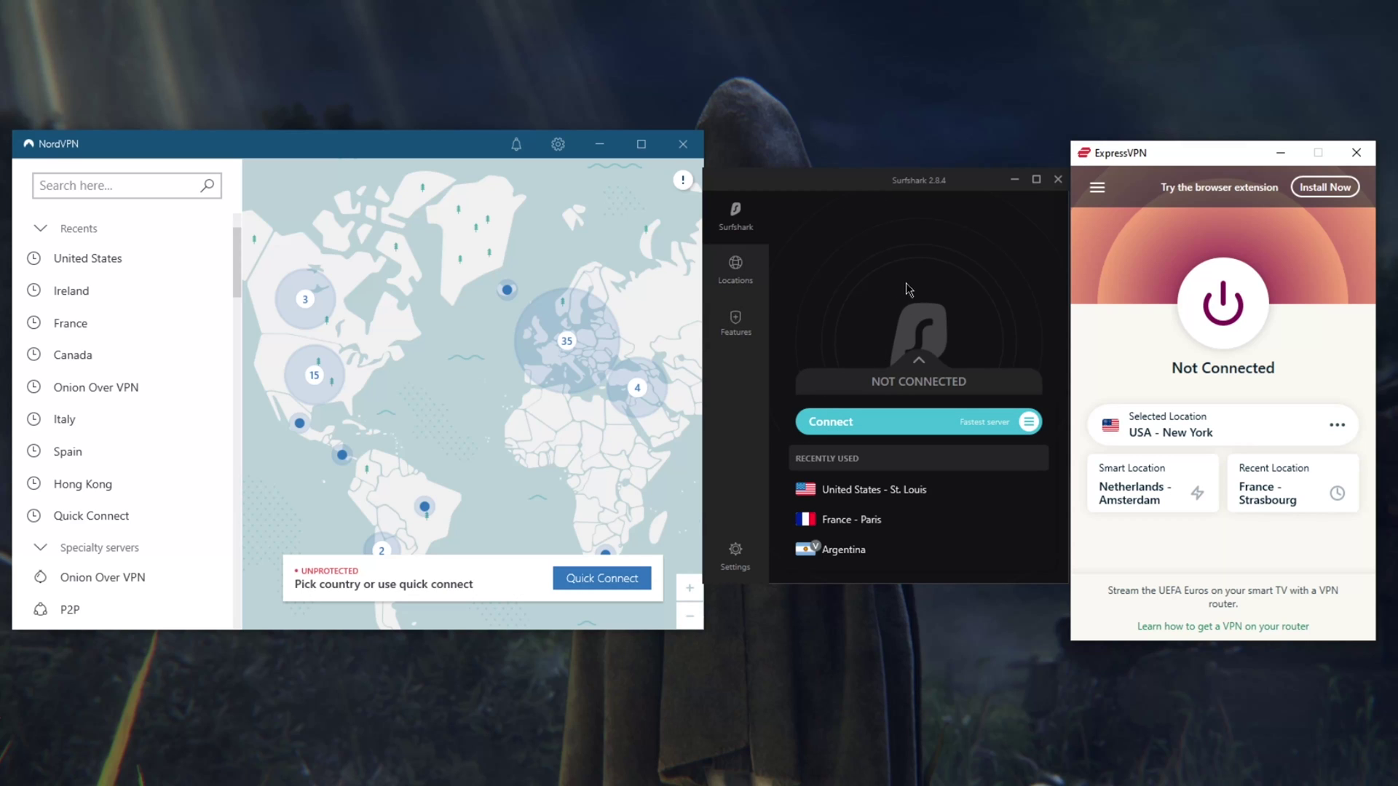
Browse Surfshark's Locations, Static IP and MultiHop server lists, scrolling through the locations.
{"action": "left_click", "coordinate": [737, 271]}
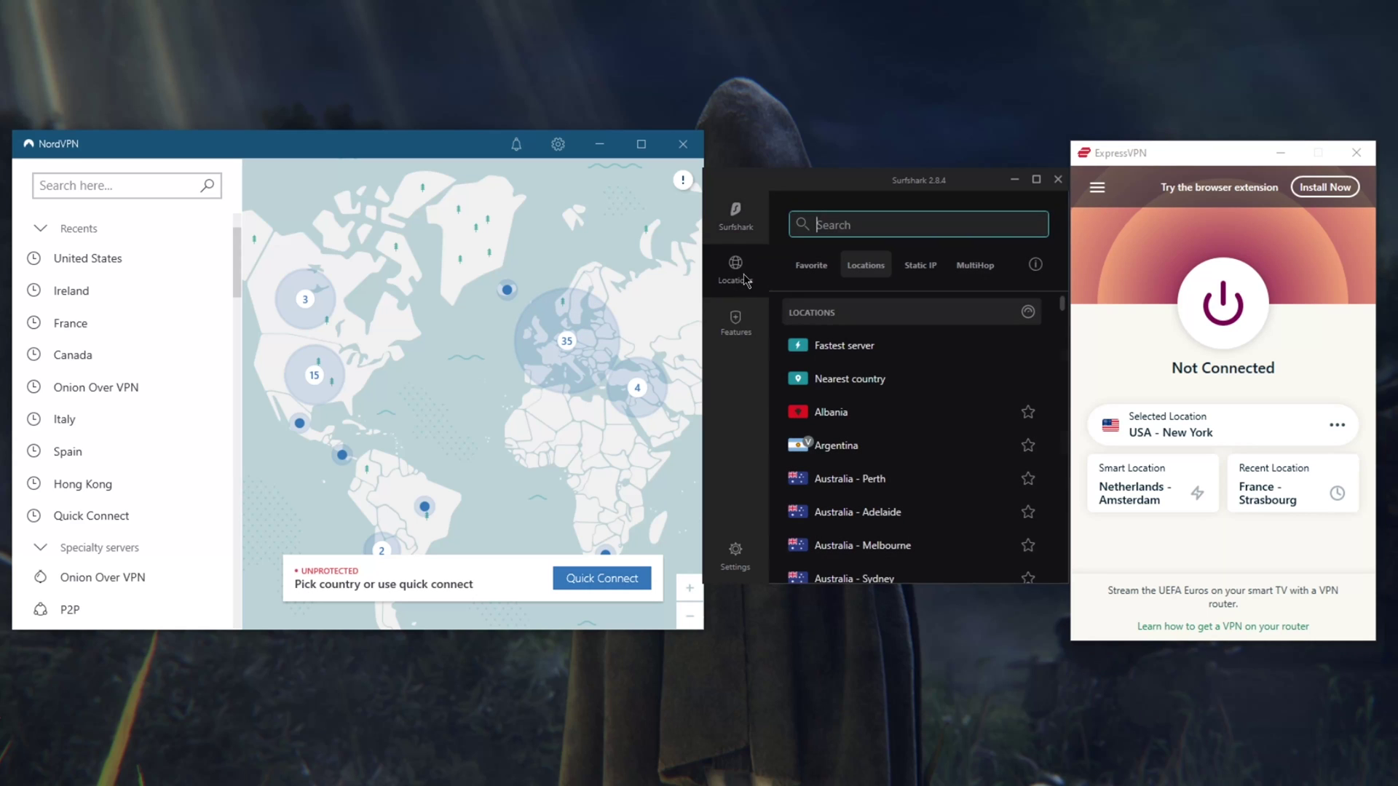
{"action": "left_click", "coordinate": [919, 266]}
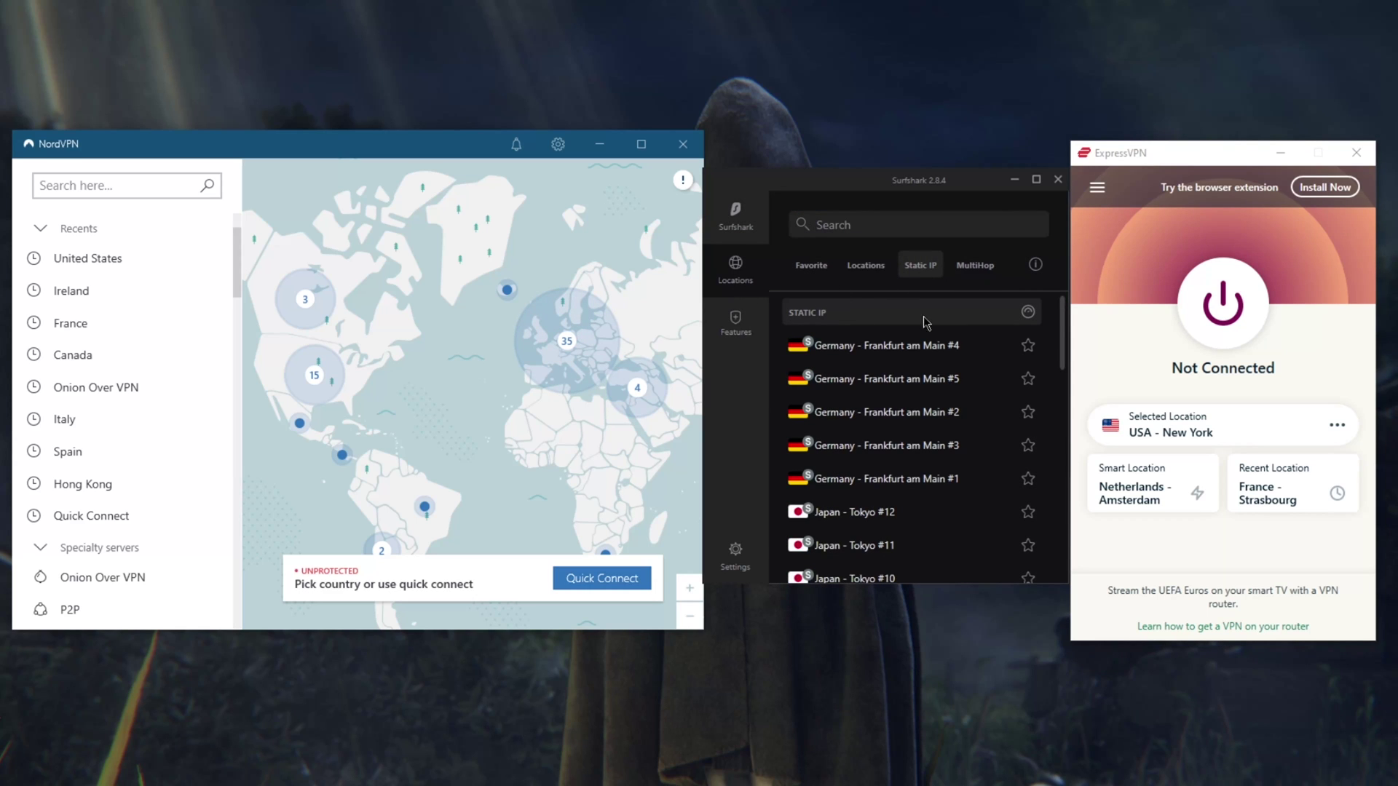
{"action": "left_click", "coordinate": [970, 271]}
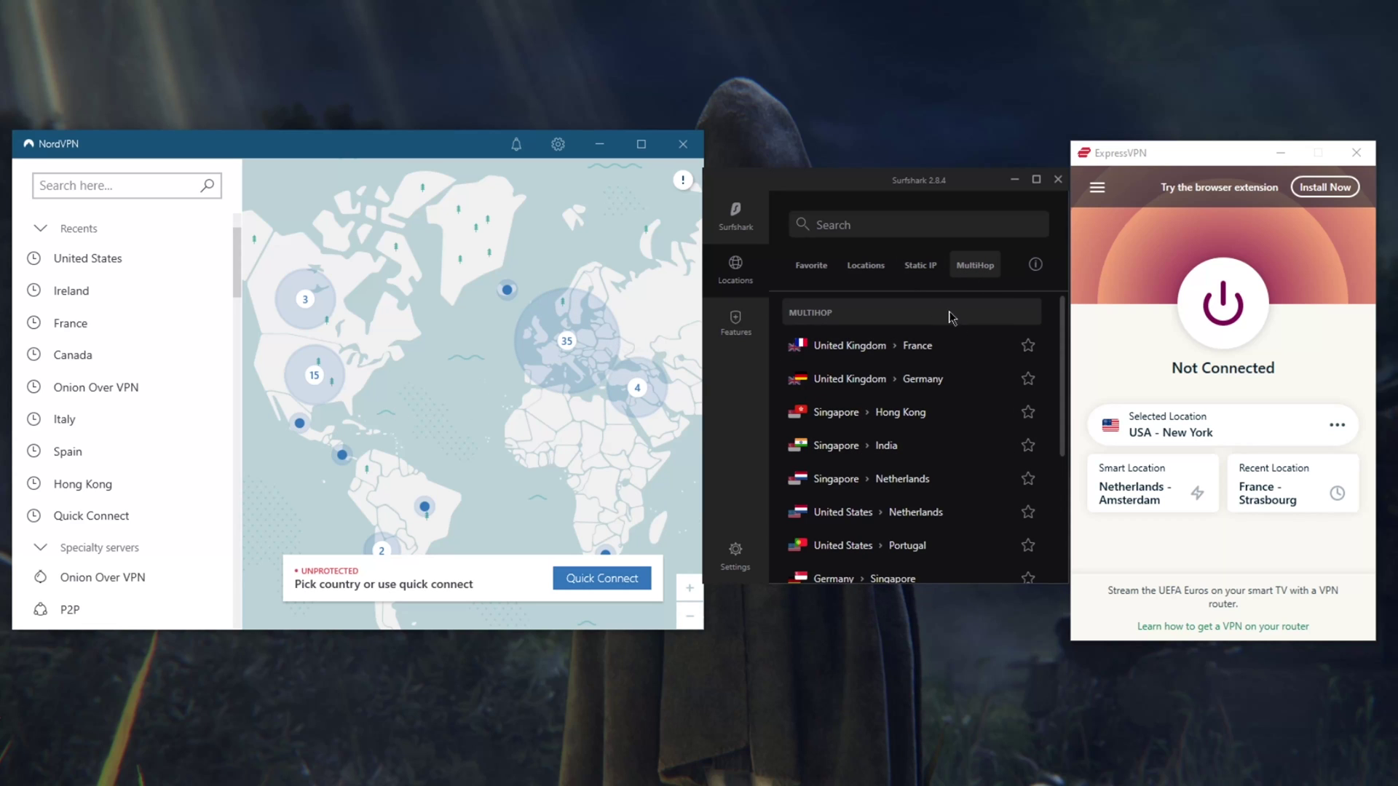
{"action": "left_click", "coordinate": [922, 269]}
{"action": "scroll", "coordinate": [910, 371], "scroll_direction": "down", "scroll_amount": 1}
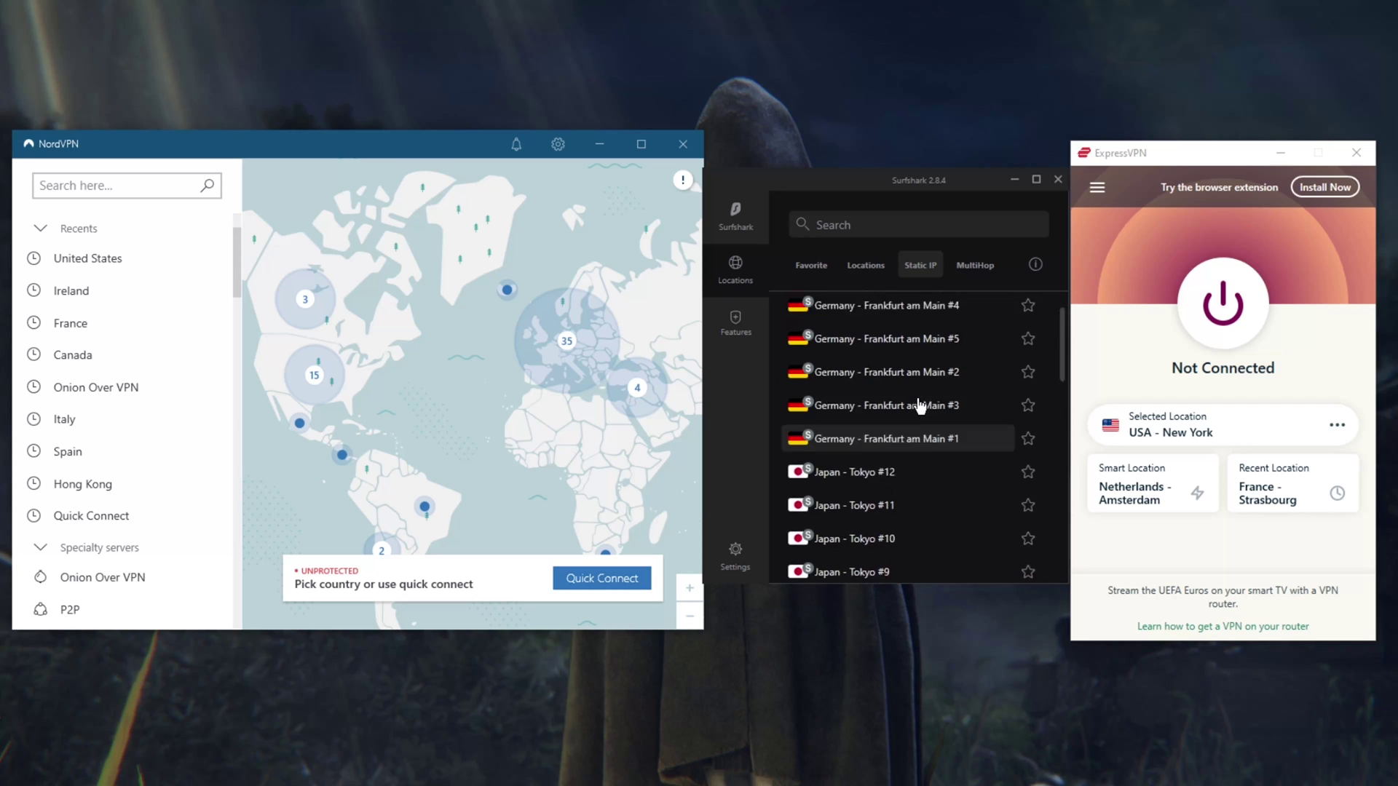
{"action": "left_click", "coordinate": [859, 267]}
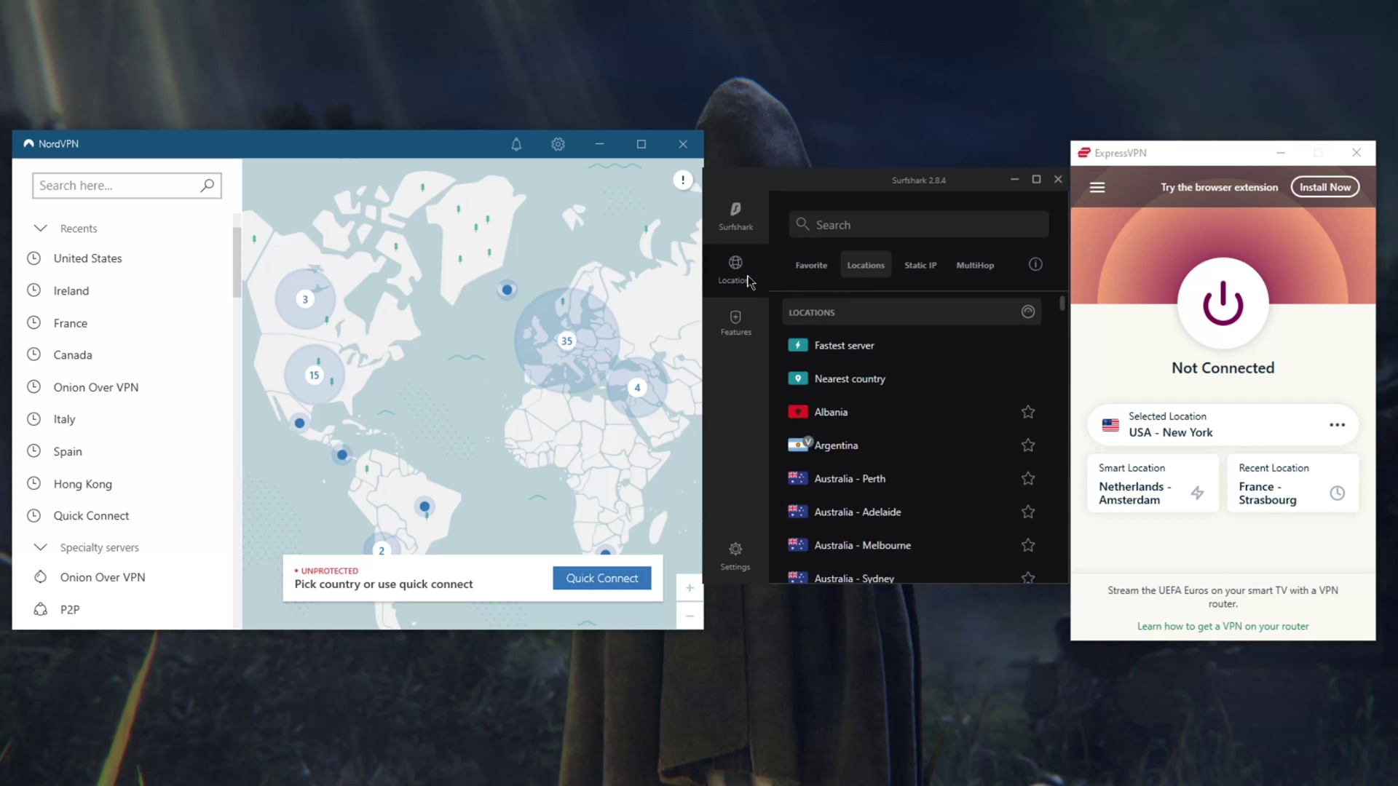
{"action": "scroll", "coordinate": [859, 423], "scroll_direction": "down", "scroll_amount": 3}
{"action": "scroll", "coordinate": [874, 429], "scroll_direction": "up", "scroll_amount": 3}
Show Surfshark's Features page and NordVPN's General settings, bringing Surfshark to the front.
{"action": "left_click", "coordinate": [744, 328]}
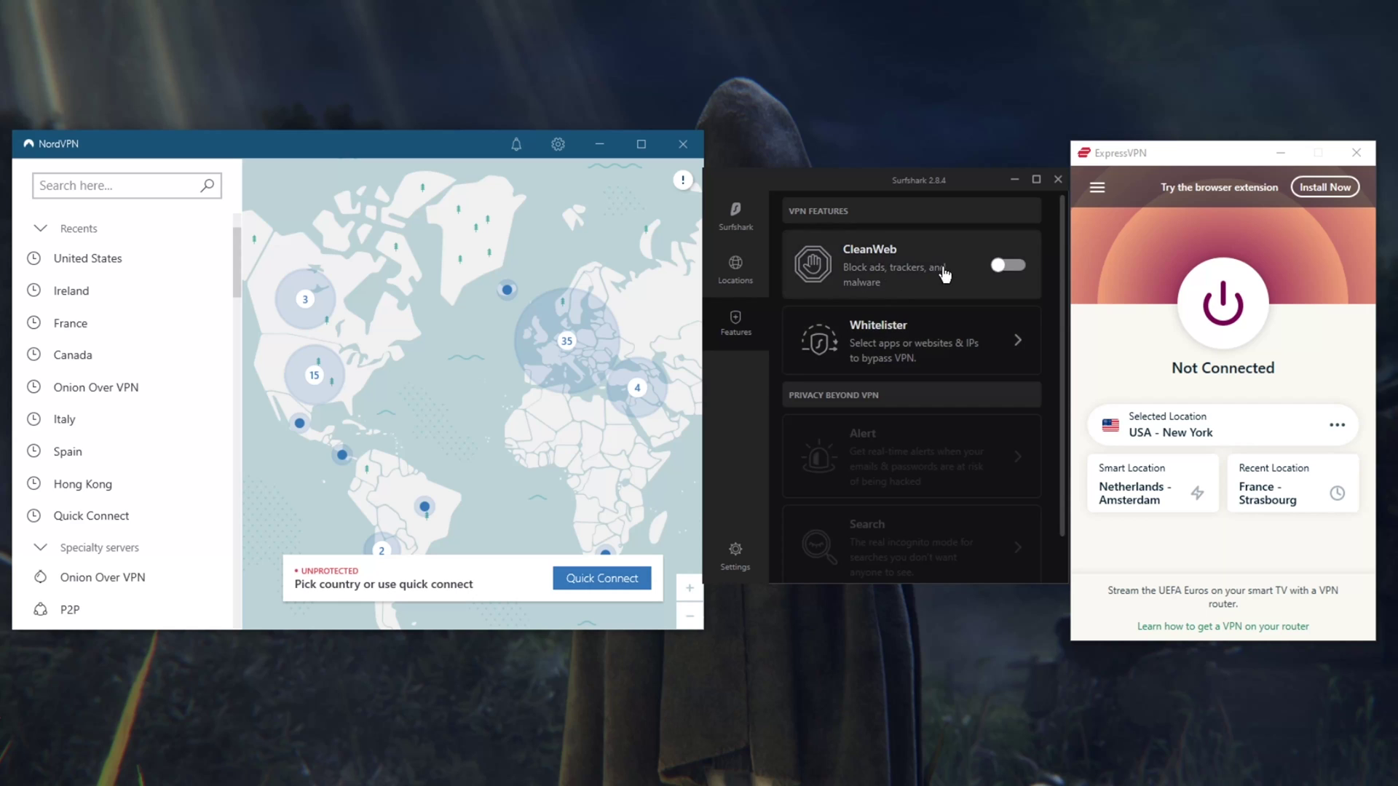
{"action": "left_click", "coordinate": [558, 144]}
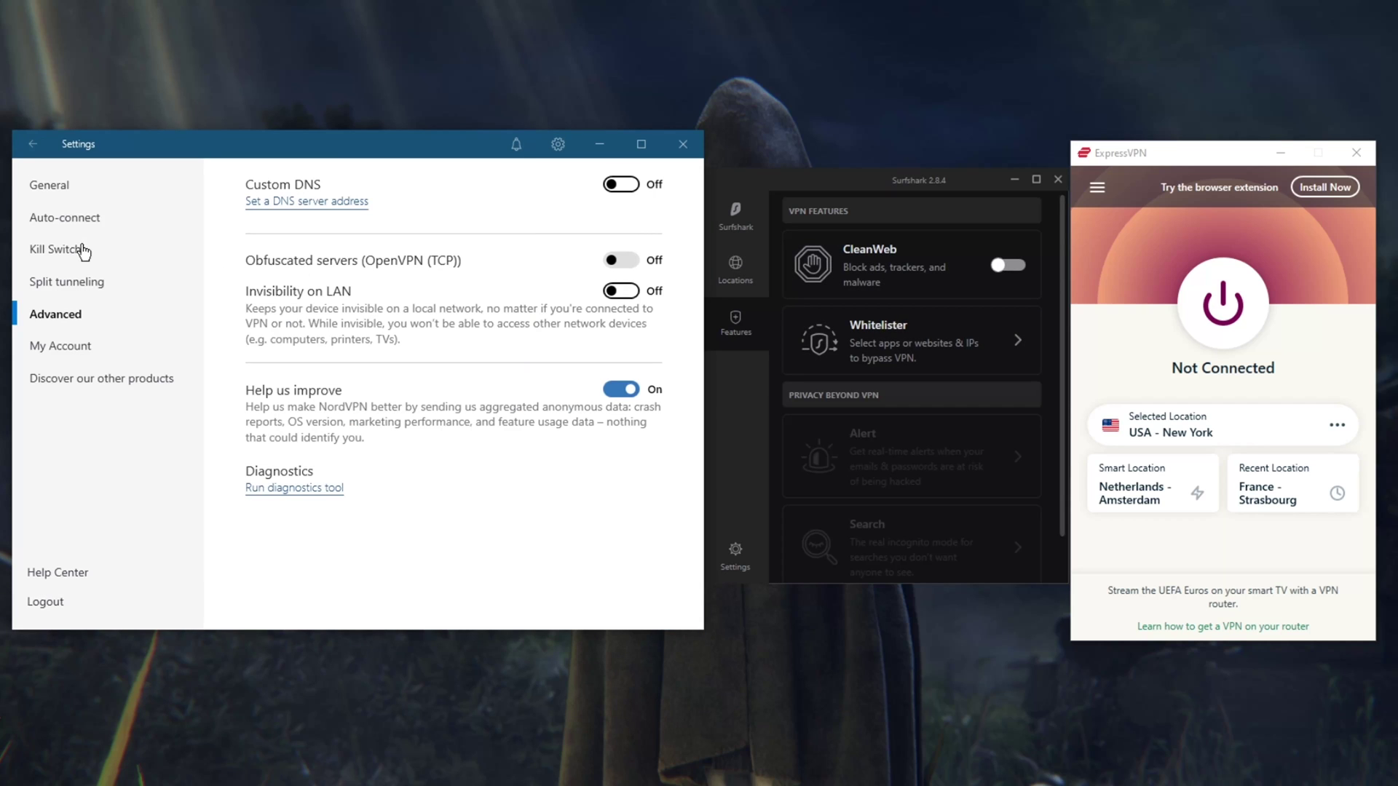
{"action": "left_click", "coordinate": [68, 186]}
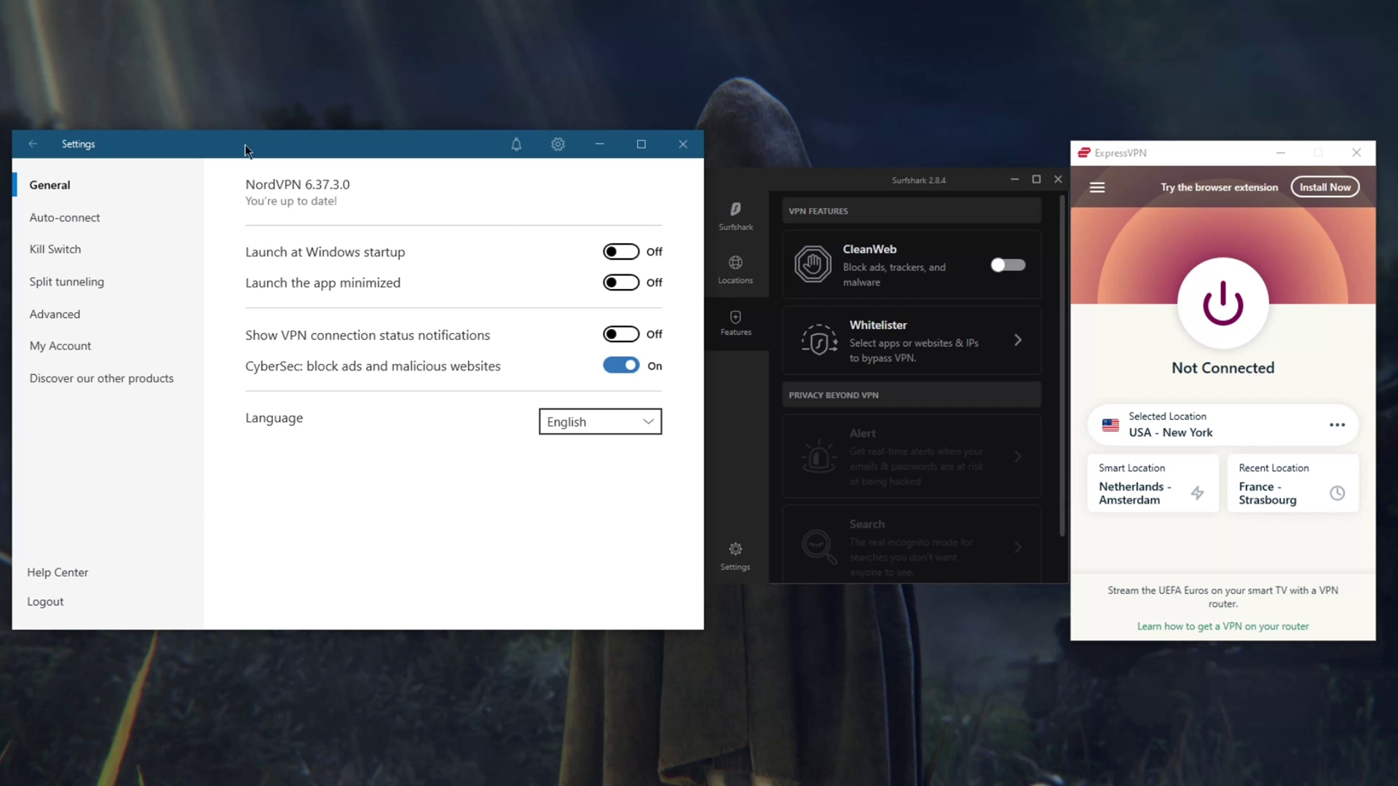
{"action": "left_click", "coordinate": [832, 180]}
Open Surfshark's Settings and look at the Connectivity section.
{"action": "left_click", "coordinate": [737, 555]}
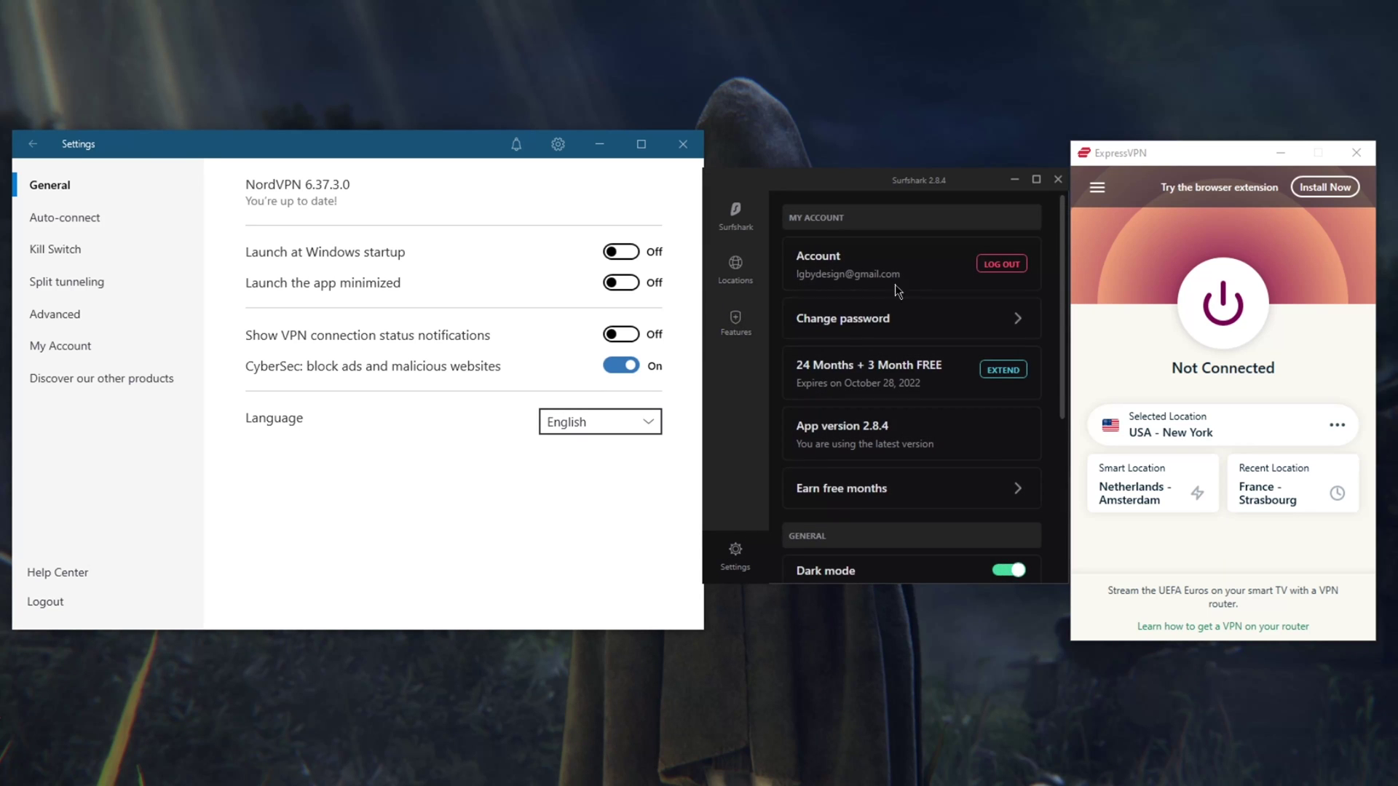
{"action": "scroll", "coordinate": [916, 297], "scroll_direction": "down", "scroll_amount": 5}
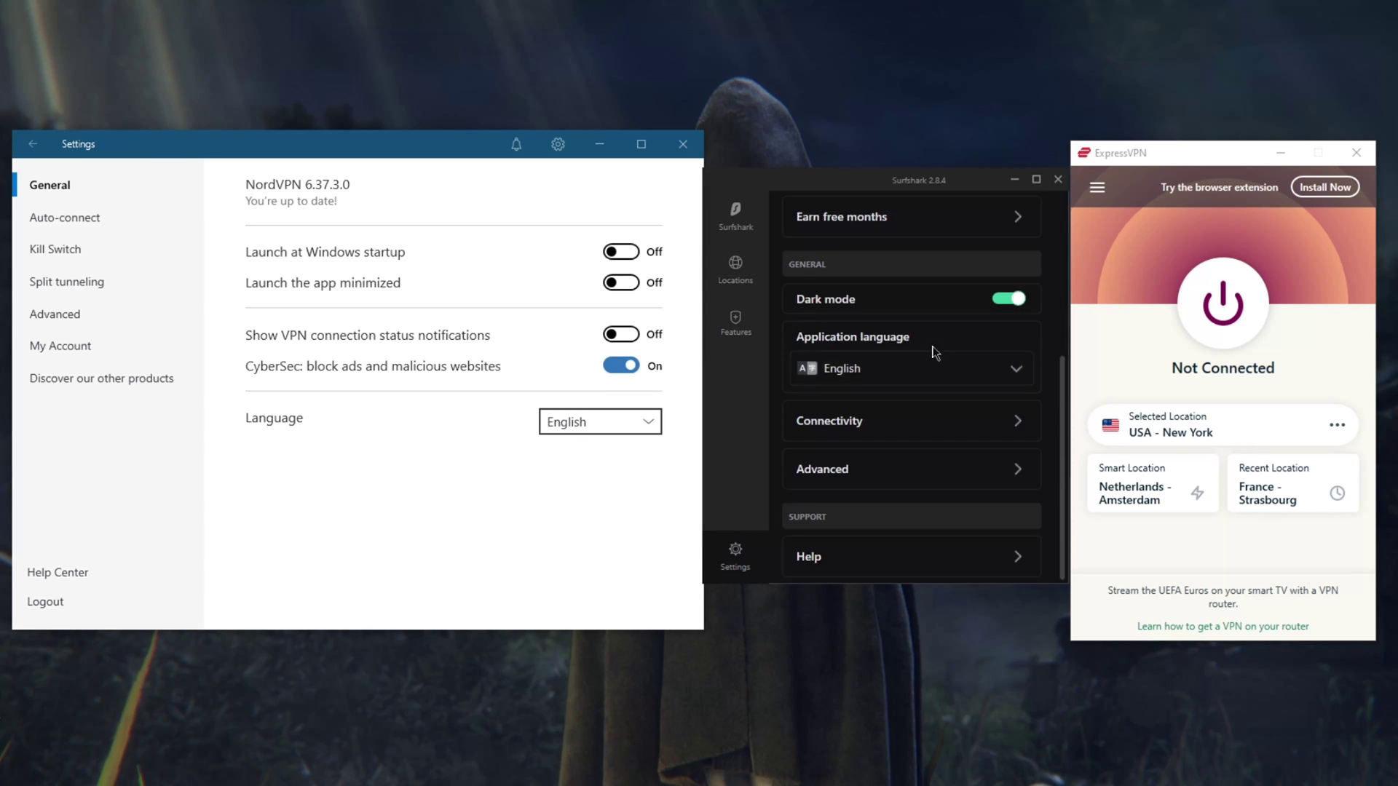
{"action": "left_click", "coordinate": [903, 421]}
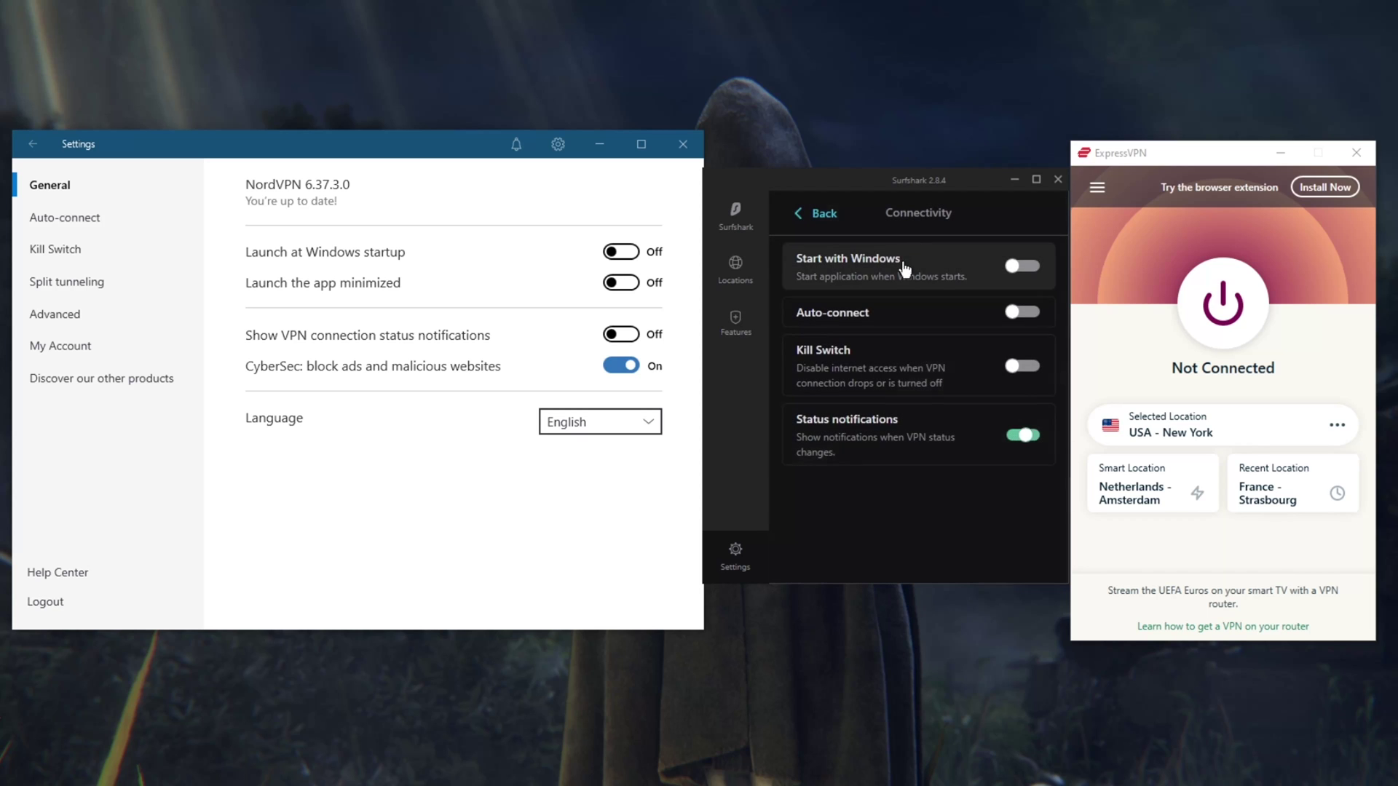
{"action": "left_click", "coordinate": [823, 230]}
In Advanced settings keep WireGuard as the protocol, then return to the settings list.
{"action": "scroll", "coordinate": [862, 523], "scroll_direction": "down", "scroll_amount": 5}
{"action": "left_click", "coordinate": [866, 460]}
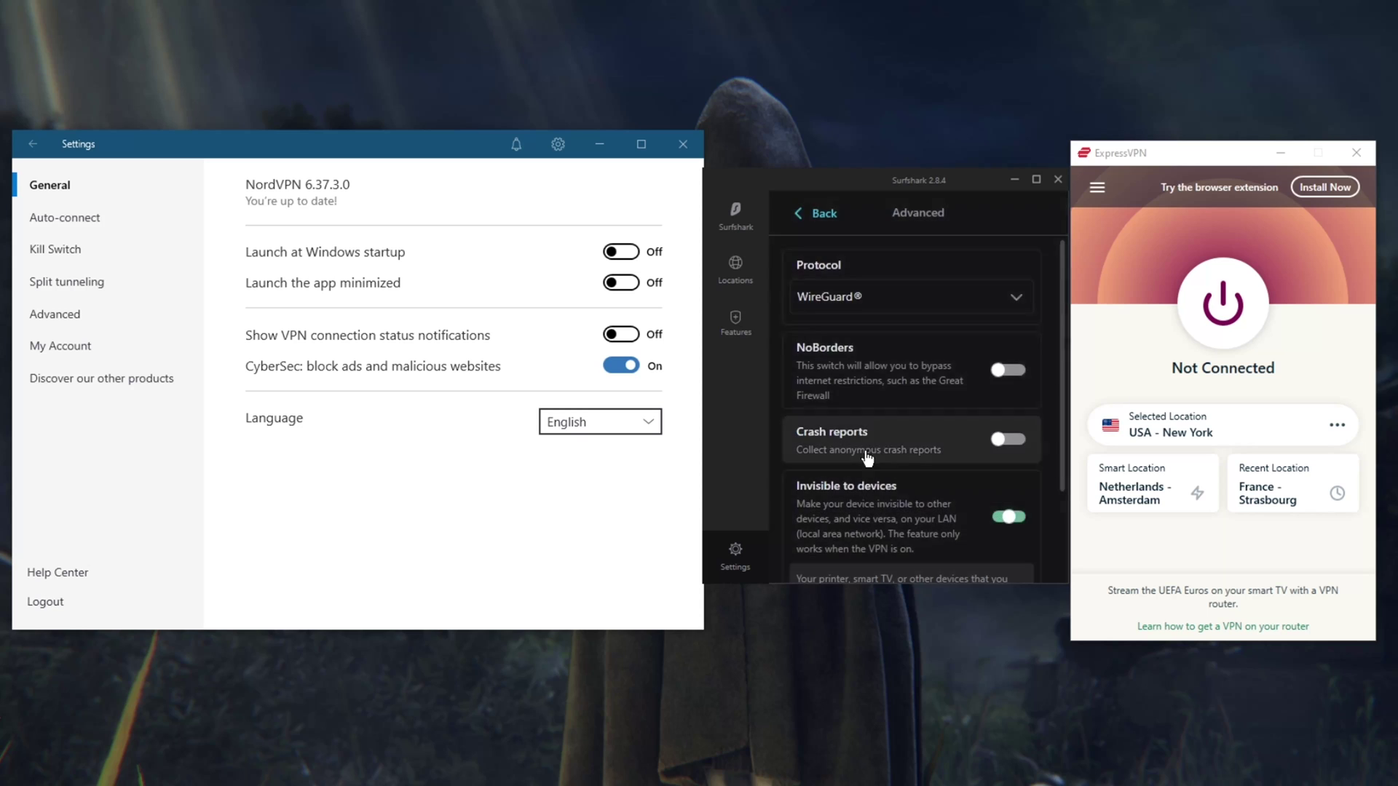
{"action": "left_click", "coordinate": [978, 300]}
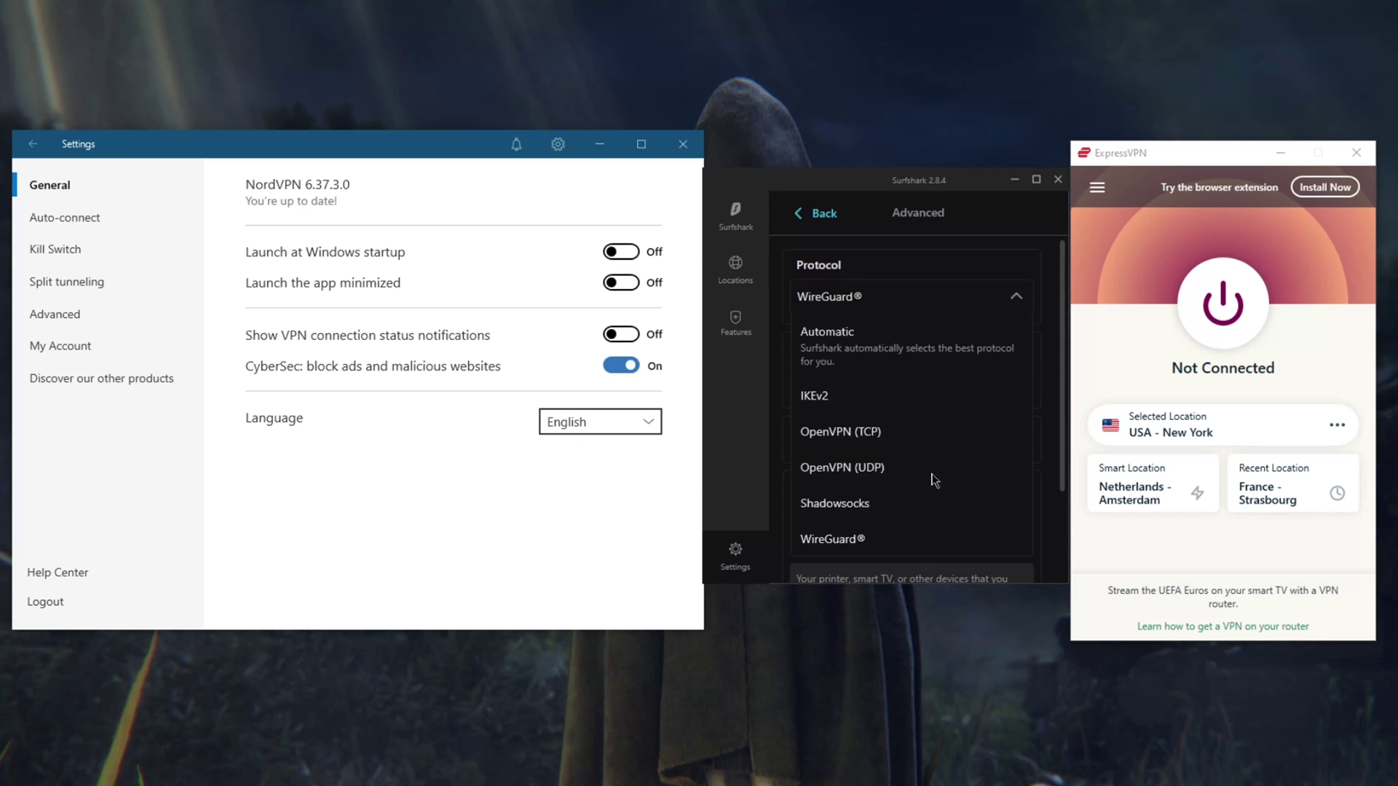
{"action": "left_click", "coordinate": [855, 540]}
{"action": "scroll", "coordinate": [890, 351], "scroll_direction": "down", "scroll_amount": 2}
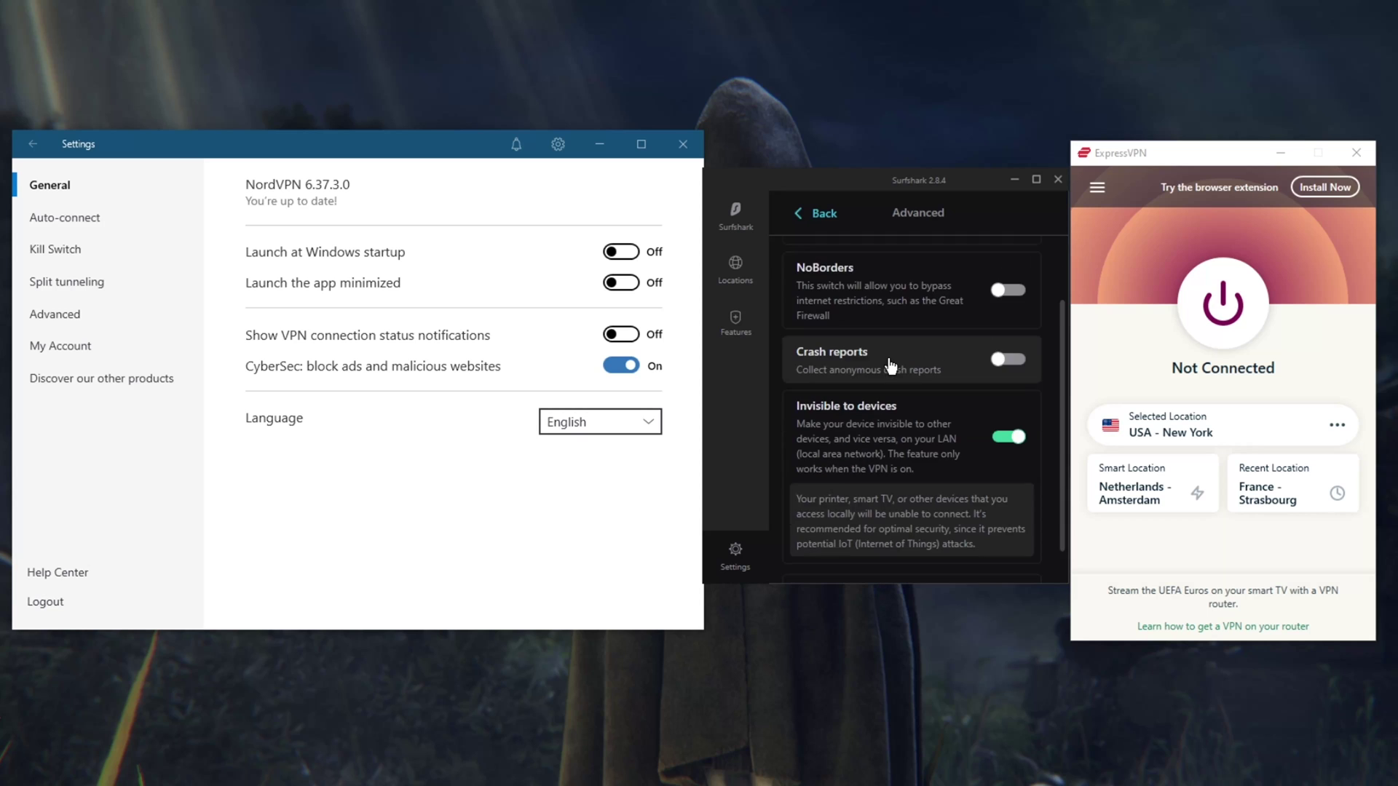
{"action": "scroll", "coordinate": [890, 350], "scroll_direction": "up", "scroll_amount": 1}
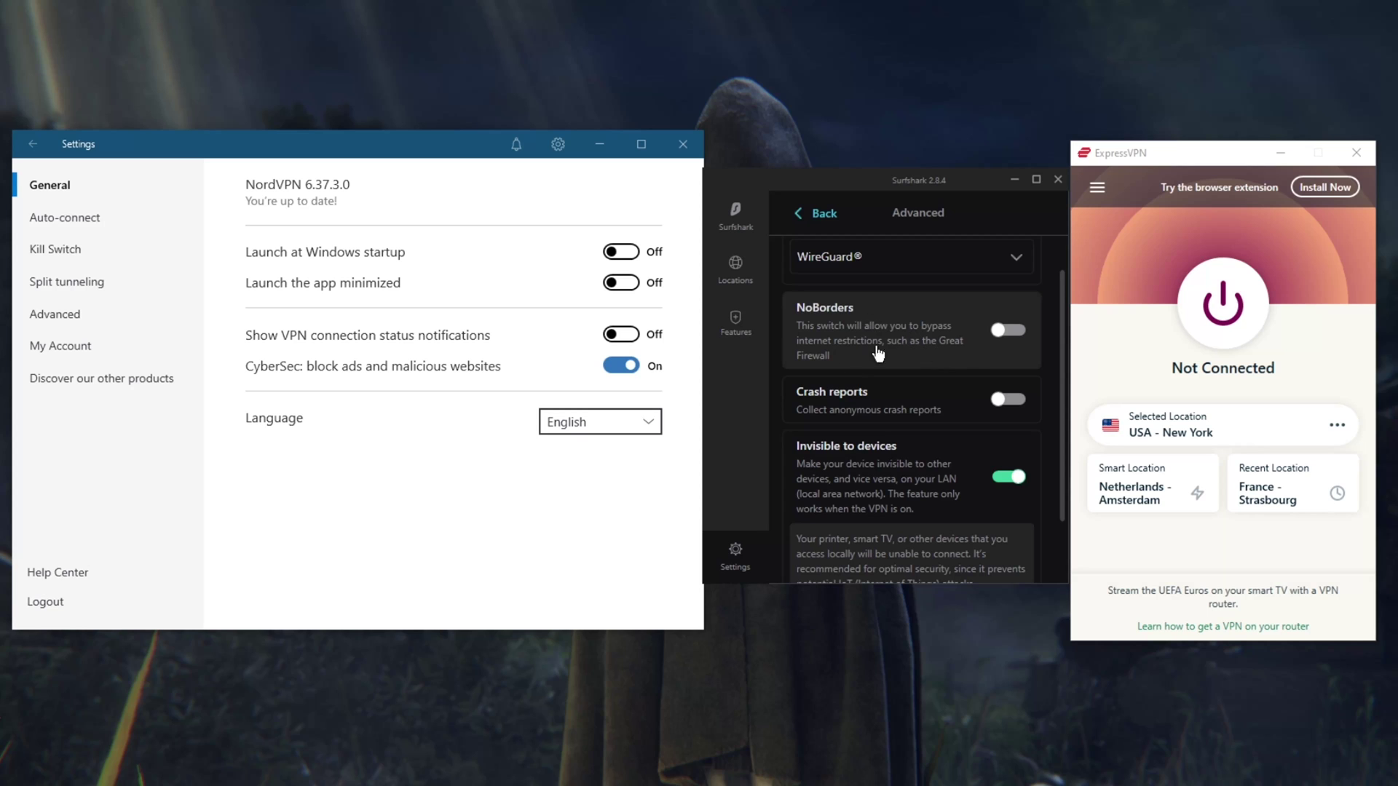
{"action": "scroll", "coordinate": [939, 370], "scroll_direction": "down", "scroll_amount": 1}
{"action": "scroll", "coordinate": [939, 370], "scroll_direction": "up", "scroll_amount": 3}
{"action": "left_click", "coordinate": [810, 213]}
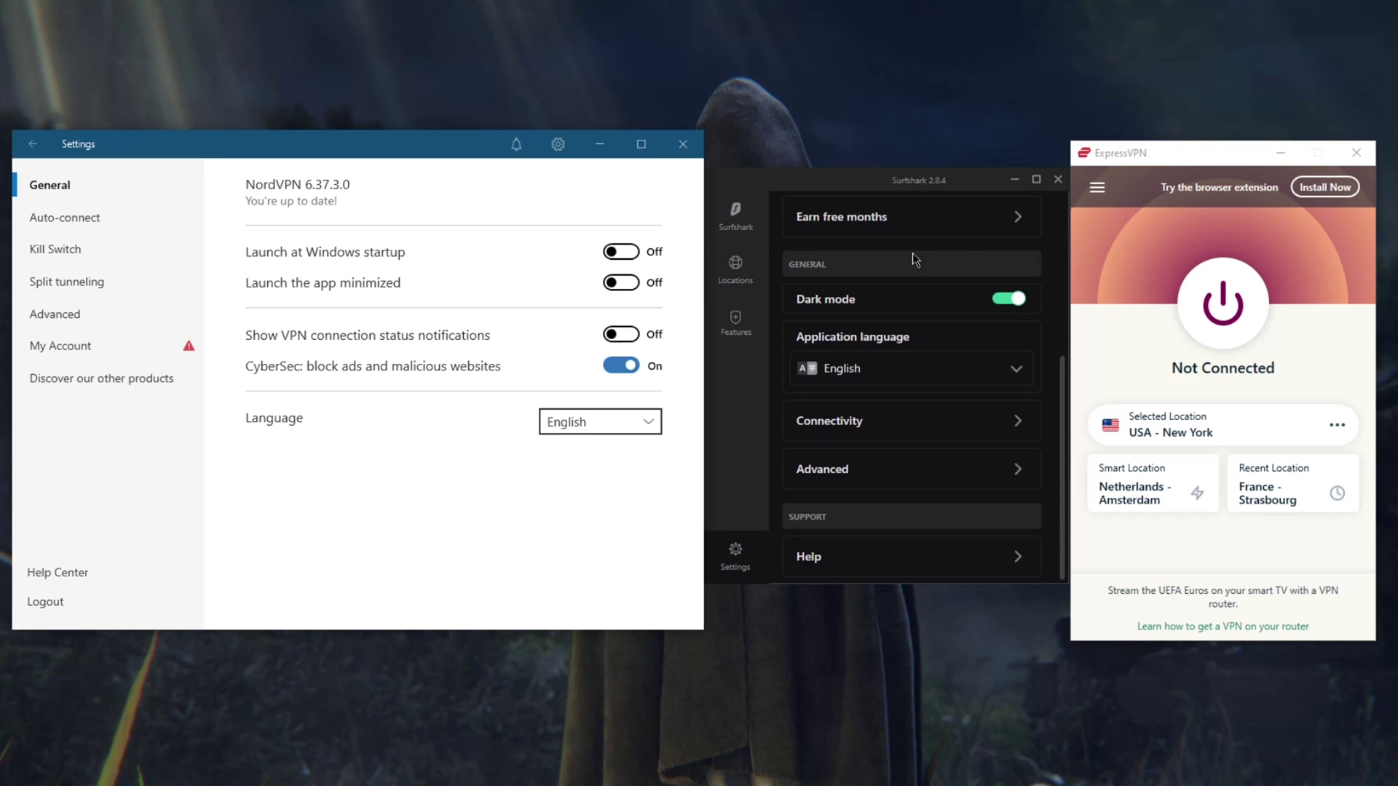
{"action": "left_click", "coordinate": [736, 267]}
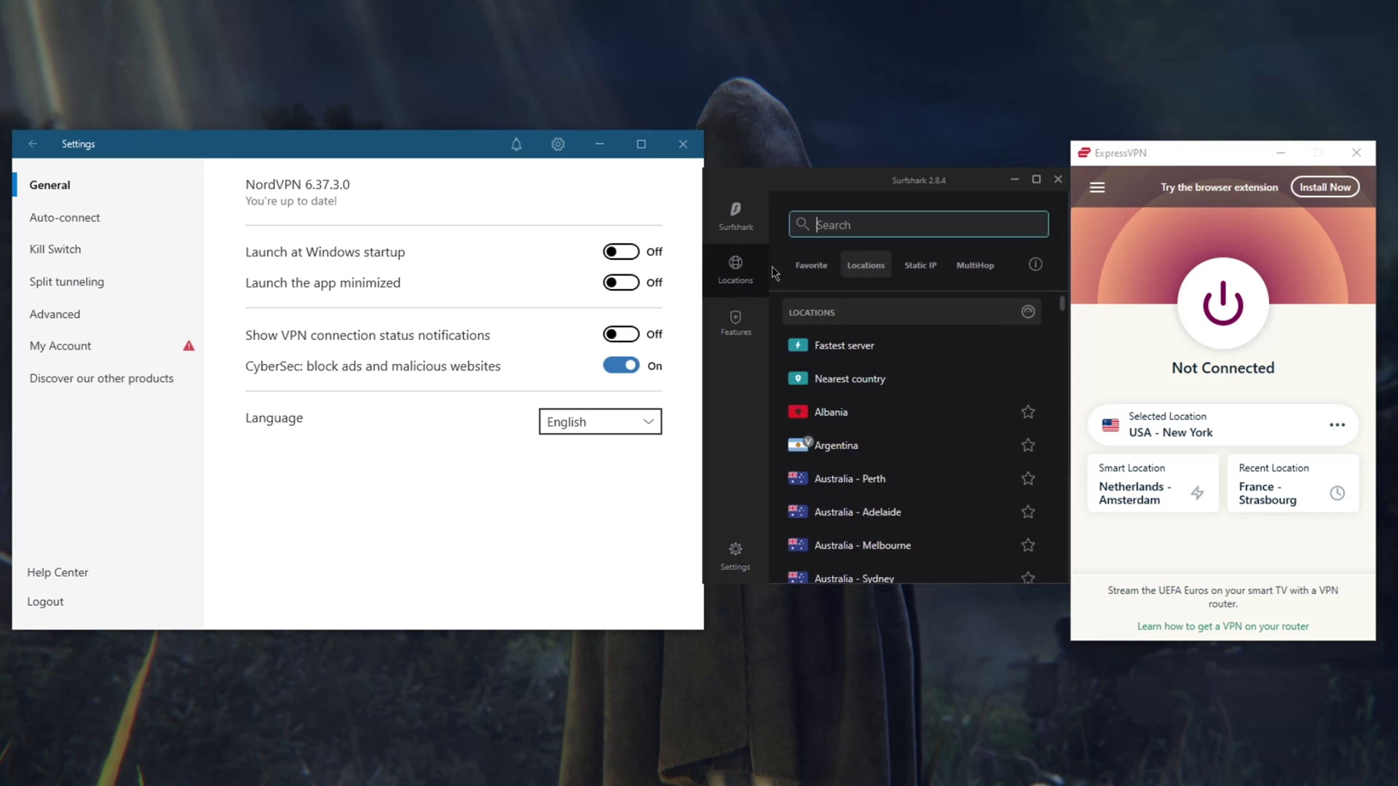
{"action": "left_click", "coordinate": [1149, 159]}
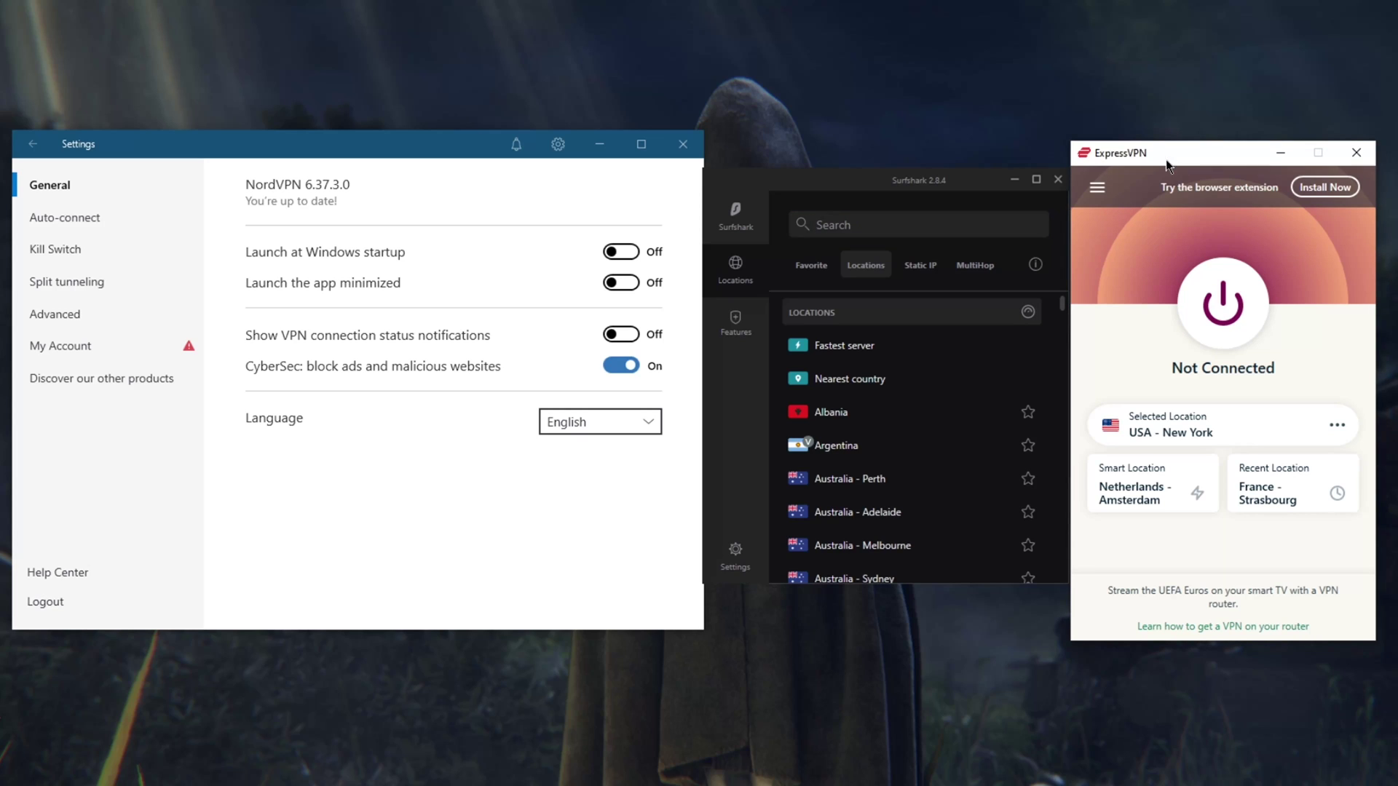
{"action": "left_click", "coordinate": [901, 188]}
{"action": "left_click", "coordinate": [184, 154]}
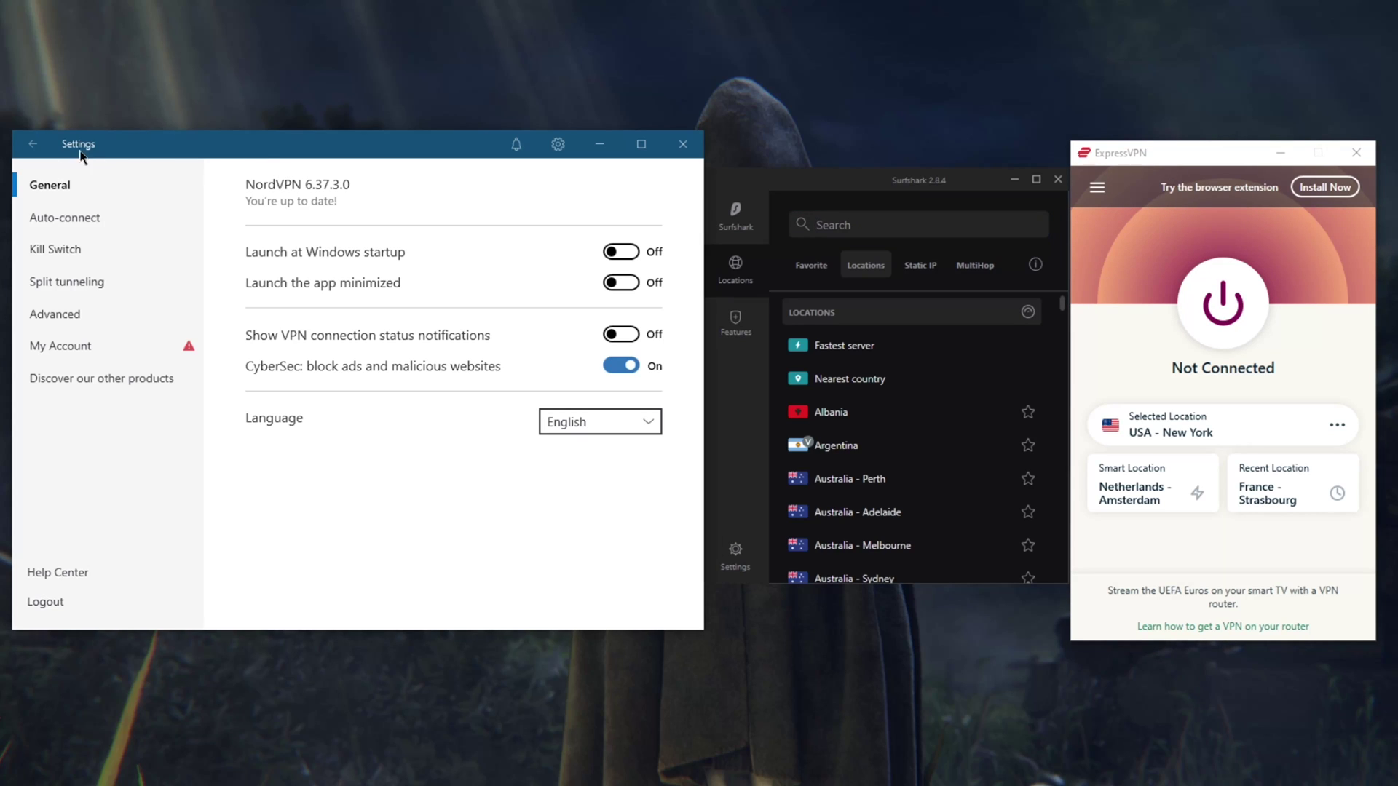
{"action": "left_click", "coordinate": [29, 145]}
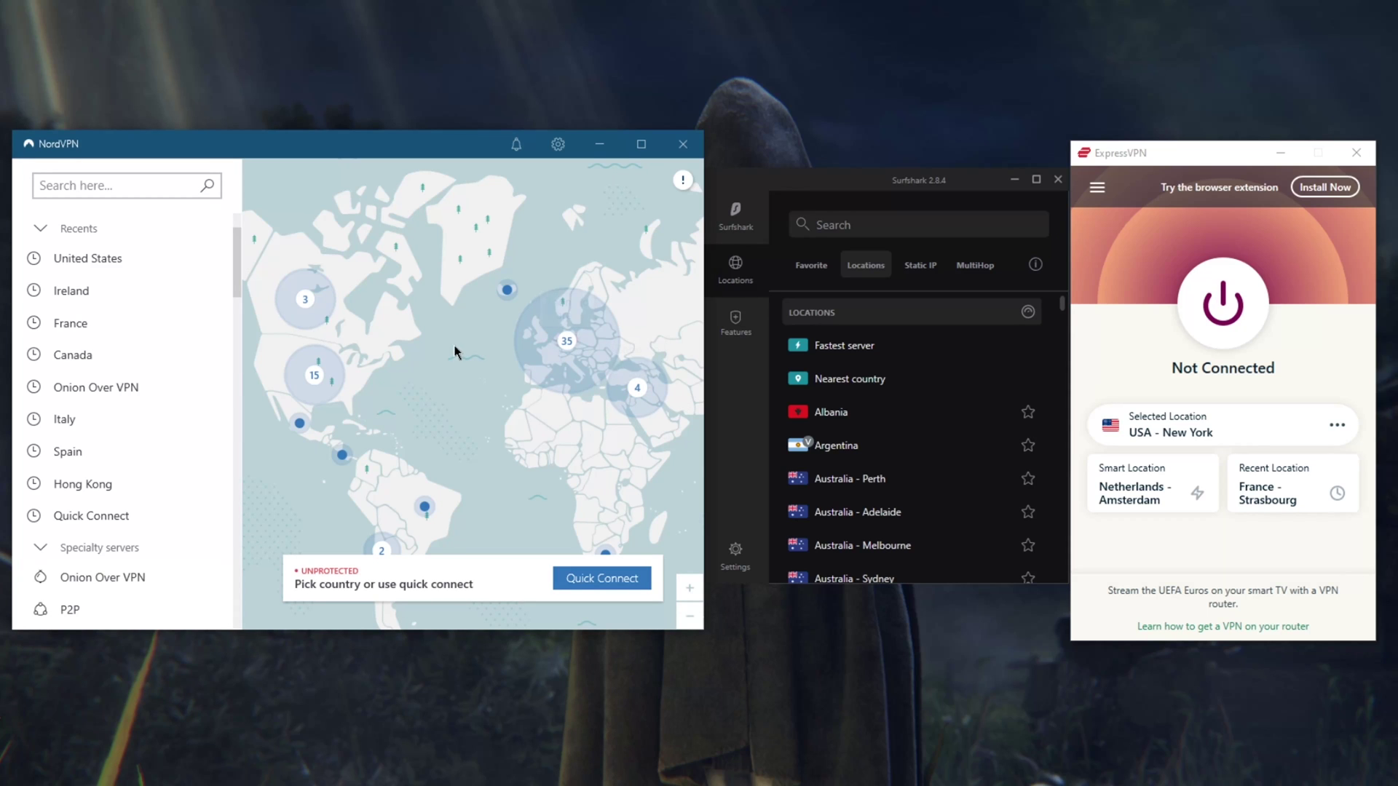
Switch focus back and forth among the Surfshark, ExpressVPN and NordVPN windows.
{"action": "left_click", "coordinate": [896, 185]}
{"action": "left_click", "coordinate": [1132, 162]}
{"action": "left_click", "coordinate": [382, 144]}
{"action": "left_click", "coordinate": [1165, 155]}
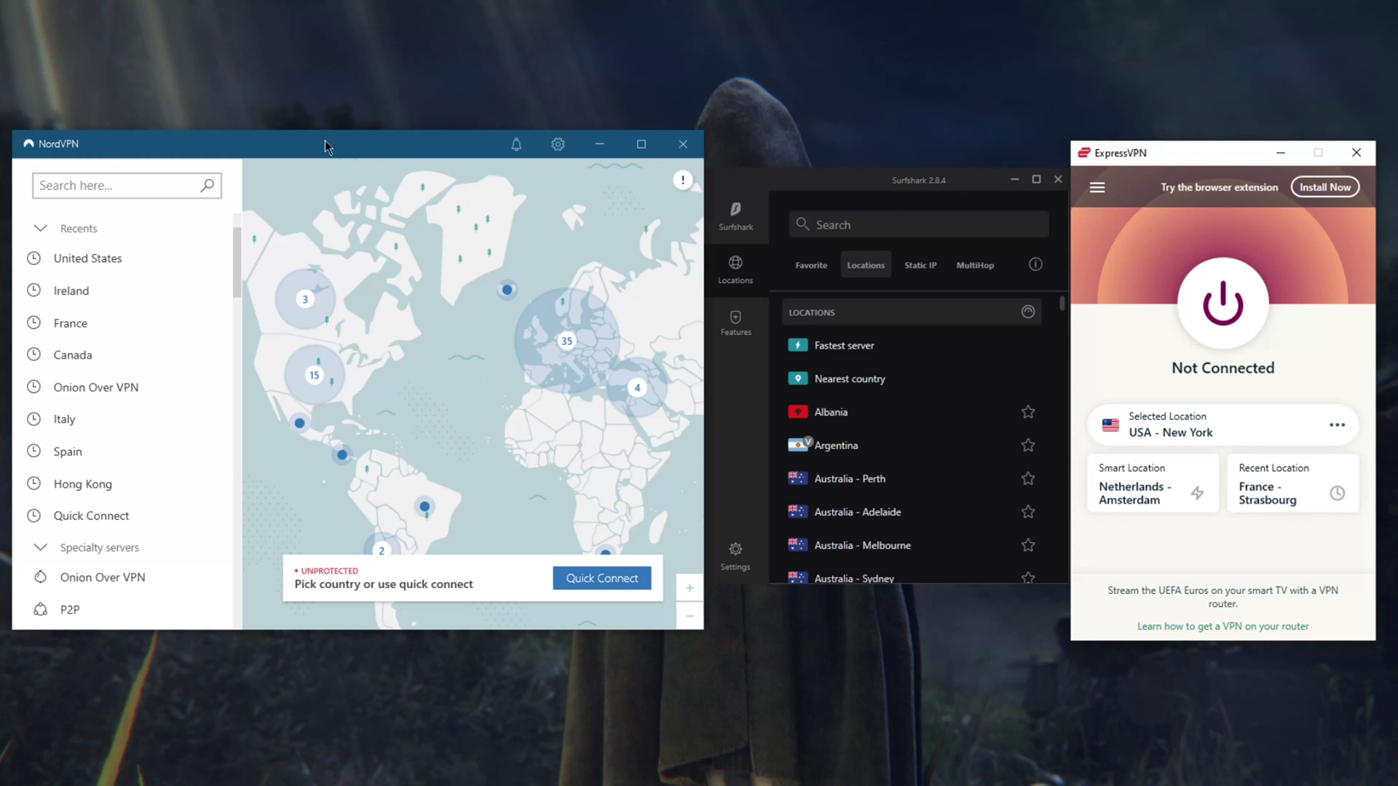
{"action": "left_click", "coordinate": [932, 182]}
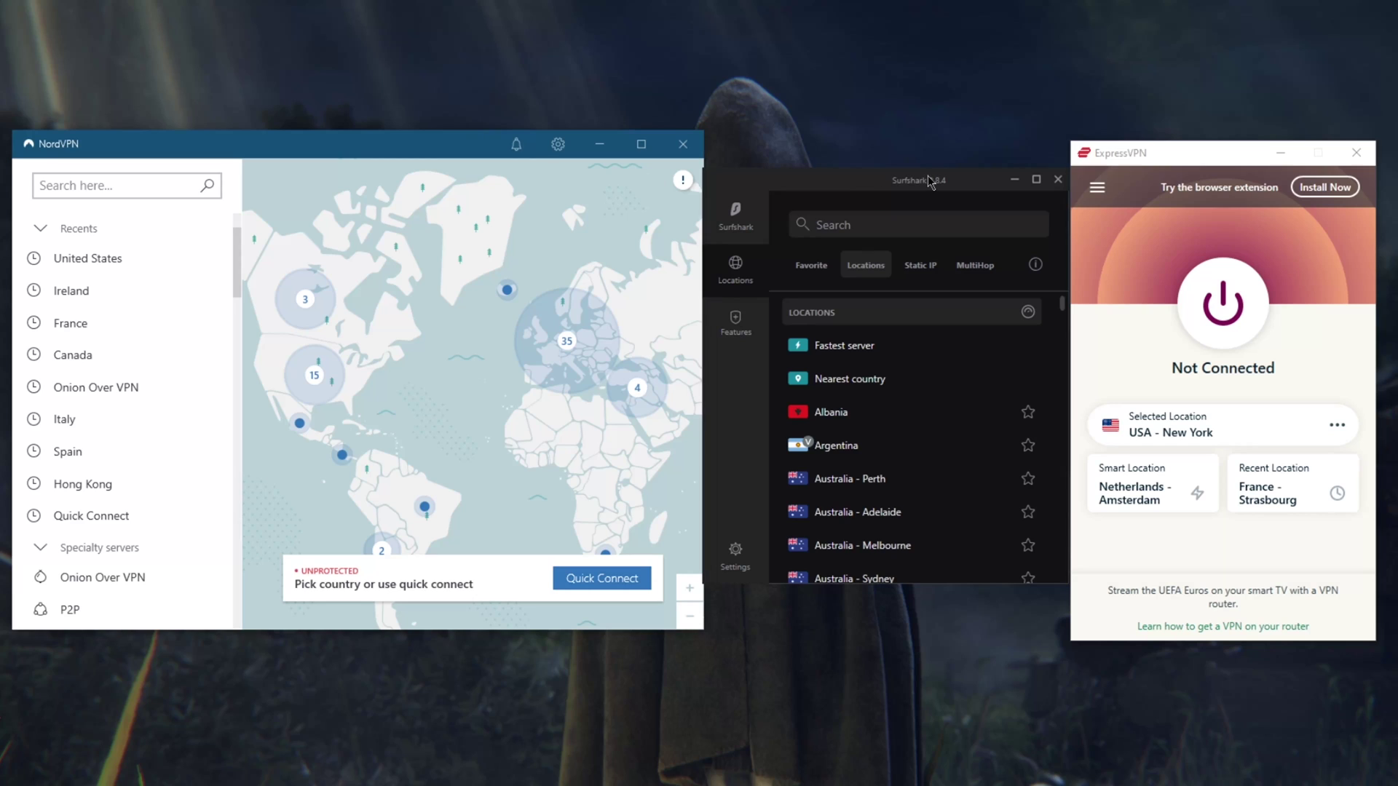
{"action": "left_click", "coordinate": [1219, 164]}
{"action": "left_click", "coordinate": [360, 155]}
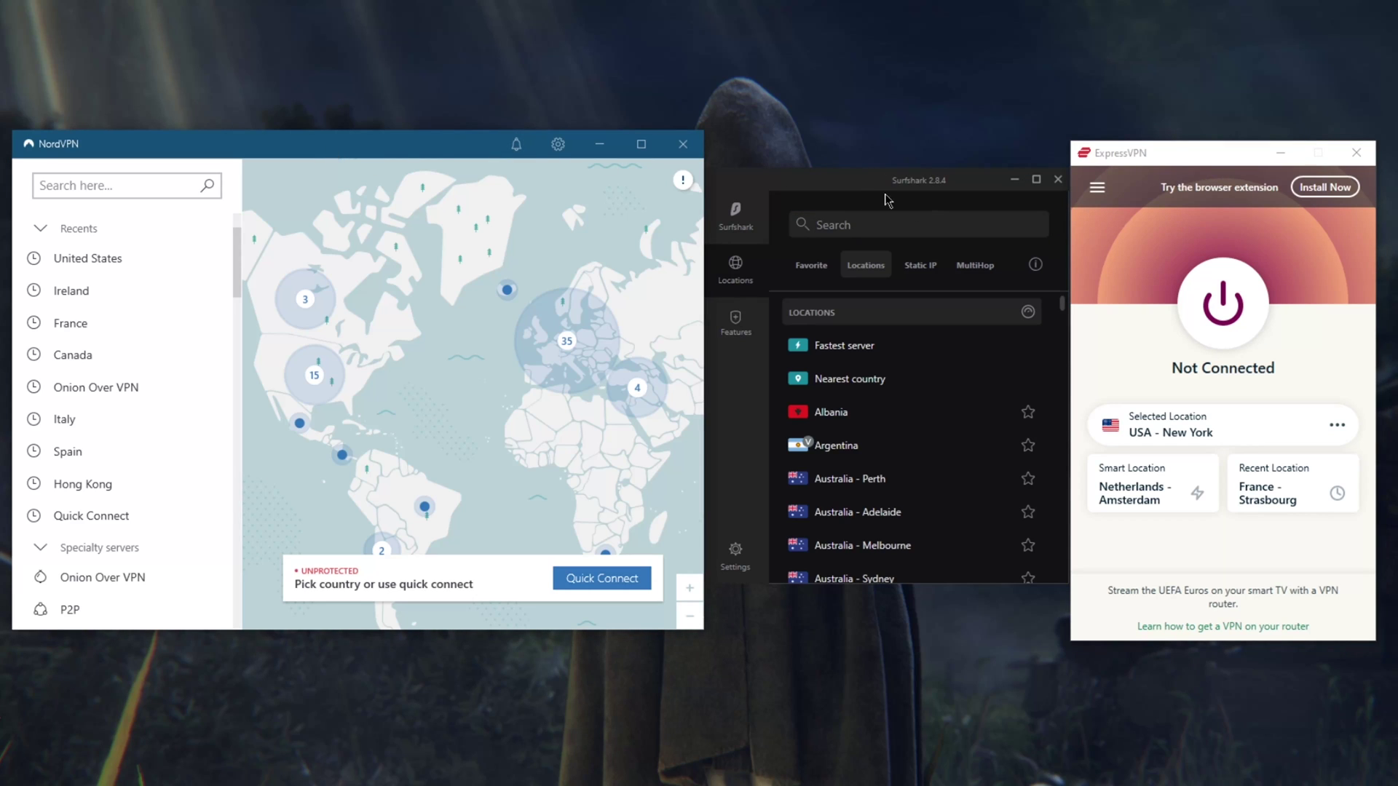
{"action": "left_click", "coordinate": [887, 200]}
{"action": "left_click", "coordinate": [329, 148]}
{"action": "left_click", "coordinate": [1142, 161]}
Connect ExpressVPN to USA - New York with its large power button.
{"action": "left_click", "coordinate": [1099, 188]}
{"action": "left_click", "coordinate": [1118, 659]}
{"action": "left_click", "coordinate": [1183, 472]}
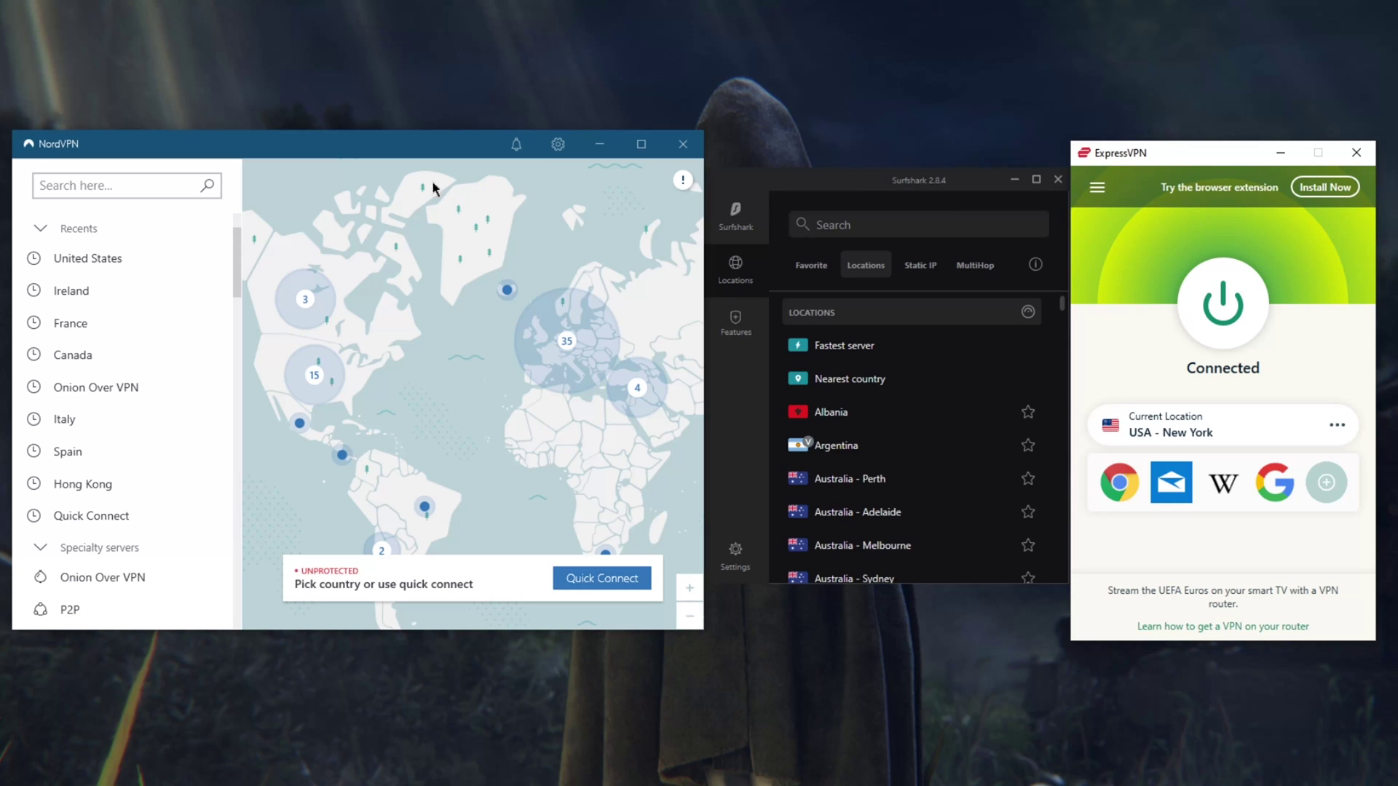
{"action": "left_click", "coordinate": [333, 146]}
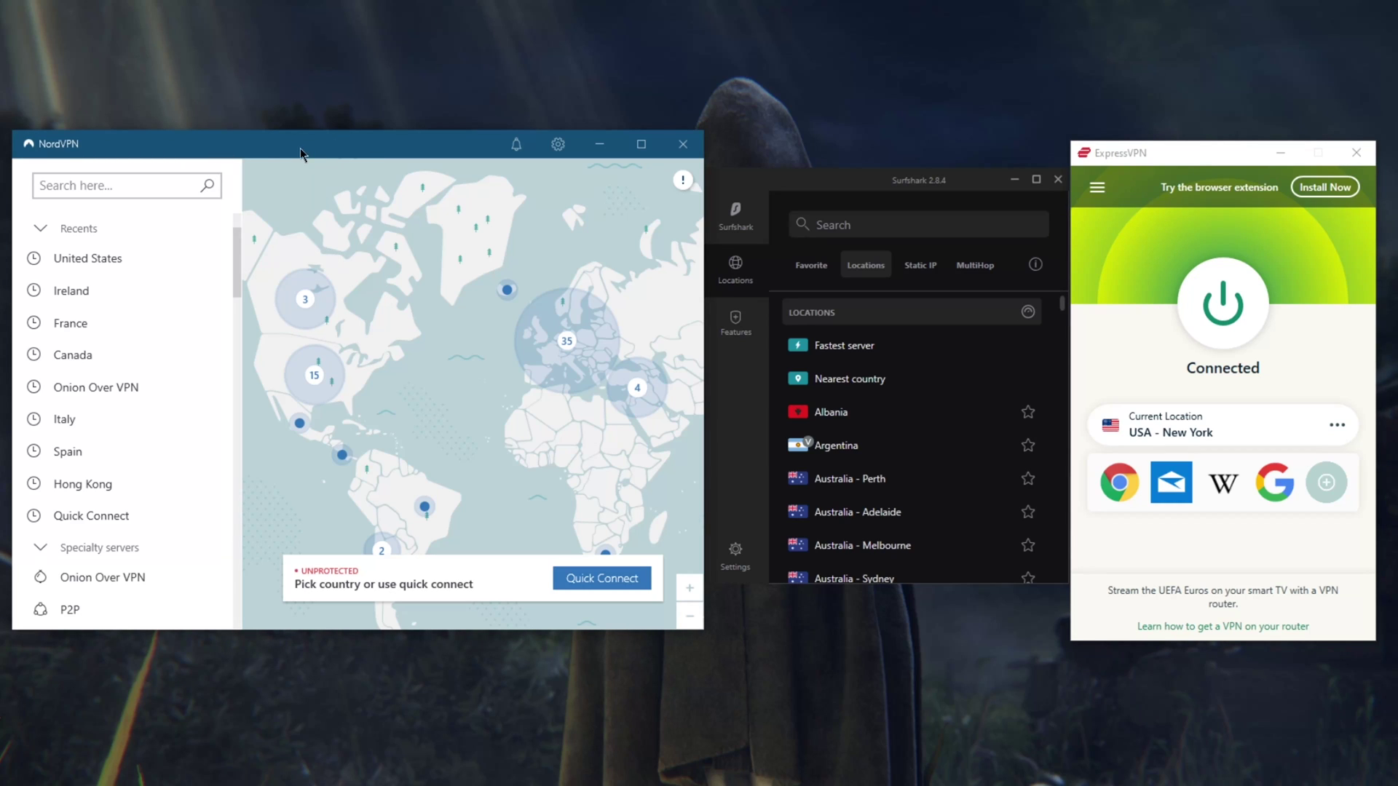
{"action": "left_click", "coordinate": [871, 183]}
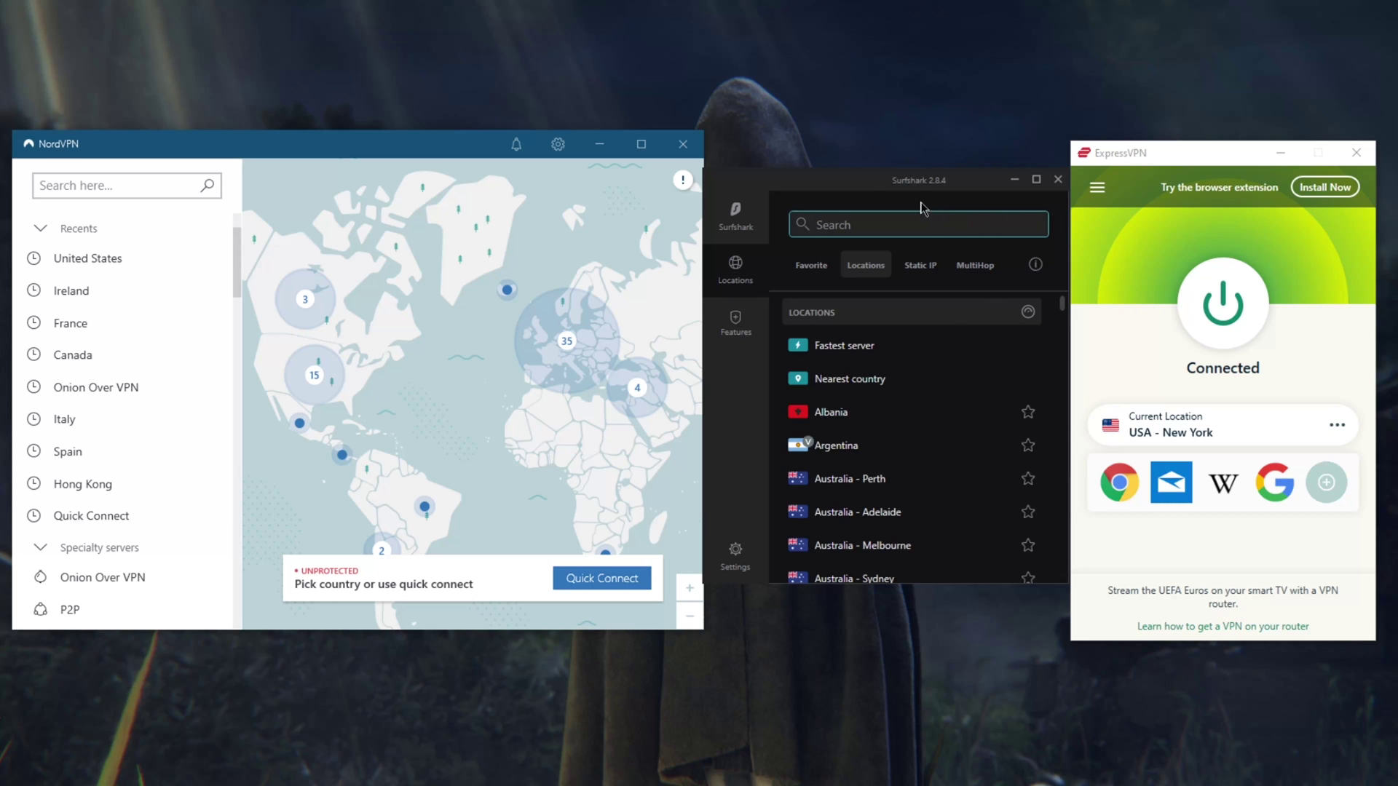
{"action": "left_click_drag", "start_coordinate": [476, 142], "coordinate": [470, 143]}
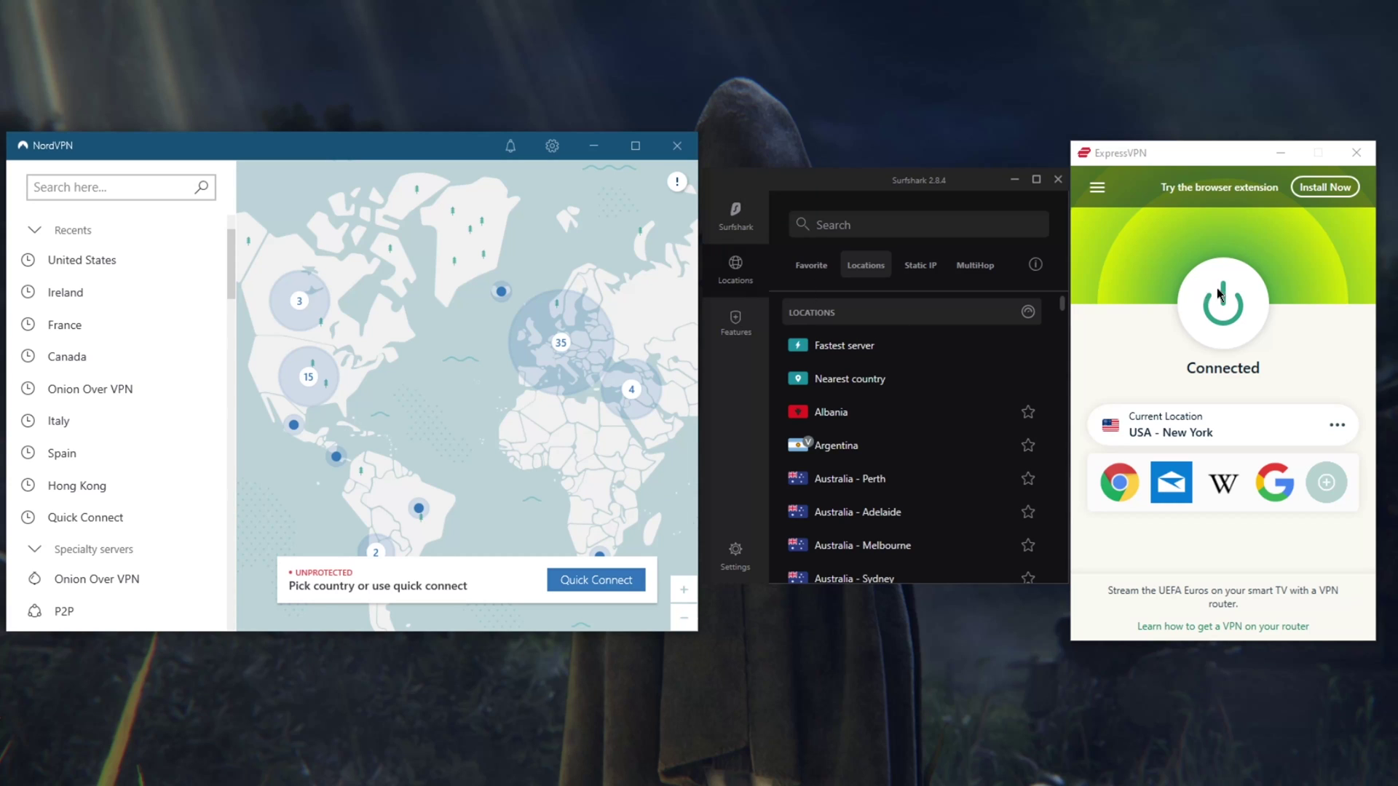
{"action": "left_click", "coordinate": [906, 191]}
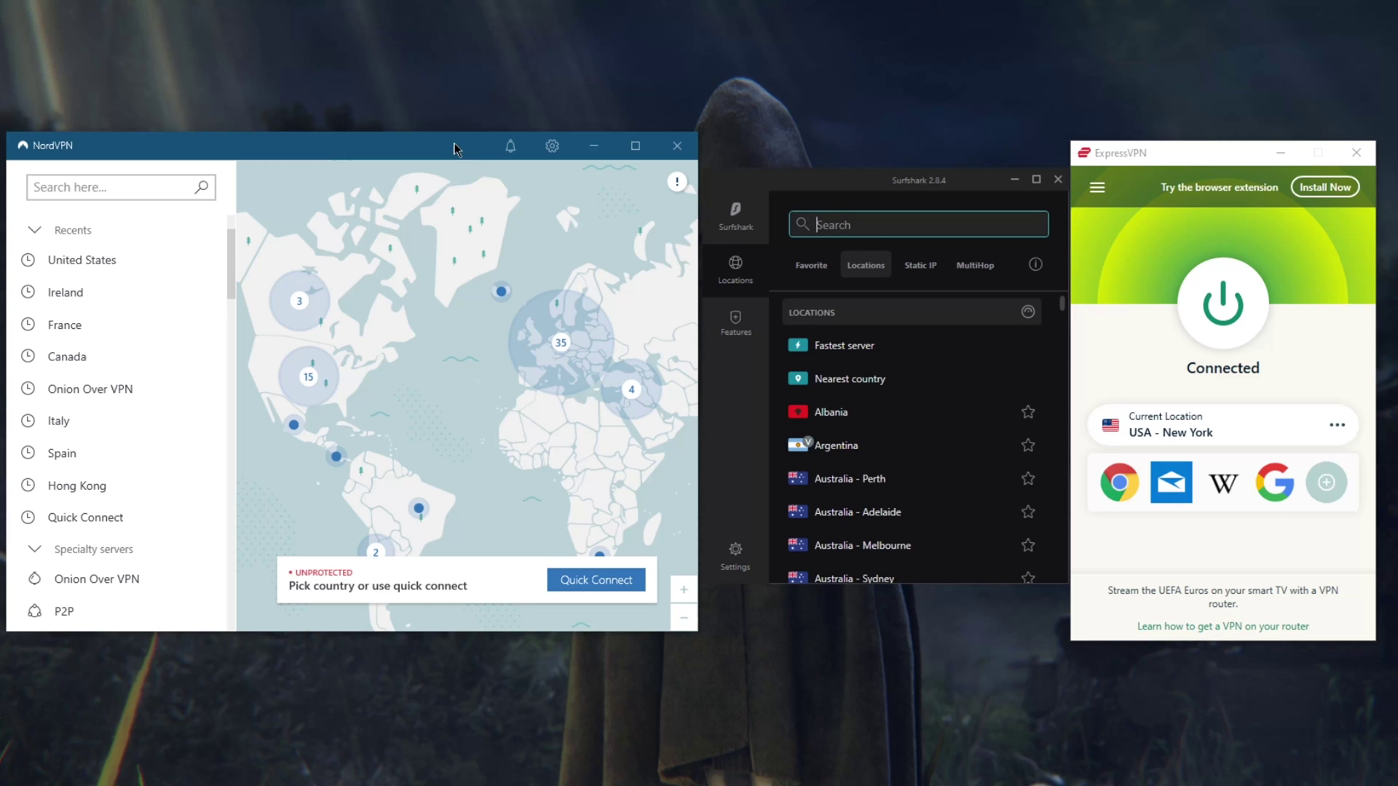
{"action": "left_click_drag", "start_coordinate": [453, 142], "coordinate": [462, 146]}
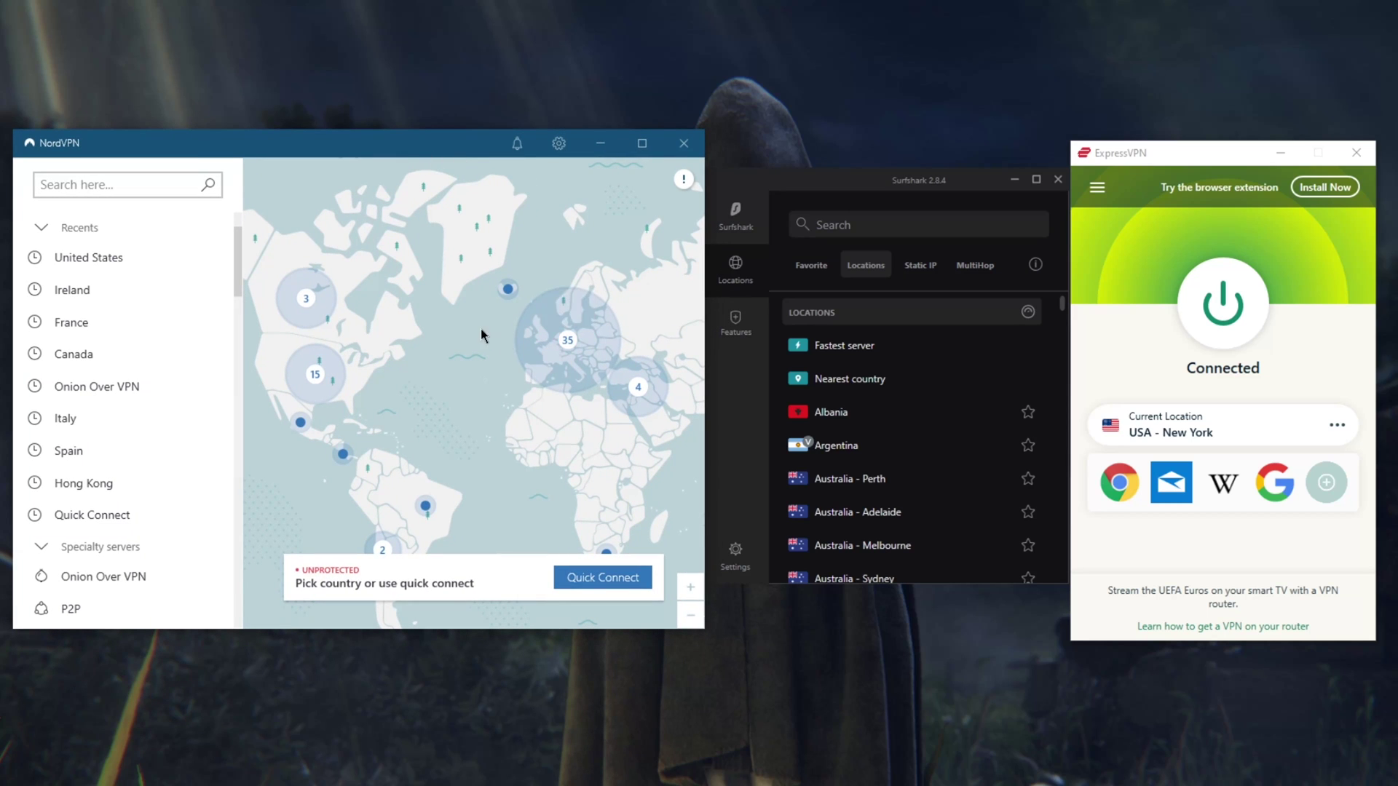
{"action": "left_click", "coordinate": [839, 193]}
{"action": "left_click", "coordinate": [451, 150]}
{"action": "left_click", "coordinate": [884, 181]}
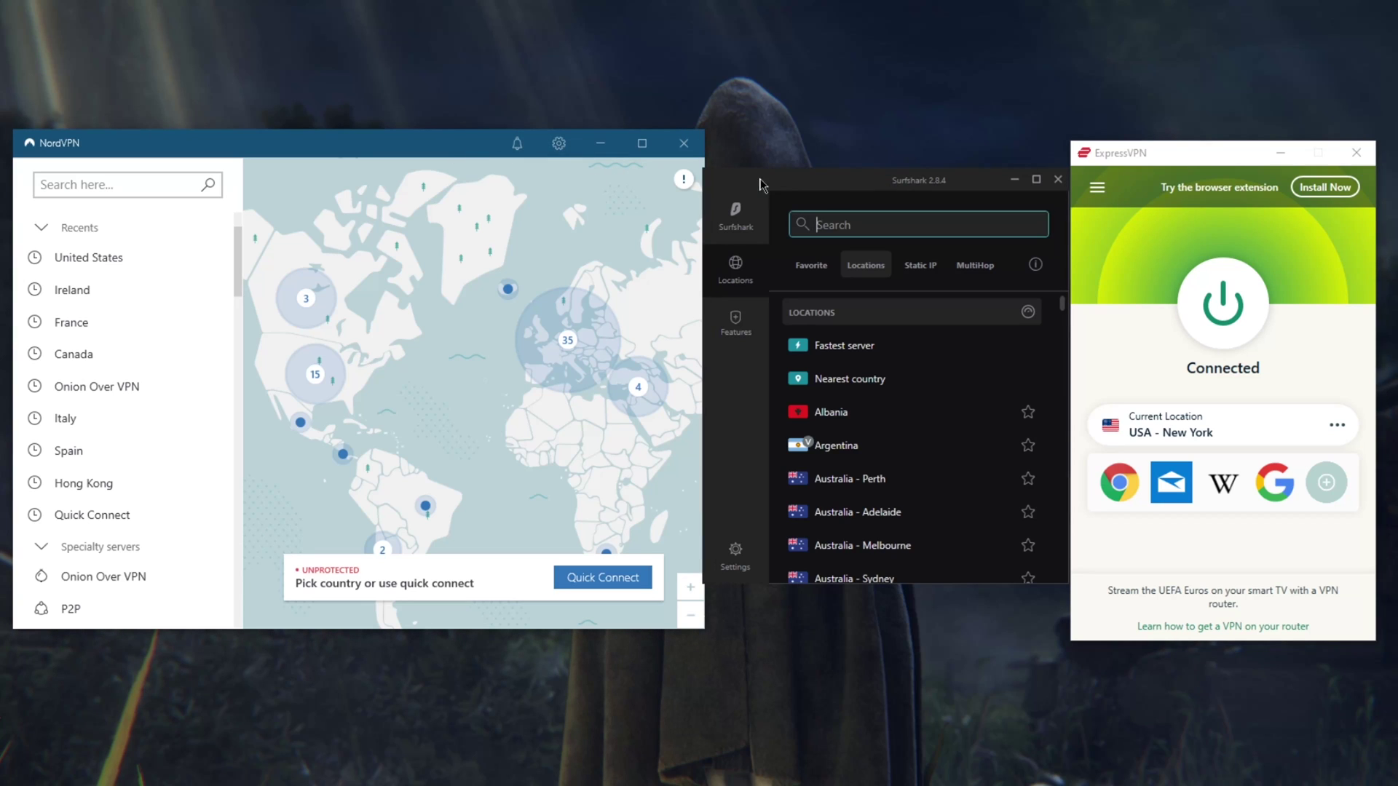